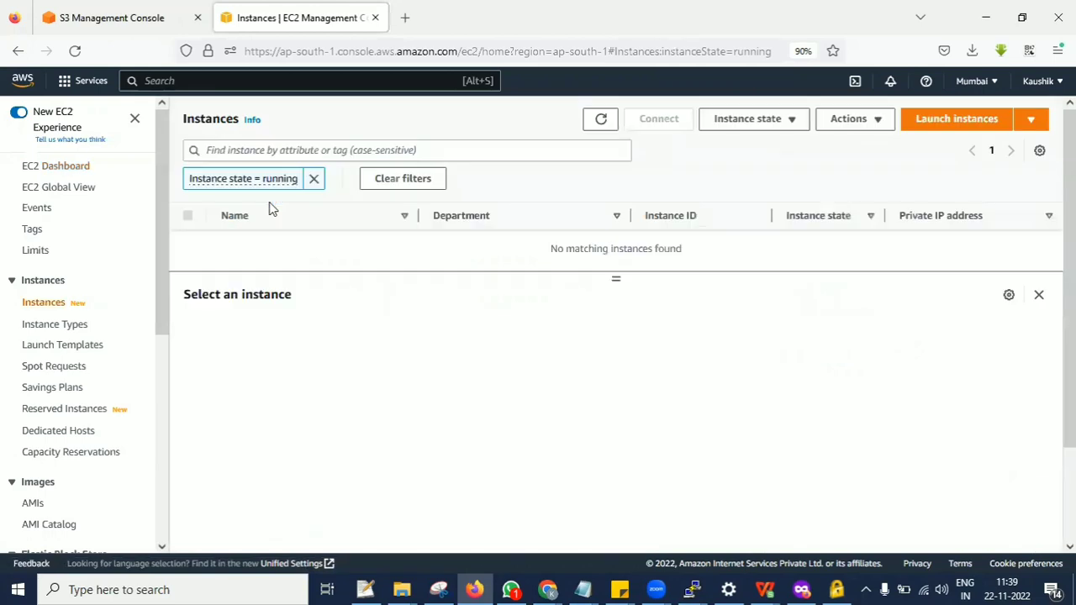
# Clear the running-state filter from the instances list and start a new instance launch named Application-1.
pyautogui.click(313, 180)
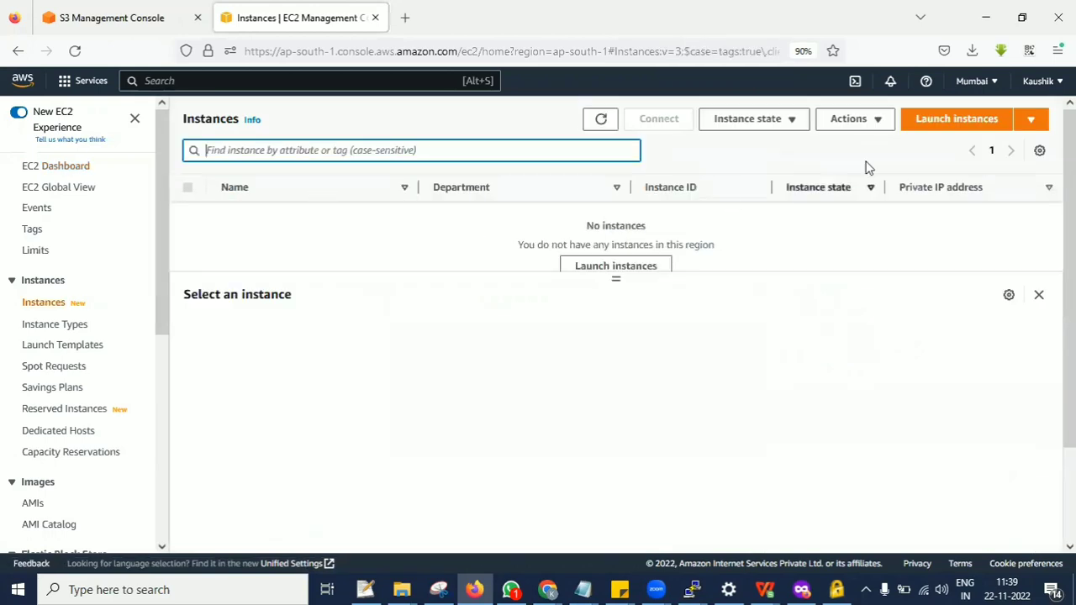
pyautogui.click(920, 121)
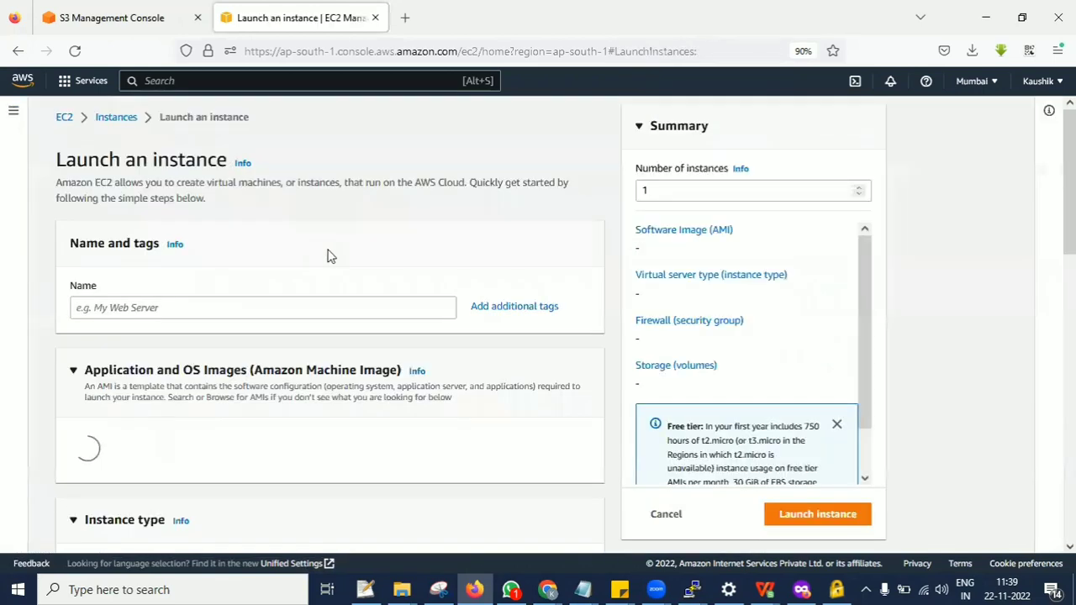
pyautogui.click(244, 313)
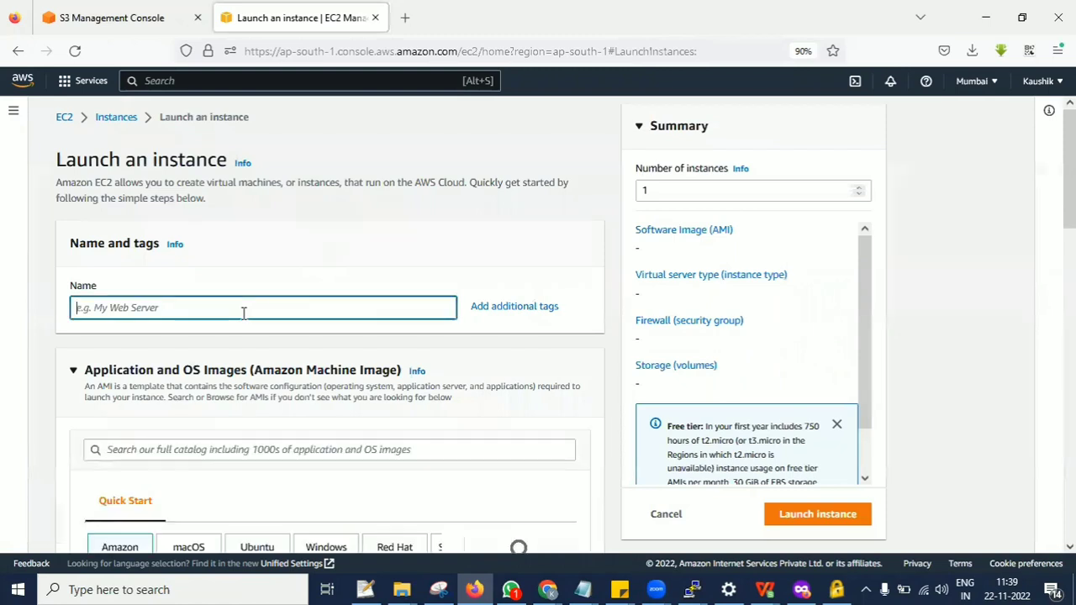
pyautogui.write('A')
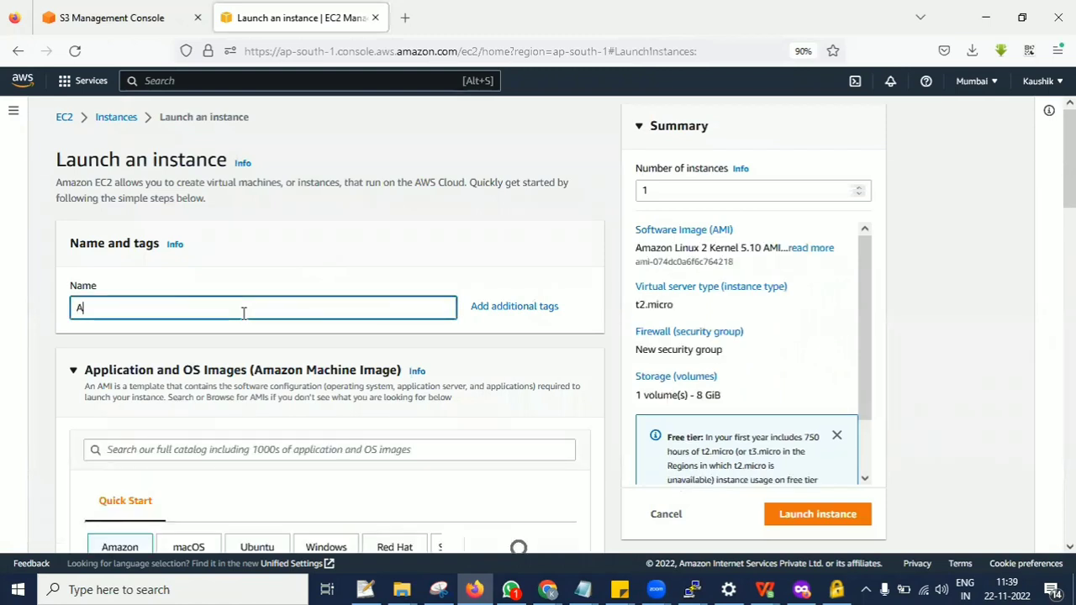
pyautogui.write('pplication-1')
# Choose the Amazon Linux quick-start image and select an existing key pair for the instance's login.
pyautogui.scroll(-3, 244, 312)
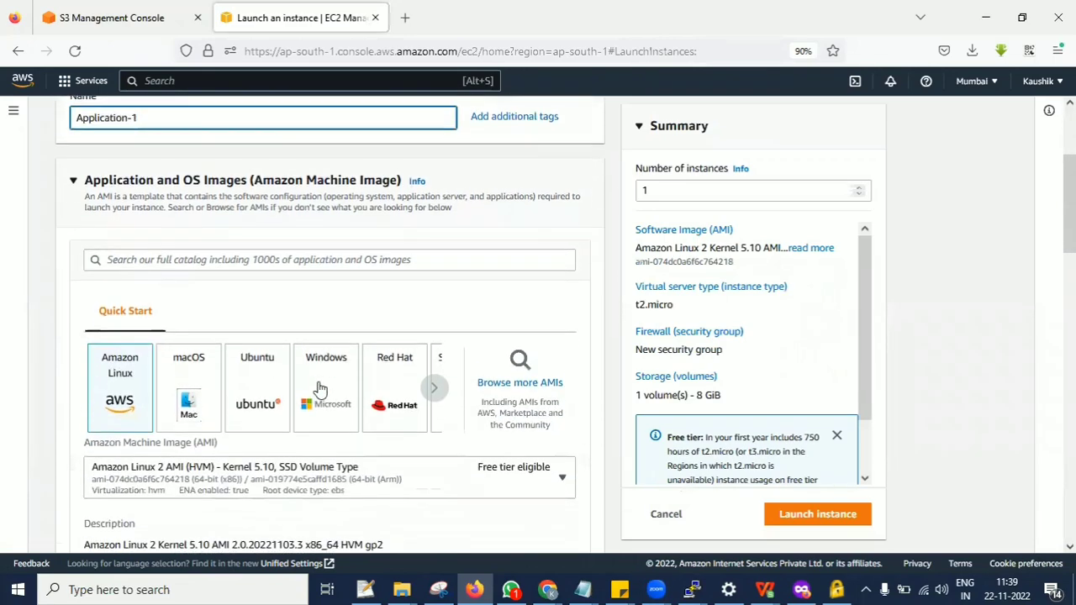
pyautogui.click(144, 391)
pyautogui.scroll(-3, 280, 449)
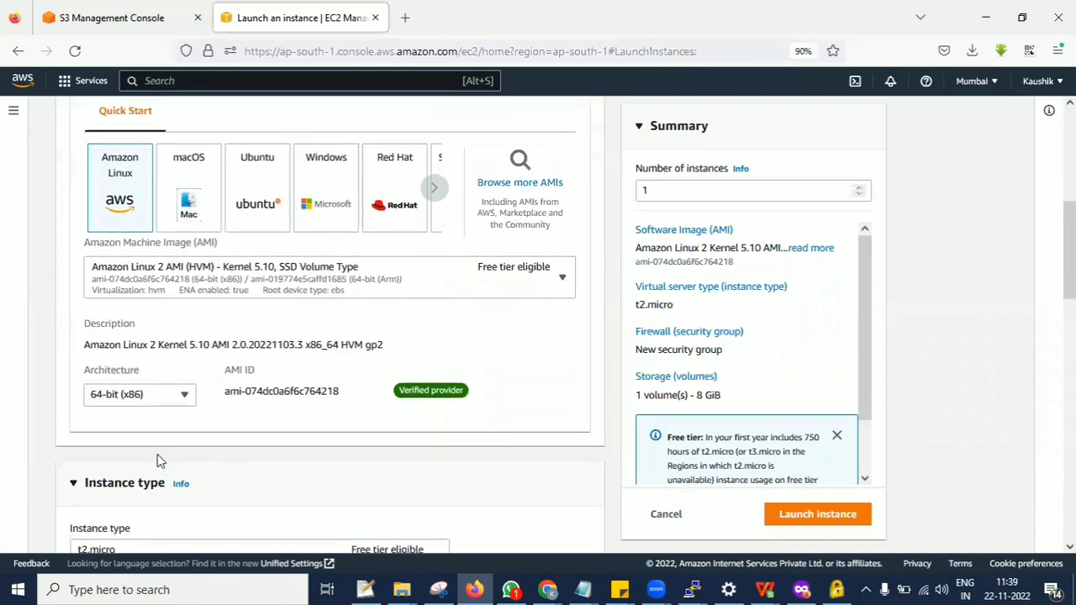
pyautogui.scroll(-5, 210, 437)
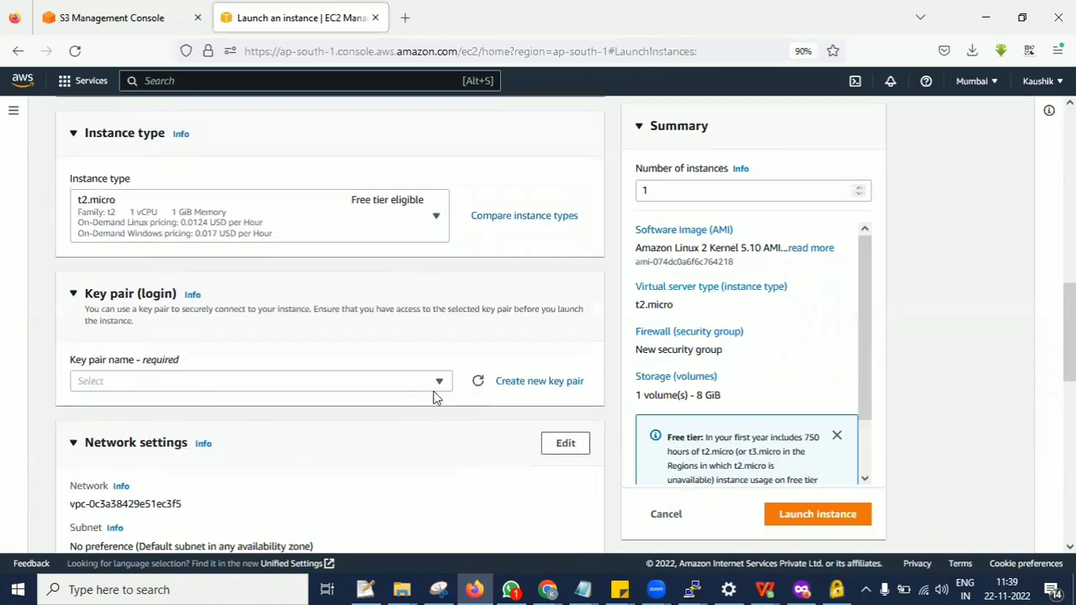
pyautogui.click(433, 388)
pyautogui.click(343, 463)
# Allow HTTP traffic from the internet in the new security group's firewall rules.
pyautogui.scroll(-2, 333, 415)
pyautogui.scroll(-2, 471, 237)
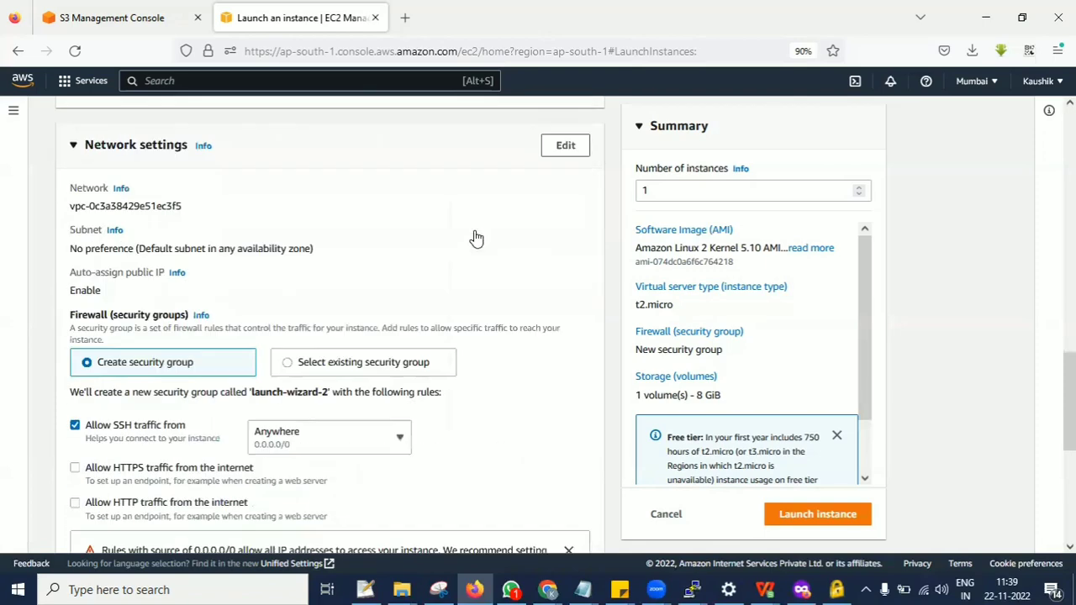
pyautogui.scroll(-2, 476, 239)
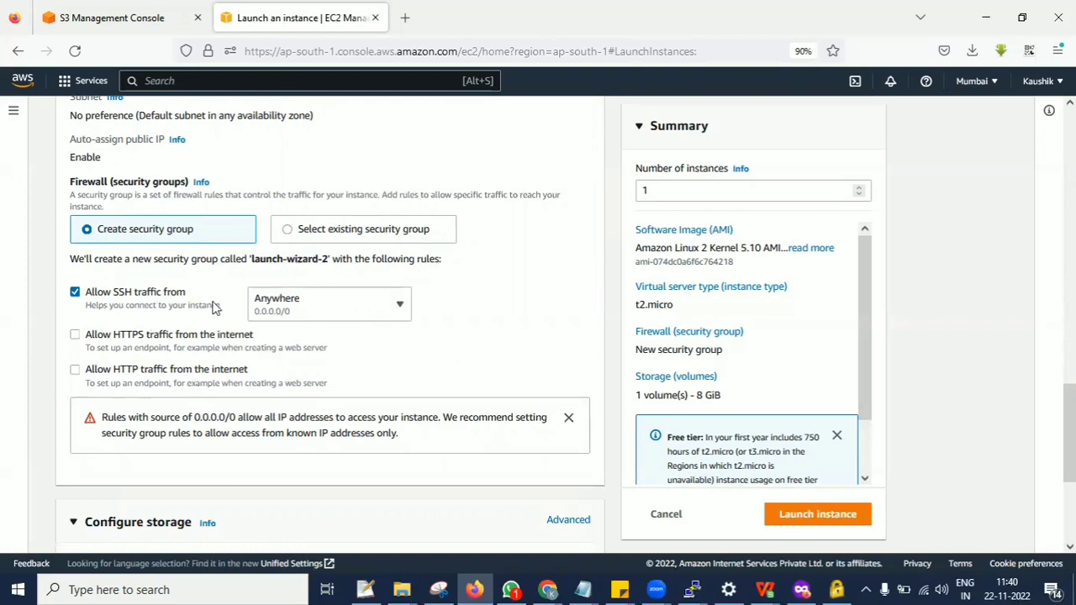
pyautogui.click(77, 336)
pyautogui.click(77, 335)
pyautogui.click(76, 374)
pyautogui.click(228, 369)
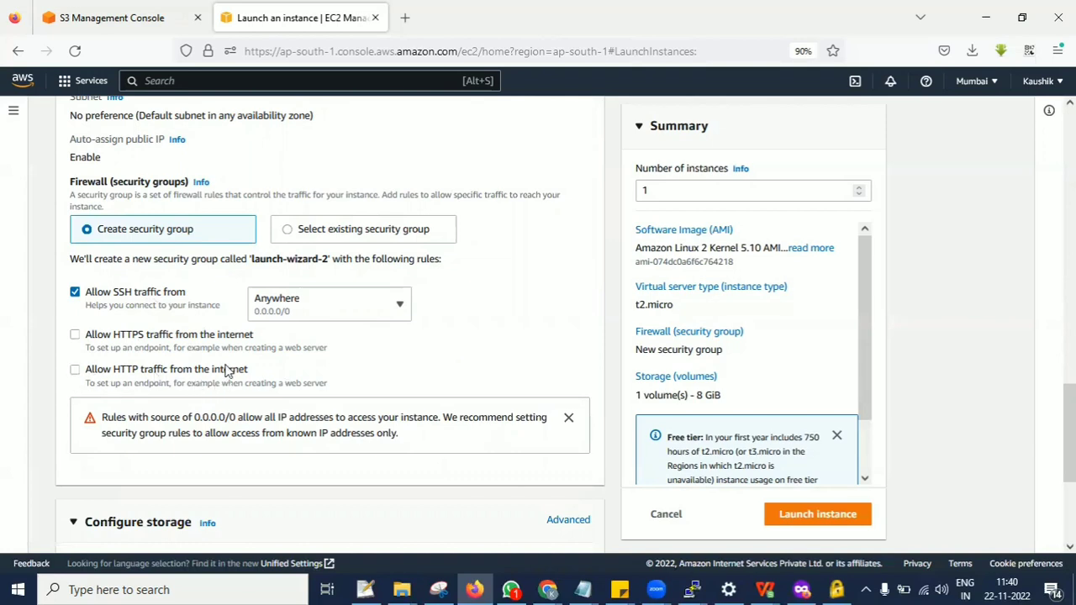
pyautogui.click(89, 376)
# Launch the configured instance and go to the list of all instances.
pyautogui.scroll(-3, 469, 331)
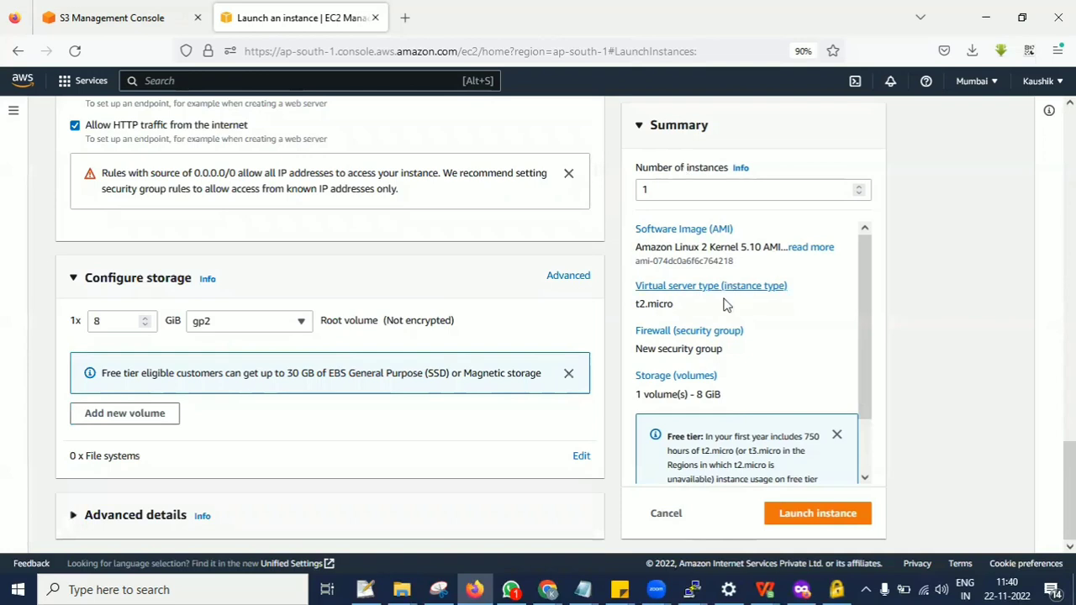
pyautogui.scroll(-1, 745, 361)
pyautogui.click(812, 518)
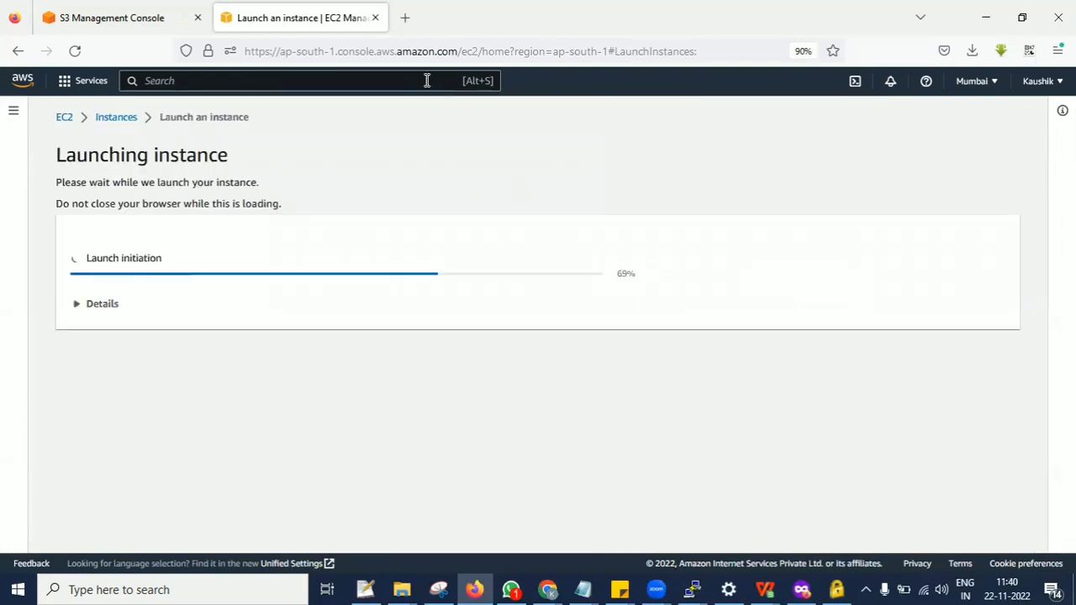
pyautogui.scroll(-2, 805, 331)
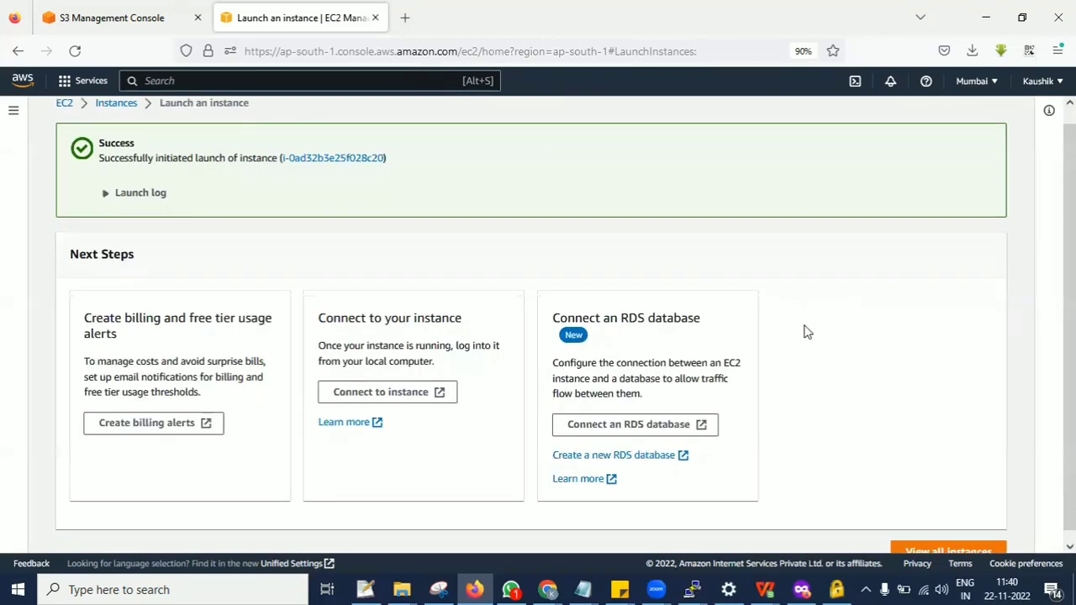
pyautogui.click(940, 537)
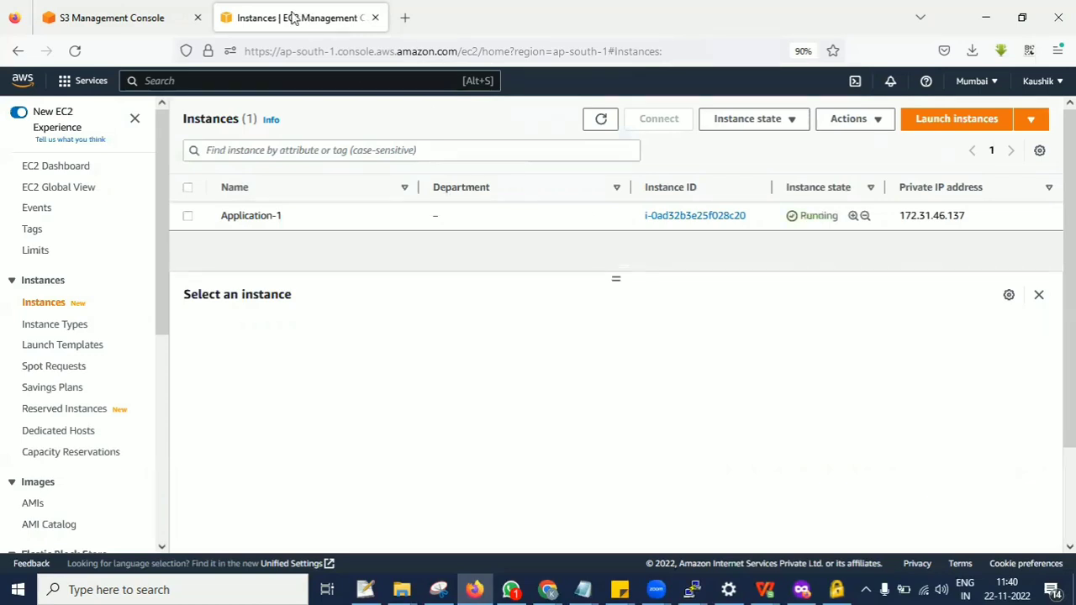
# Connect to the Application-1 instance through EC2 Instance Connect as ec2-user.
pyautogui.click(209, 216)
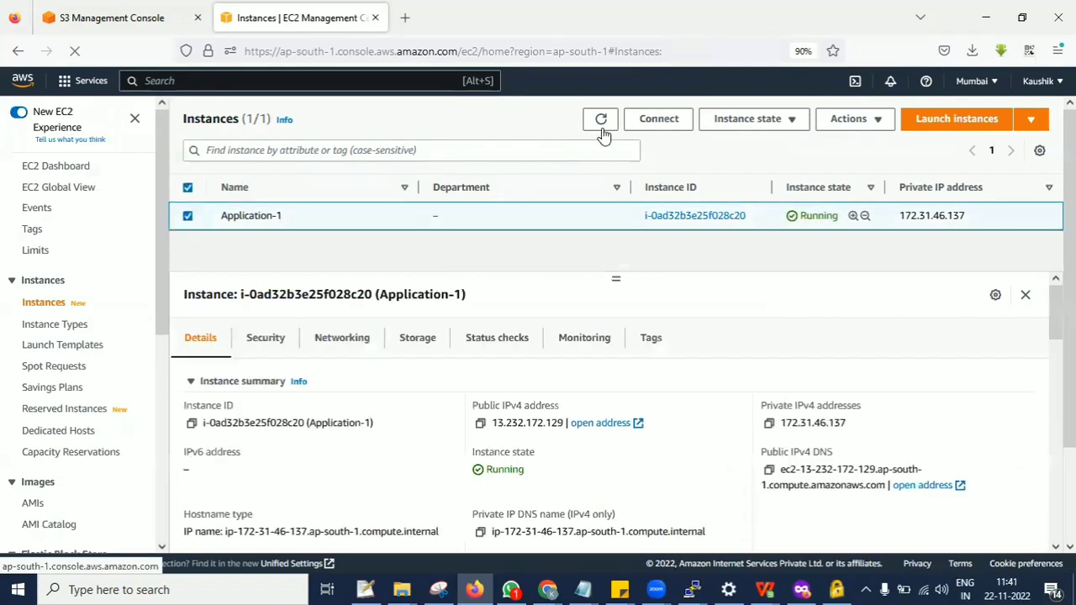
pyautogui.click(664, 124)
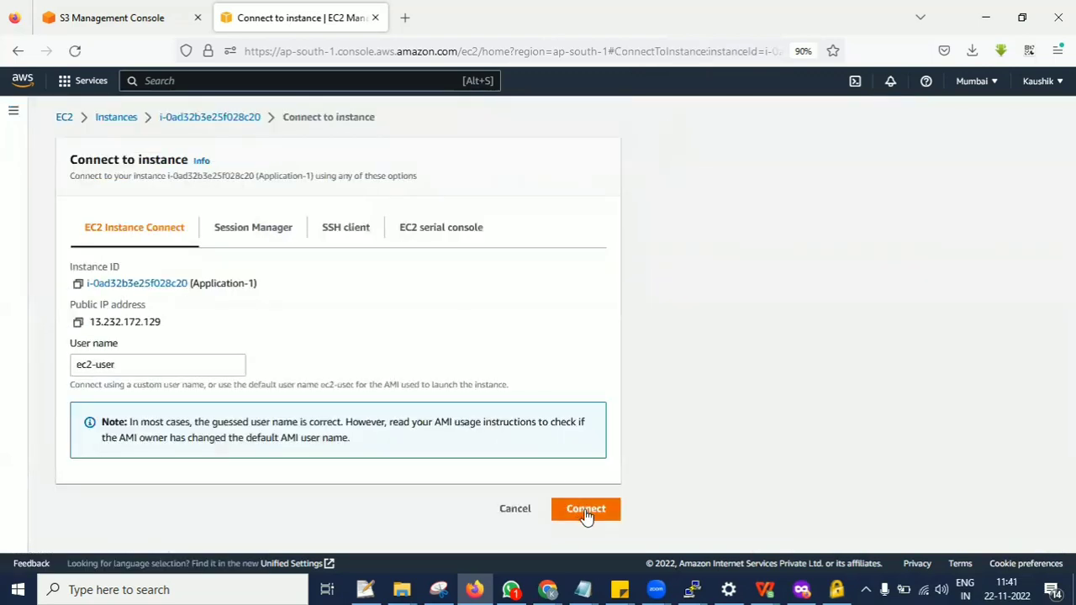
pyautogui.click(583, 511)
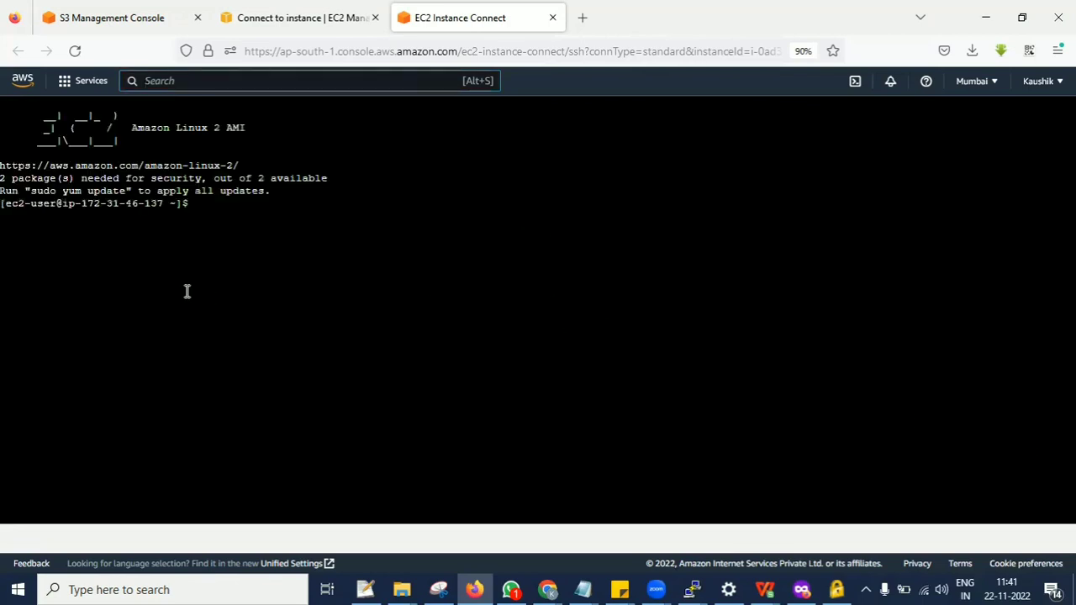
# Switch to the root user in the instance terminal with sudo su.
pyautogui.click(216, 216)
pyautogui.write('sudo su')
pyautogui.press('Return')
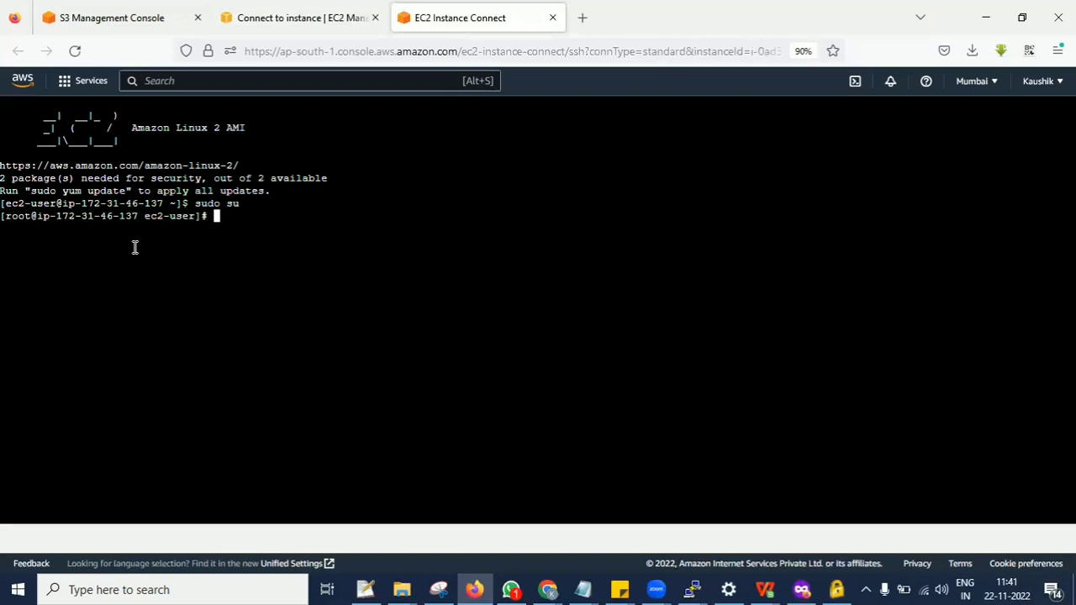
# Update the instance's packages by running yum update -y.
pyautogui.write('yum update -y')
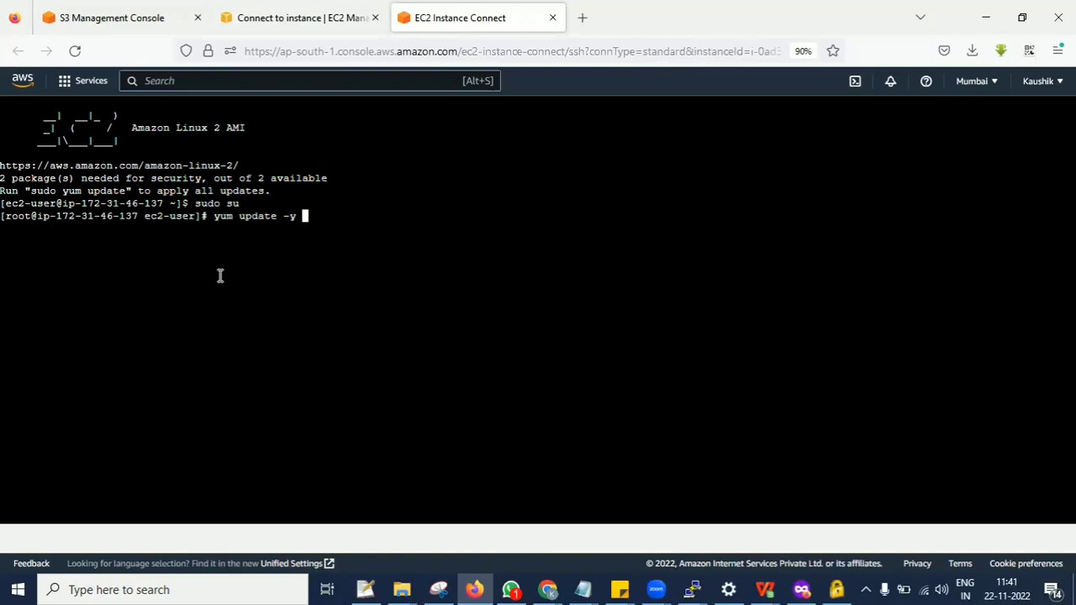
pyautogui.press('Return')
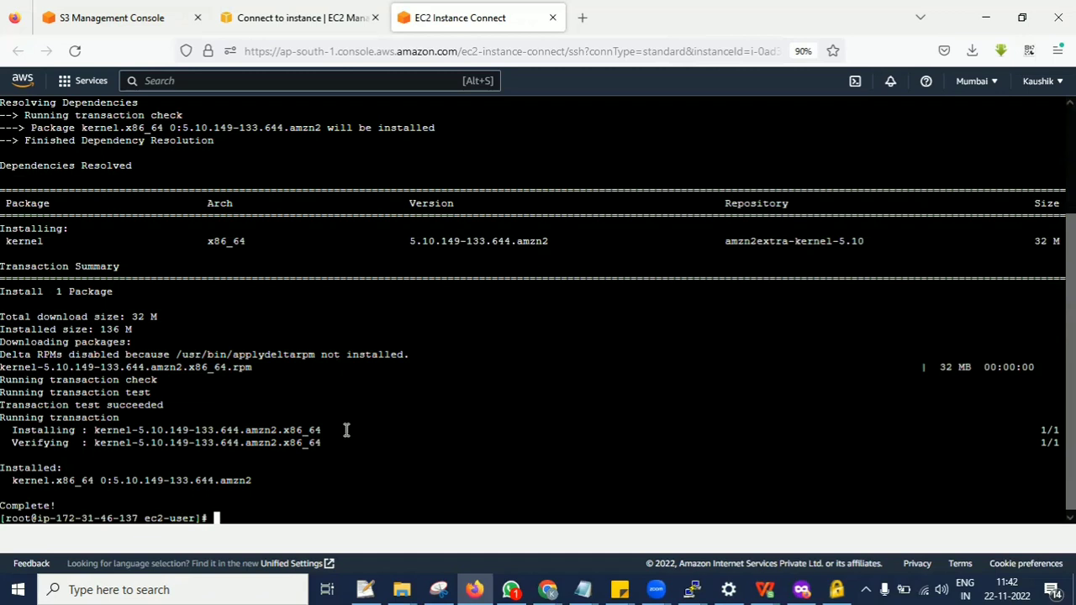
# Install the Apache web server by running yum install httpd -y.
pyautogui.write('yum install http')
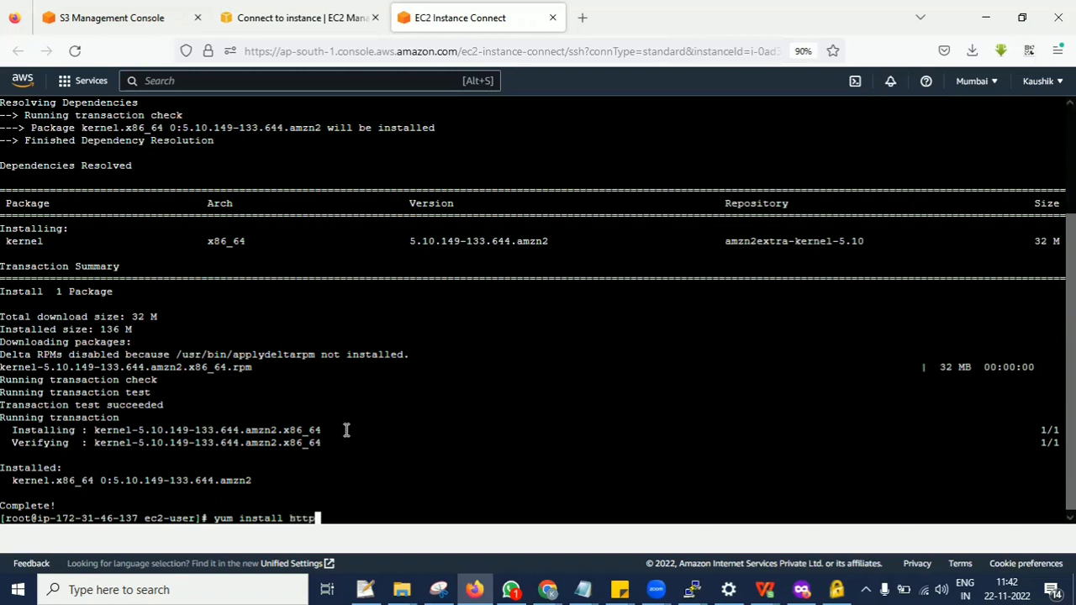
pyautogui.write('d -y')
pyautogui.press('Return')
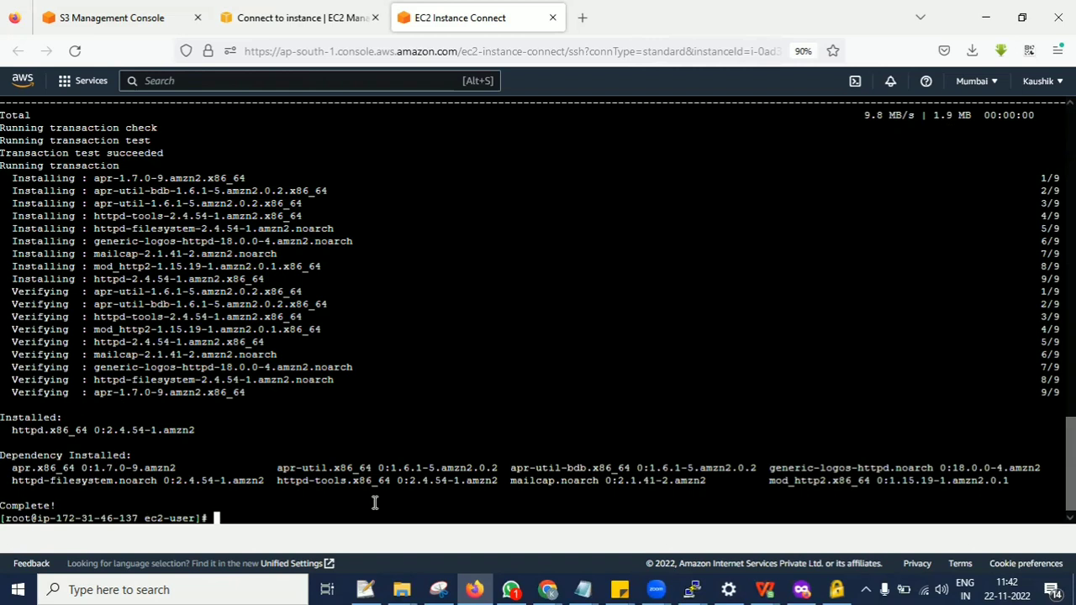
# Check the state of the Apache service by running service httpd status.
pyautogui.write('service http')
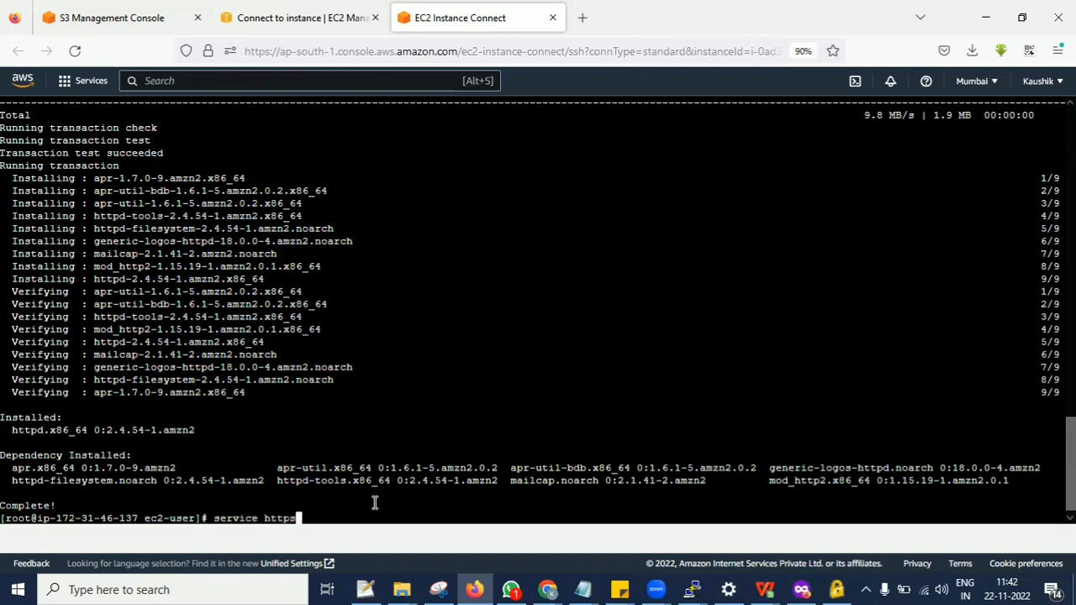
pyautogui.write('d status')
pyautogui.press('Return')
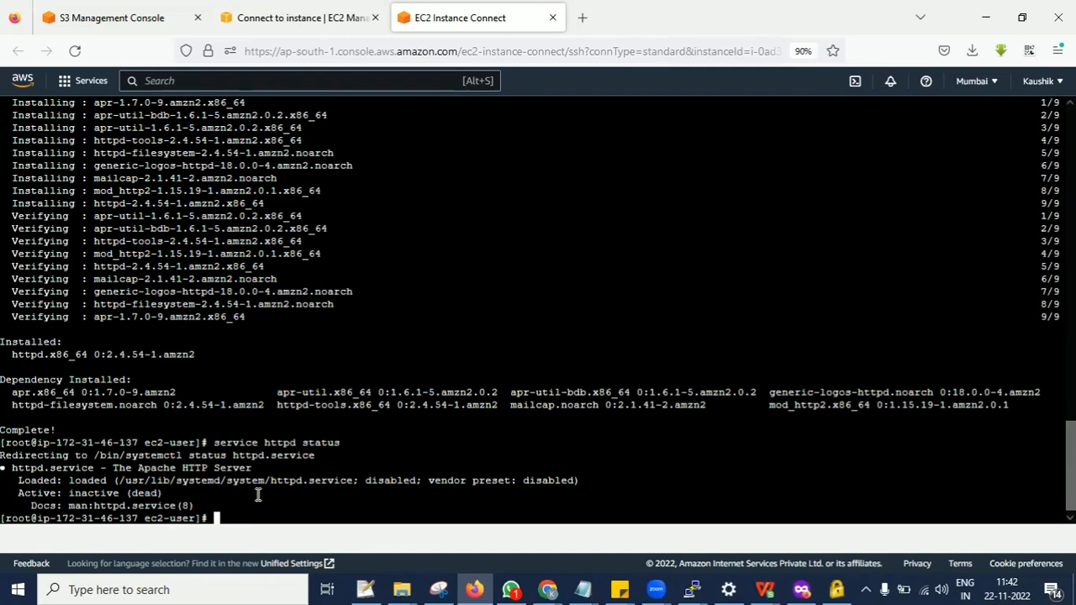
# Start the Apache service by running service httpd start.
pyautogui.press('Up')
pyautogui.press('BackSpace')
pyautogui.press('BackSpace')
pyautogui.press('BackSpace')
pyautogui.press('BackSpace')
pyautogui.write('rt')
pyautogui.press('Return')
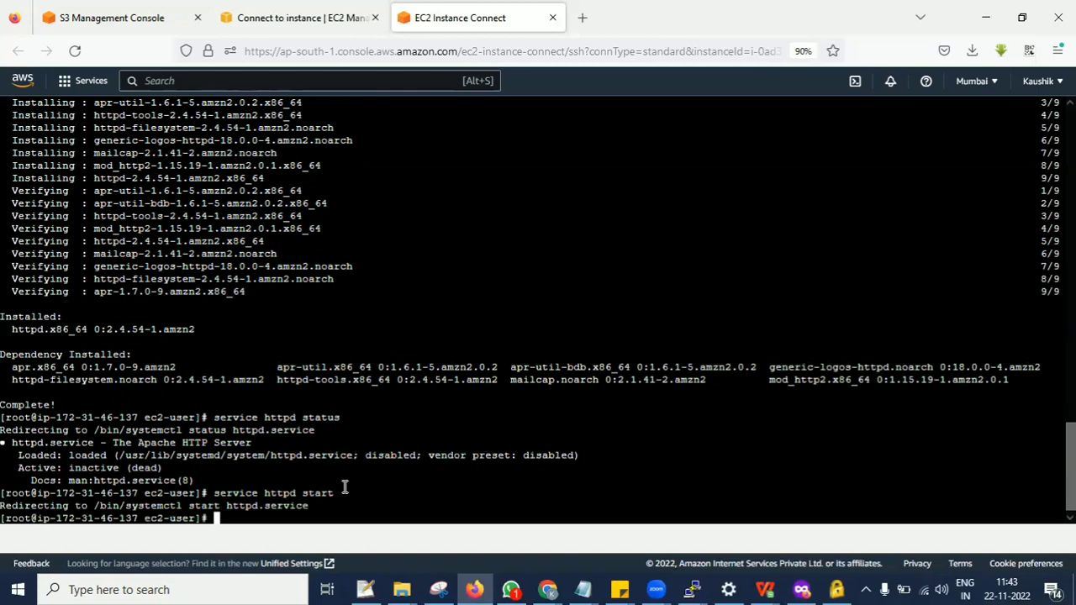
# Recheck the started Apache service with service httpd status.
pyautogui.press('Up')
pyautogui.press('Up')
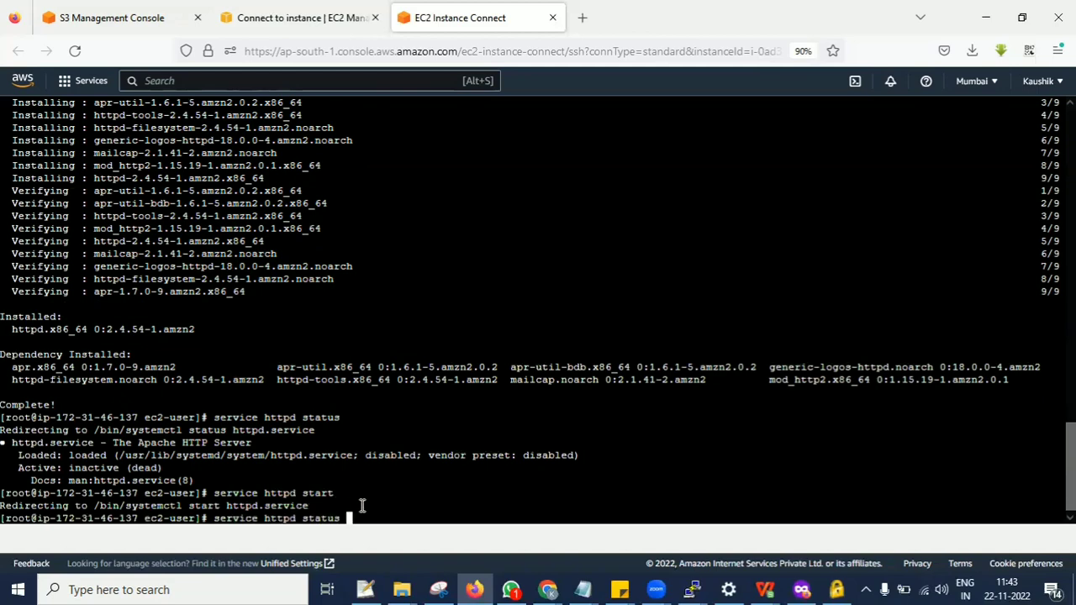
pyautogui.press('Return')
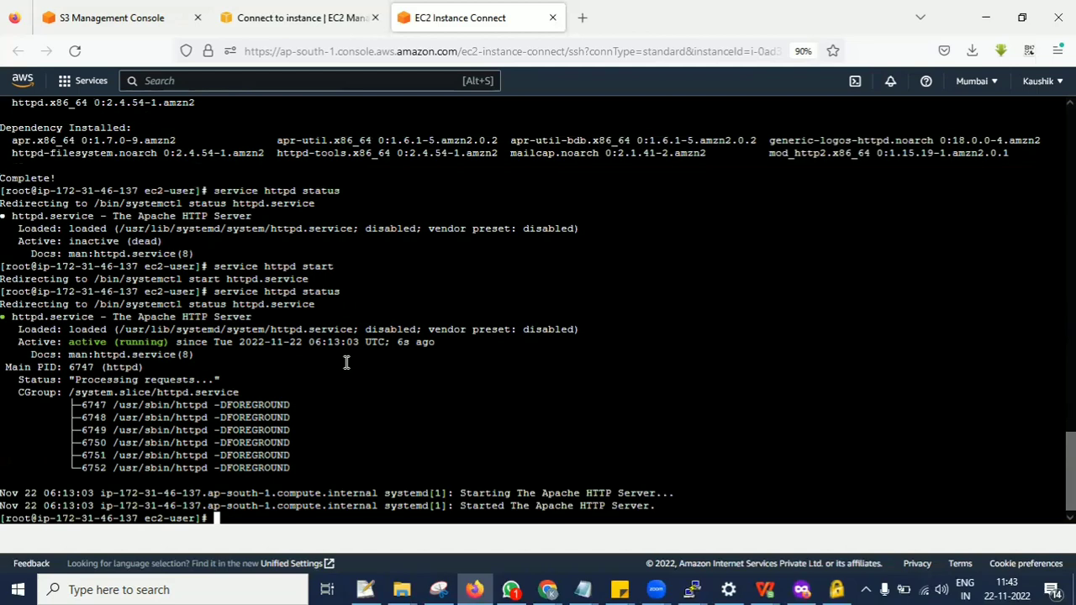
# Copy the instance's public IP address and open it in a new browser tab to check the web server's page.
pyautogui.click(305, 12)
pyautogui.click(78, 323)
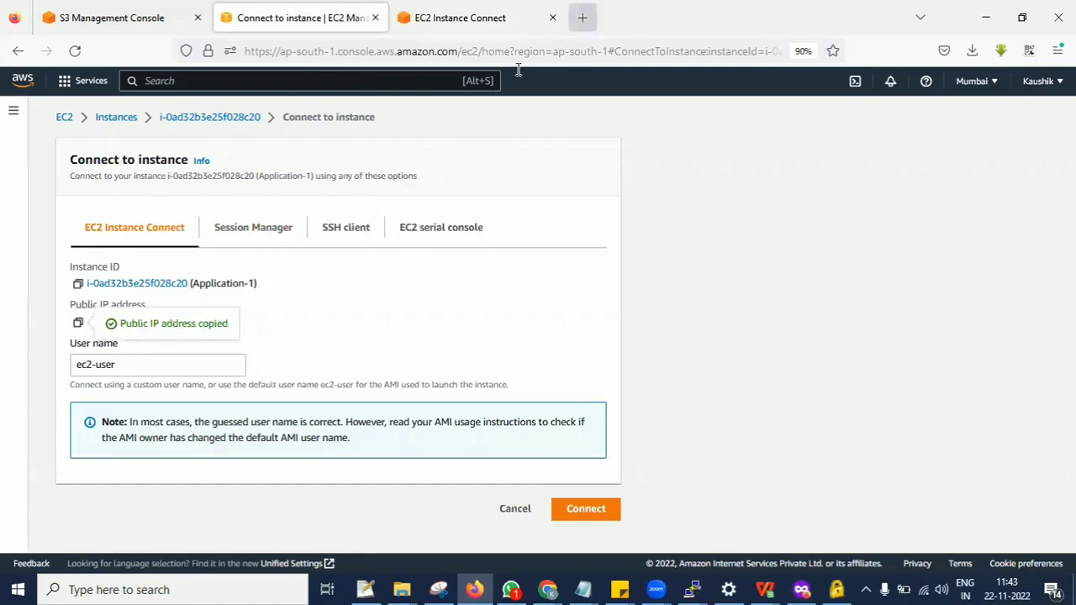
pyautogui.hotkey('ctrl', 't')
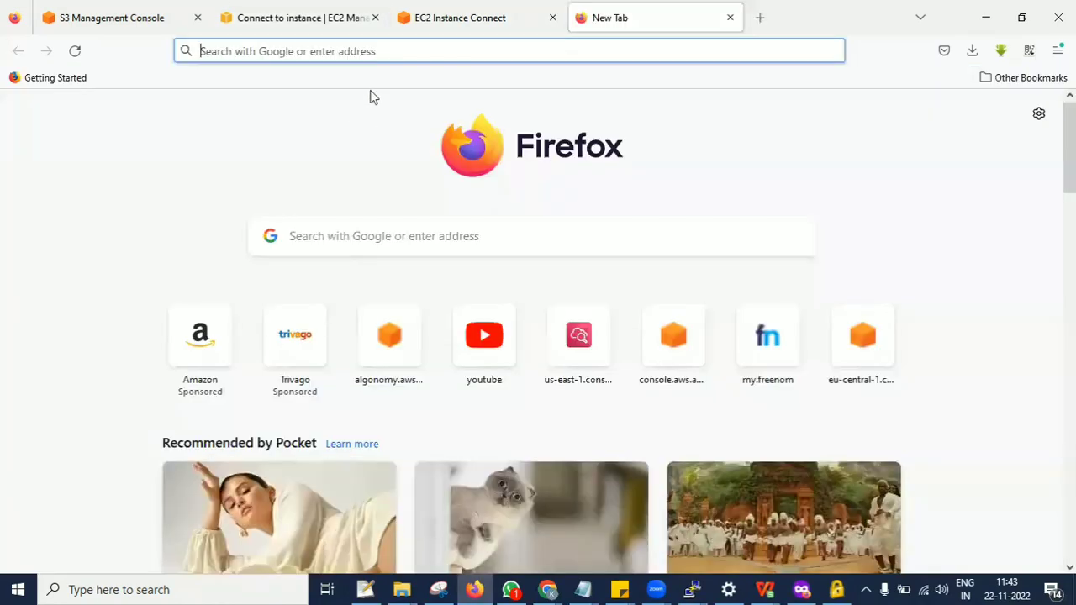
pyautogui.click(375, 51)
pyautogui.hotkey('ctrl', 'v')
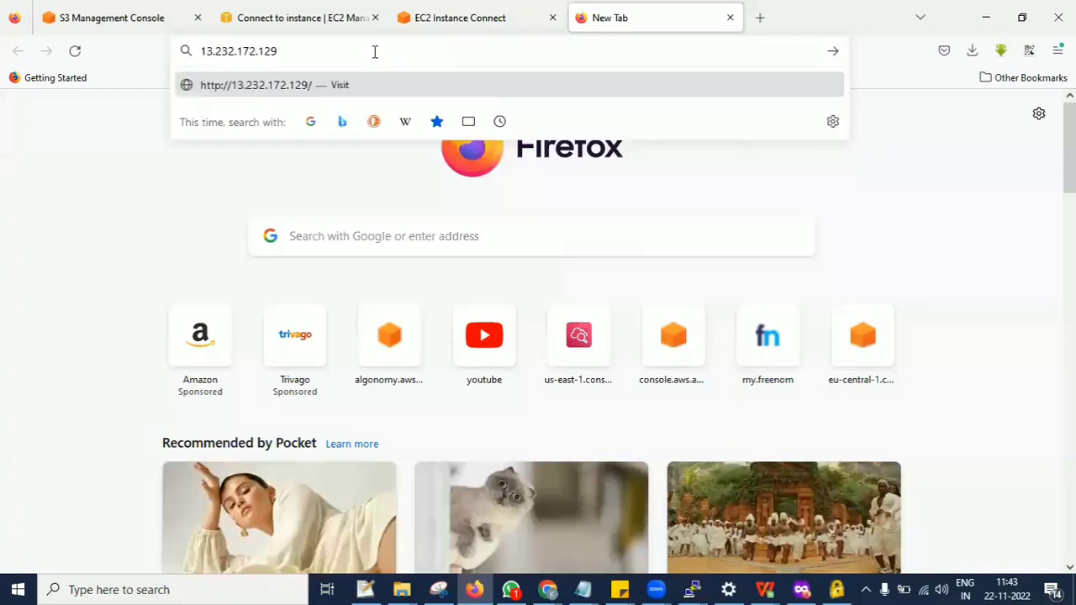
pyautogui.press('Return')
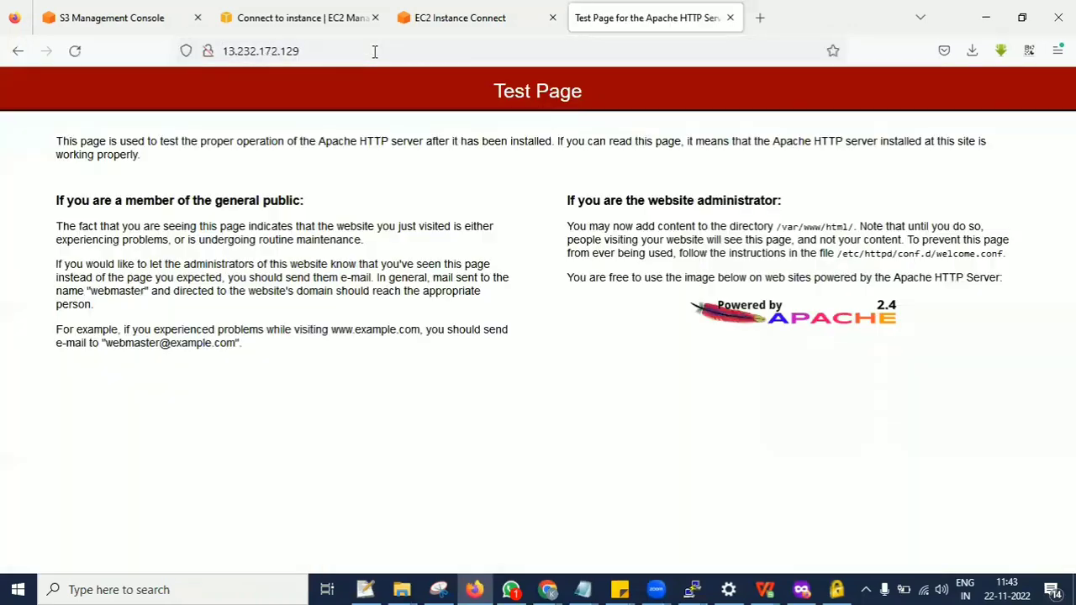
pyautogui.moveTo(495, 90); pyautogui.dragTo(583, 93)
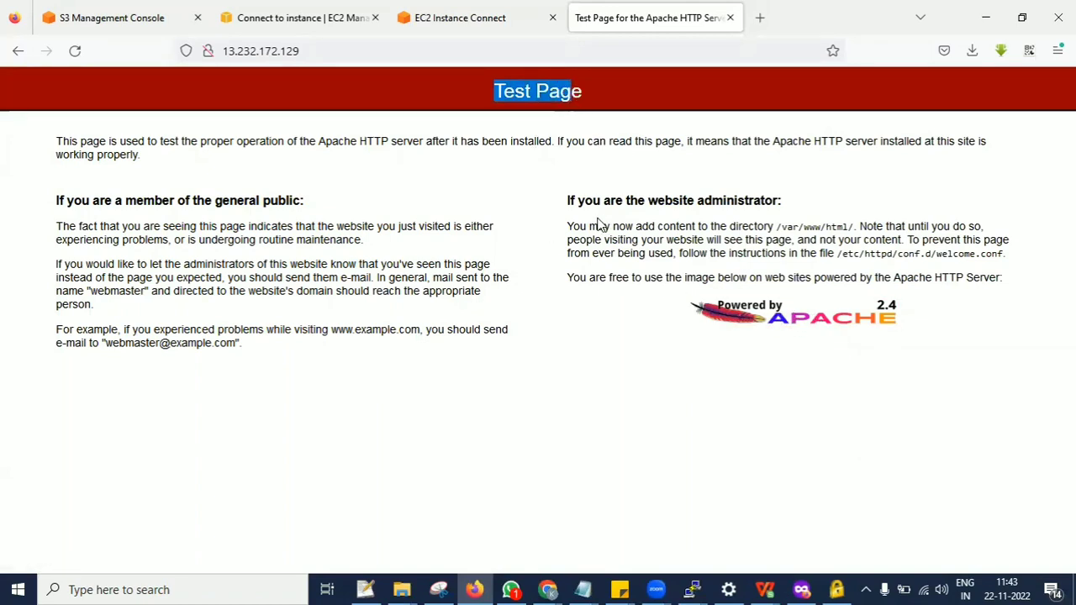
# Enable the Apache service at boot by running systemctl enable httpd in the instance's terminal.
pyautogui.click(476, 30)
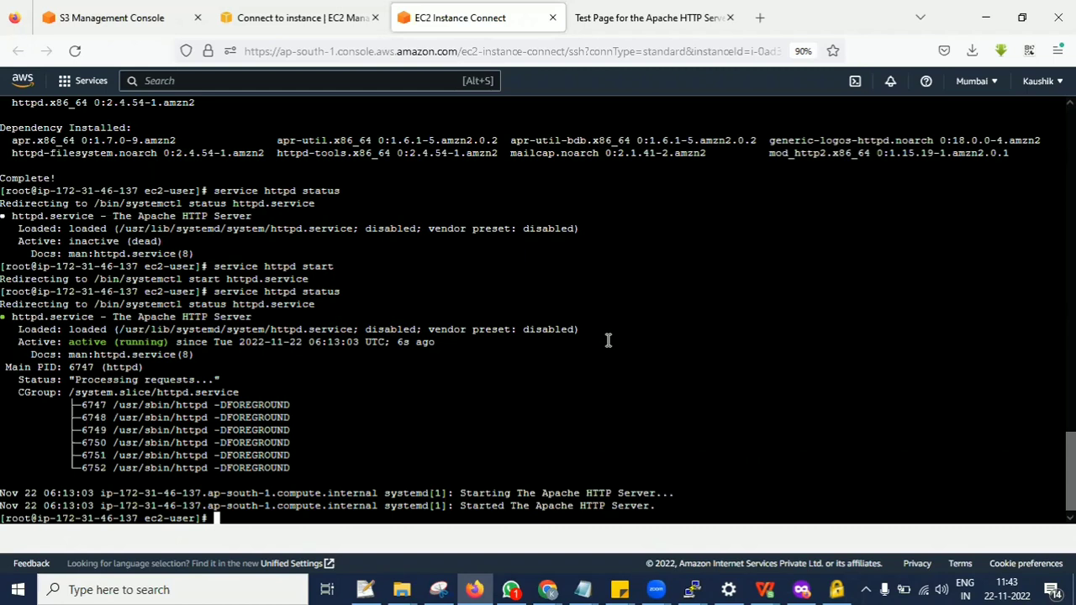
pyautogui.press('Up')
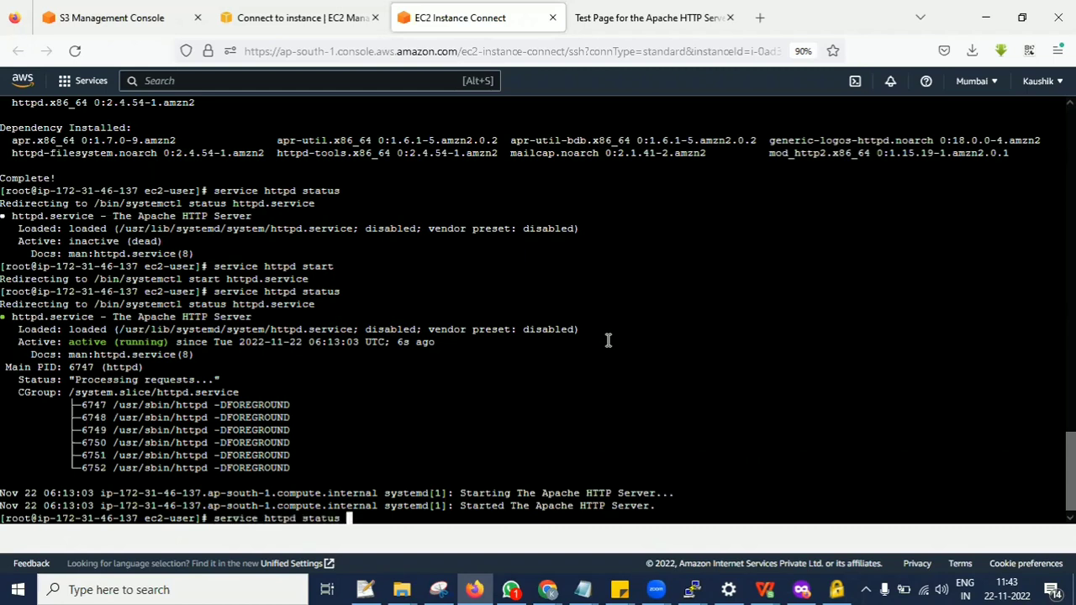
pyautogui.press('BackSpace')
pyautogui.press('BackSpace')
pyautogui.press('BackSpace')
pyautogui.press('BackSpace')
pyautogui.press('BackSpace')
pyautogui.press('BackSpace')
pyautogui.press('BackSpace')
pyautogui.press('BackSpace')
pyautogui.press('BackSpace')
pyautogui.press('BackSpace')
pyautogui.press('BackSpace')
pyautogui.press('BackSpace')
pyautogui.press('BackSpace')
pyautogui.press('BackSpace')
pyautogui.press('BackSpace')
pyautogui.press('BackSpace')
pyautogui.press('BackSpace')
pyautogui.press('BackSpace')
pyautogui.press('BackSpace')
pyautogui.press('BackSpace')
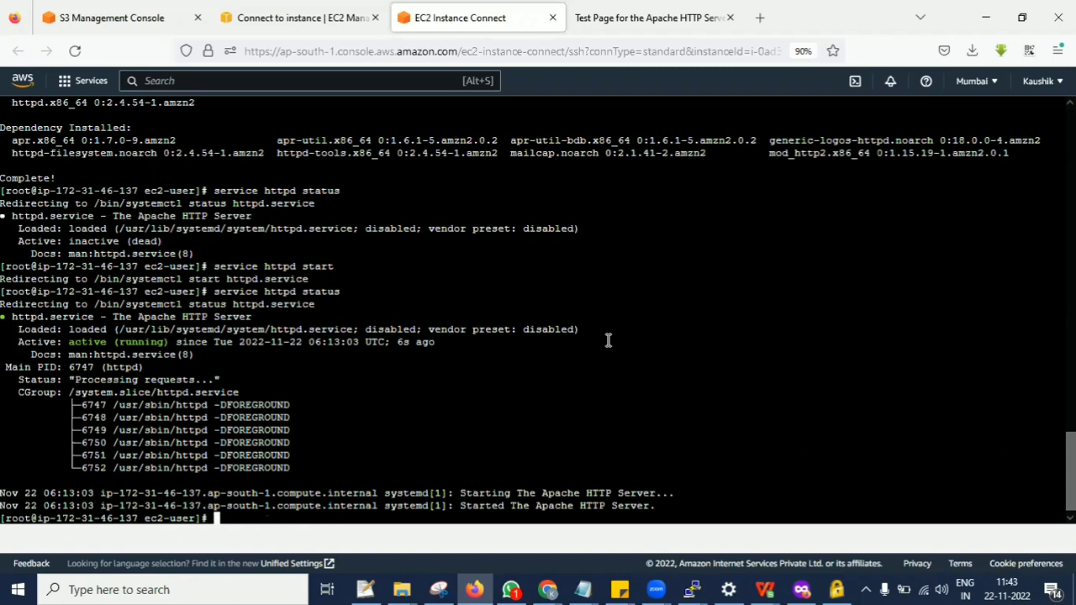
pyautogui.write('systemctl enable httpd')
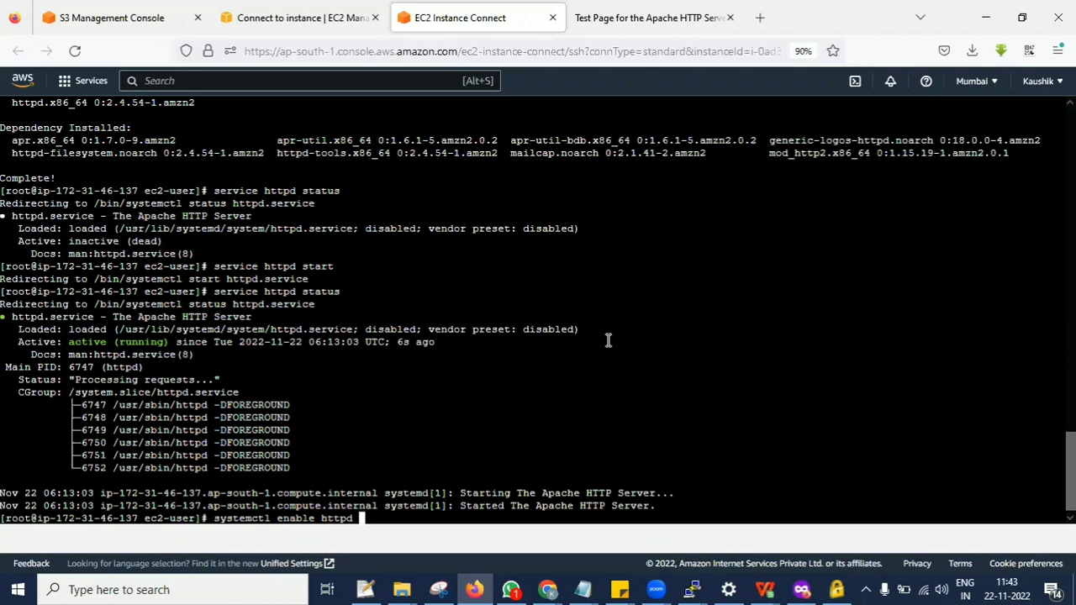
pyautogui.press('Return')
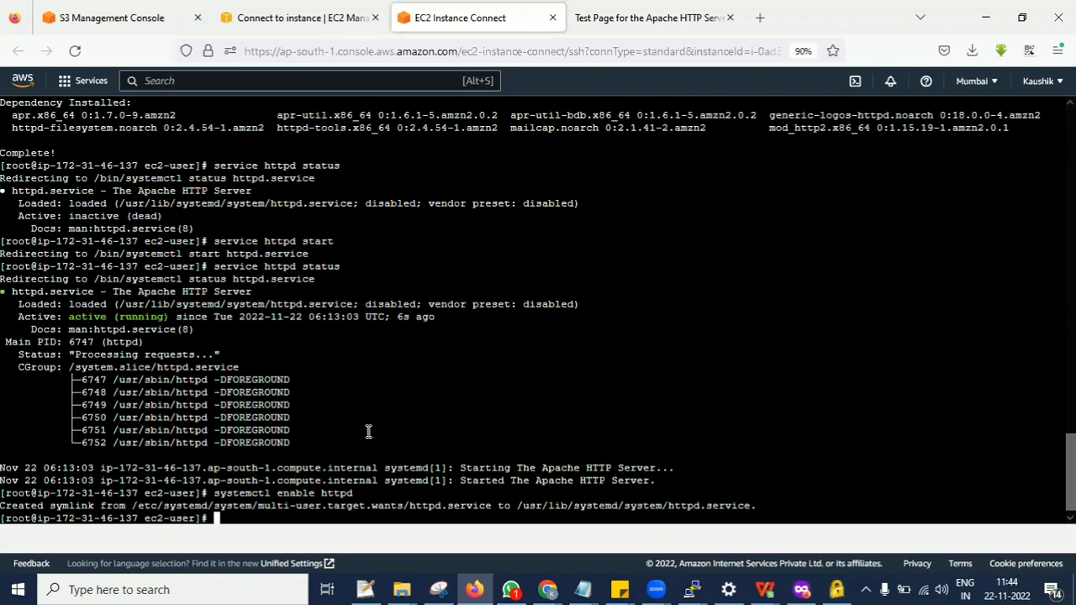
pyautogui.click(664, 10)
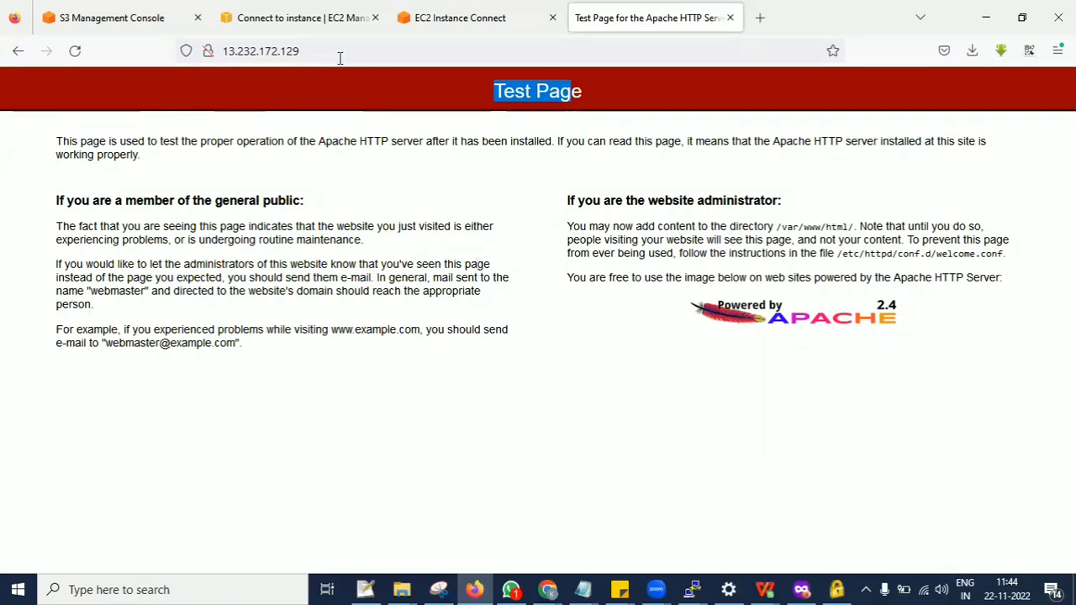
pyautogui.click(445, 7)
pyautogui.click(317, 10)
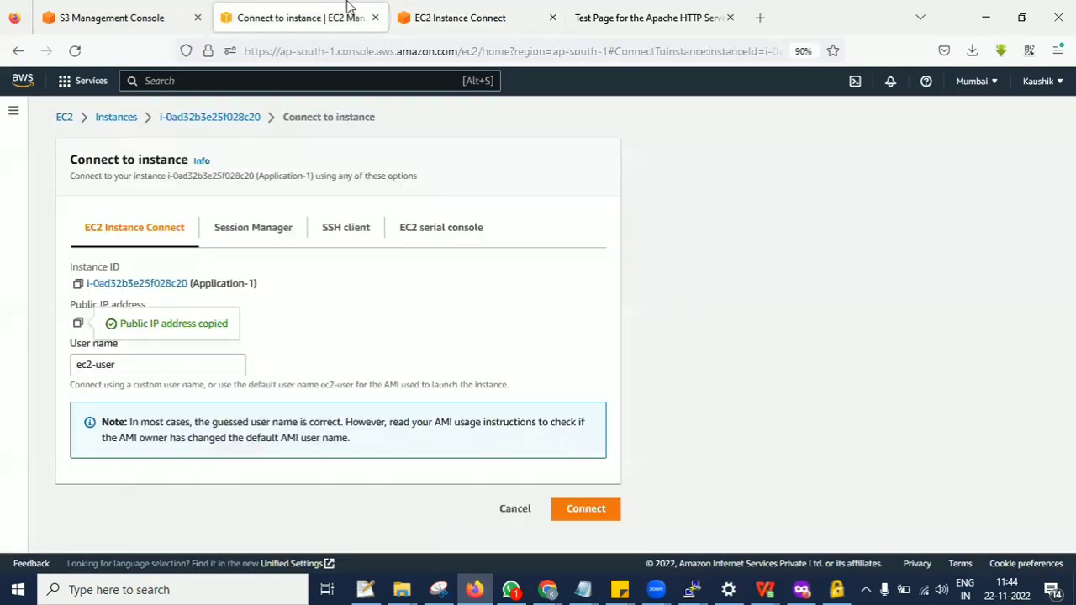
pyautogui.click(643, 10)
pyautogui.click(332, 10)
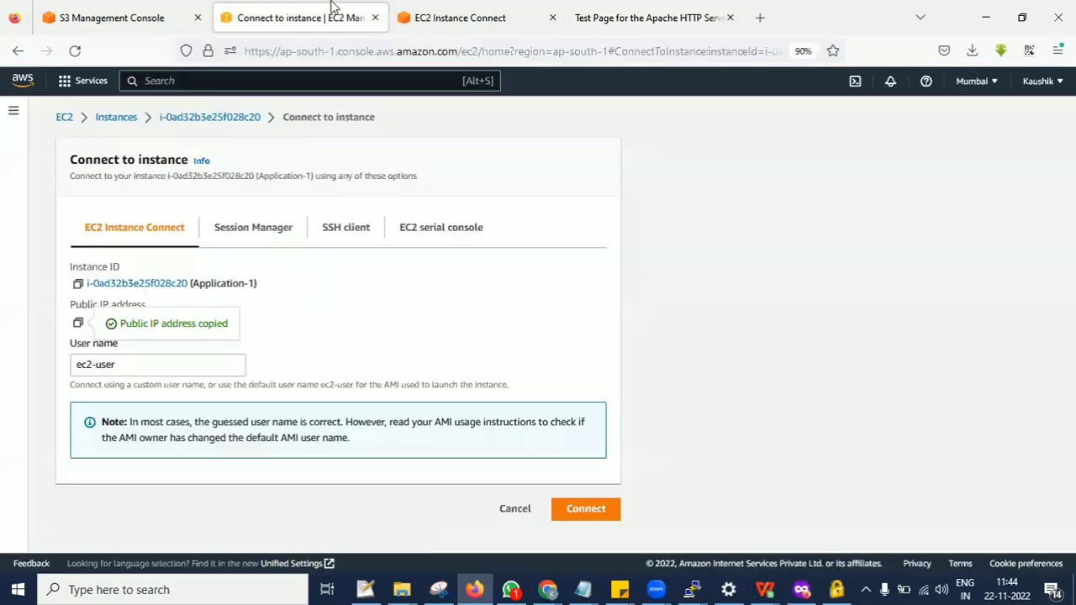
pyautogui.click(496, 8)
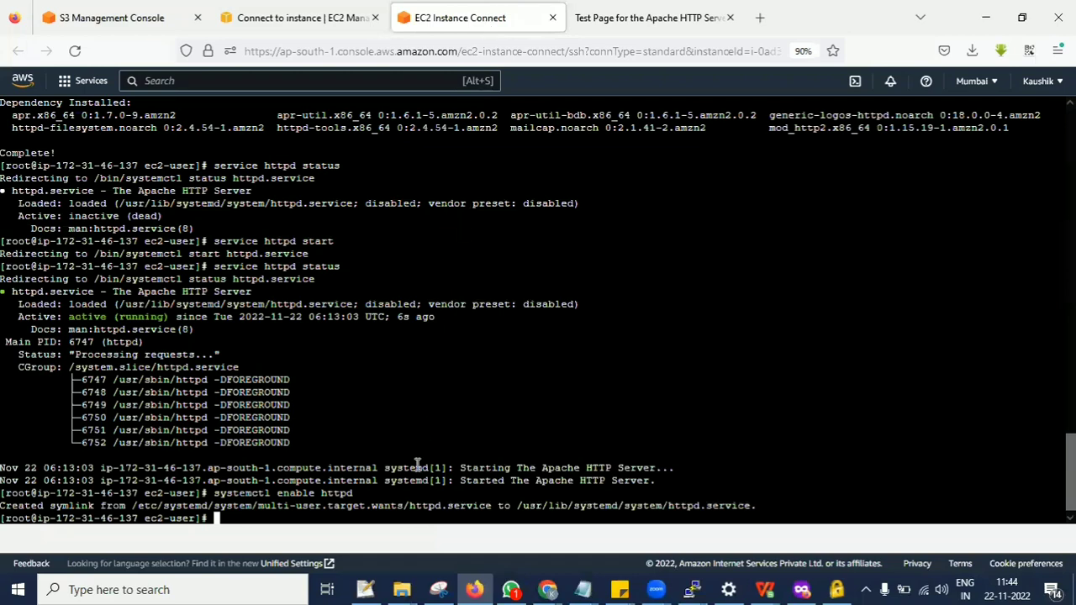
pyautogui.click(698, 23)
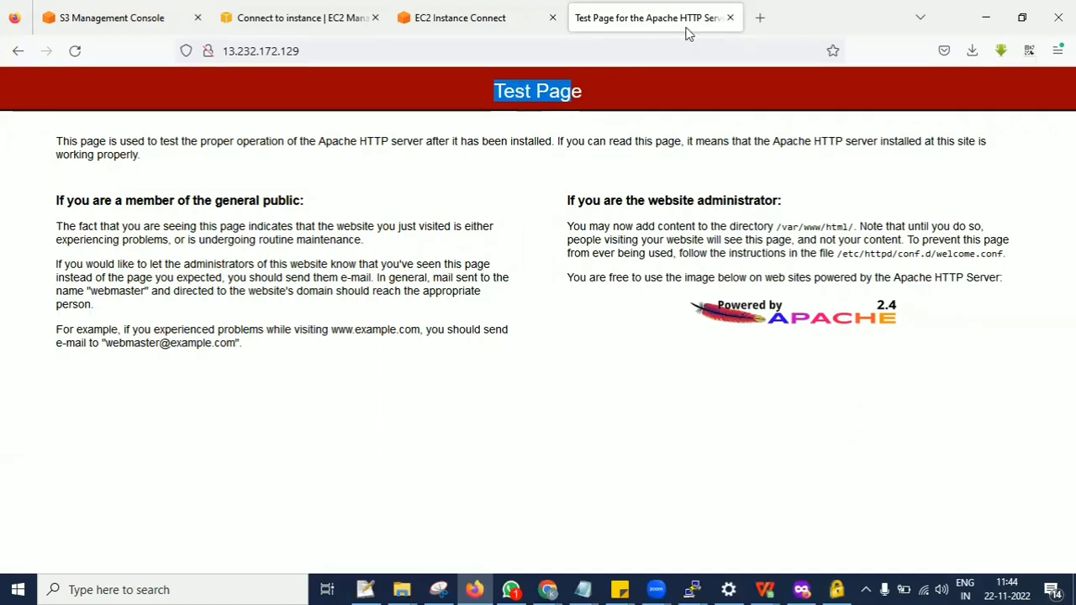
# Search Google for free sample web page in a new browser tab and open the free-css.com website templates result.
pyautogui.click(760, 17)
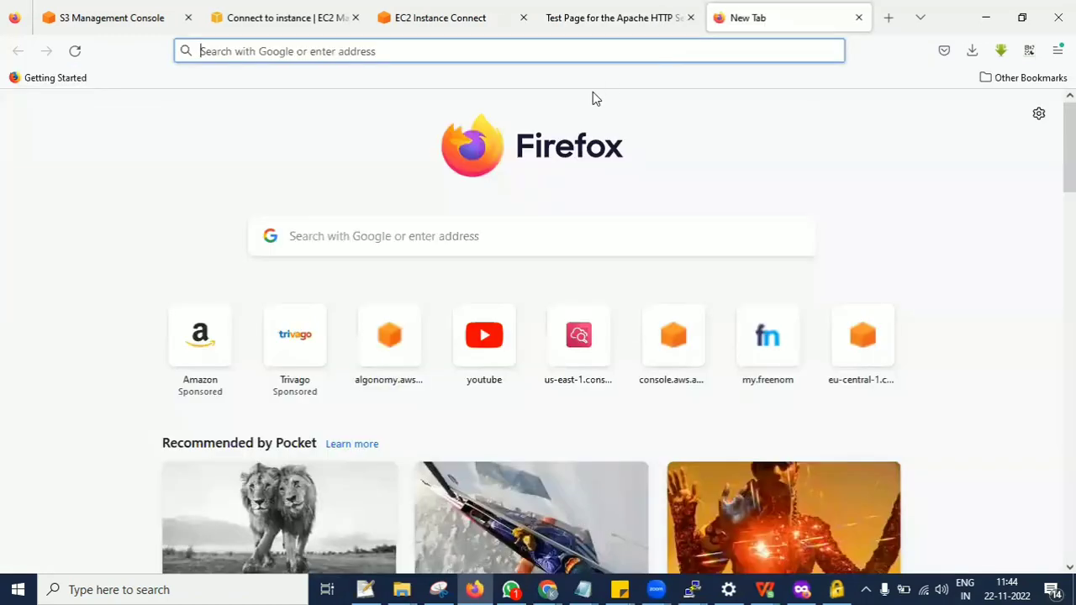
pyautogui.write('free')
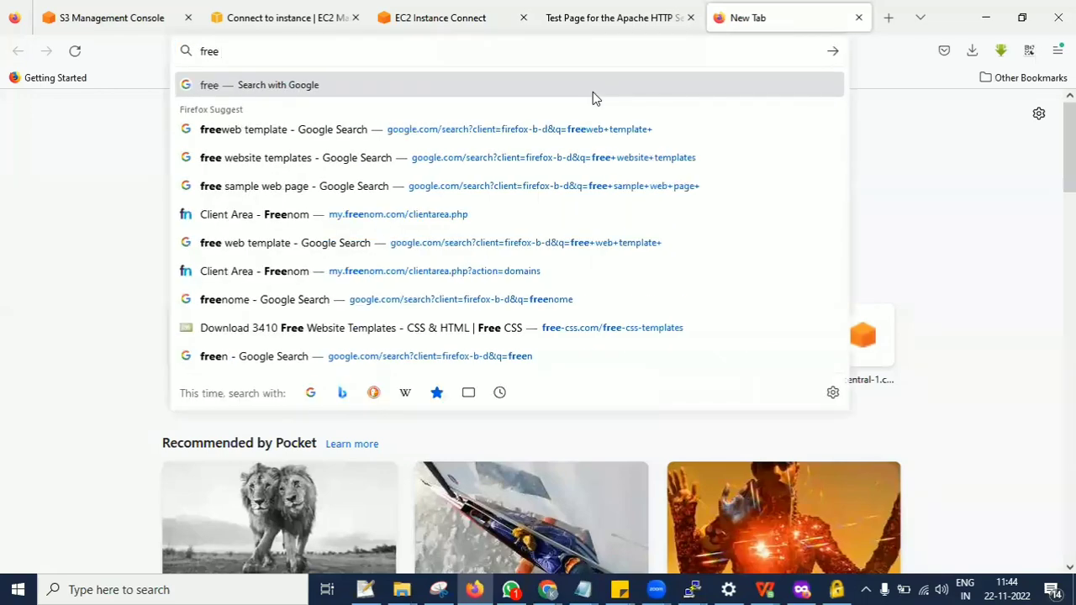
pyautogui.write(' sampl')
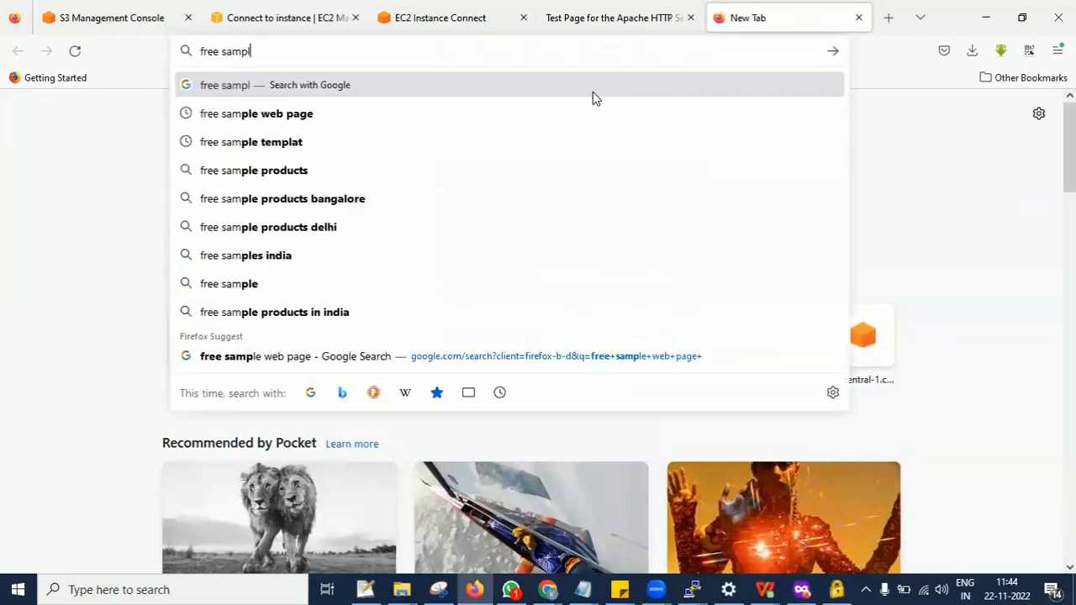
pyautogui.press('Down')
pyautogui.press('Return')
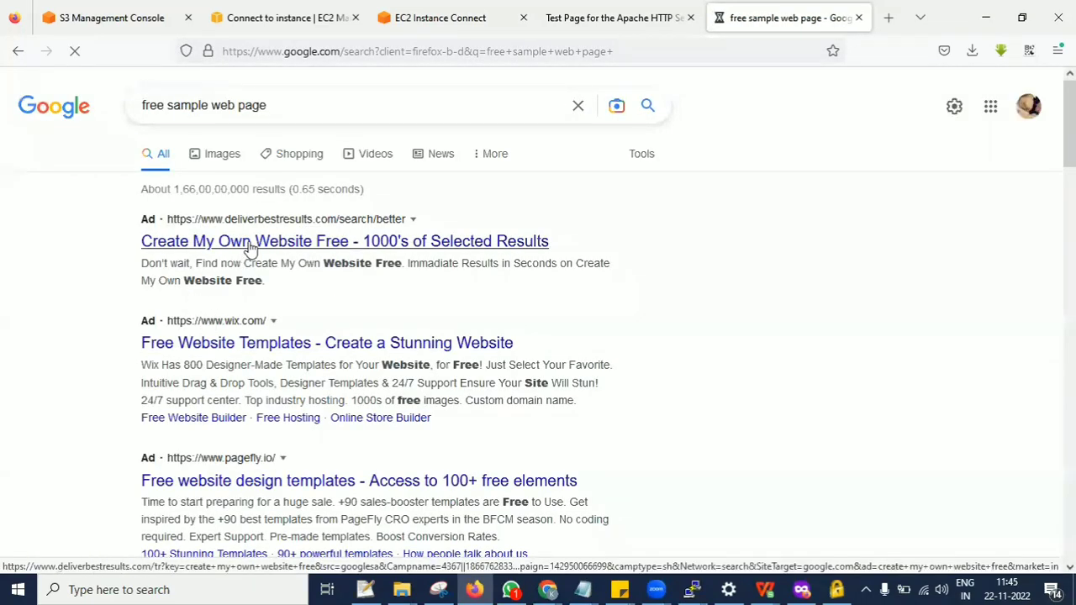
pyautogui.scroll(-5, 249, 247)
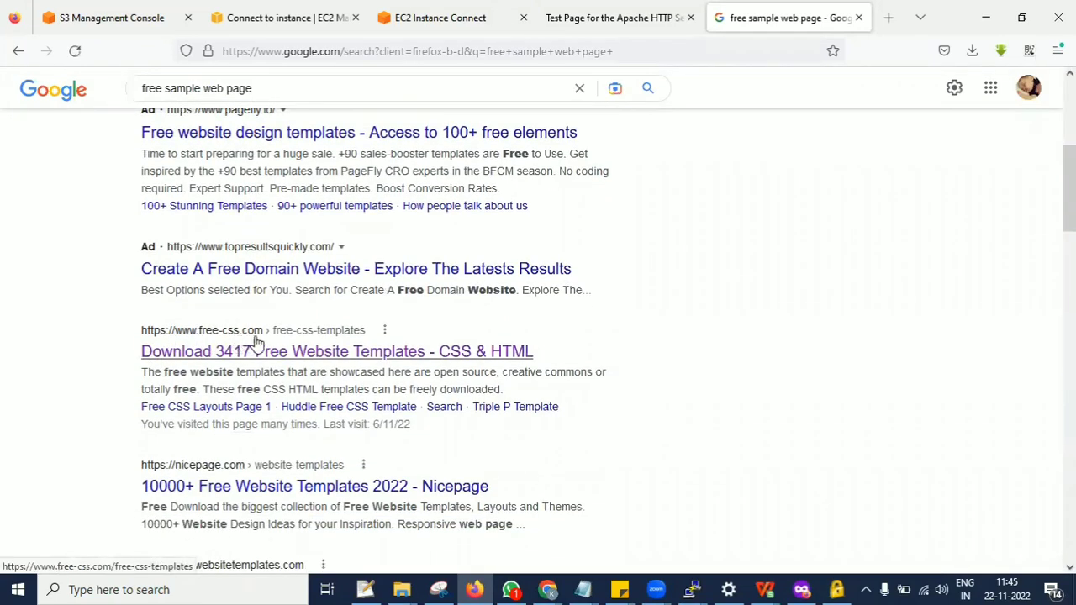
pyautogui.click(235, 357)
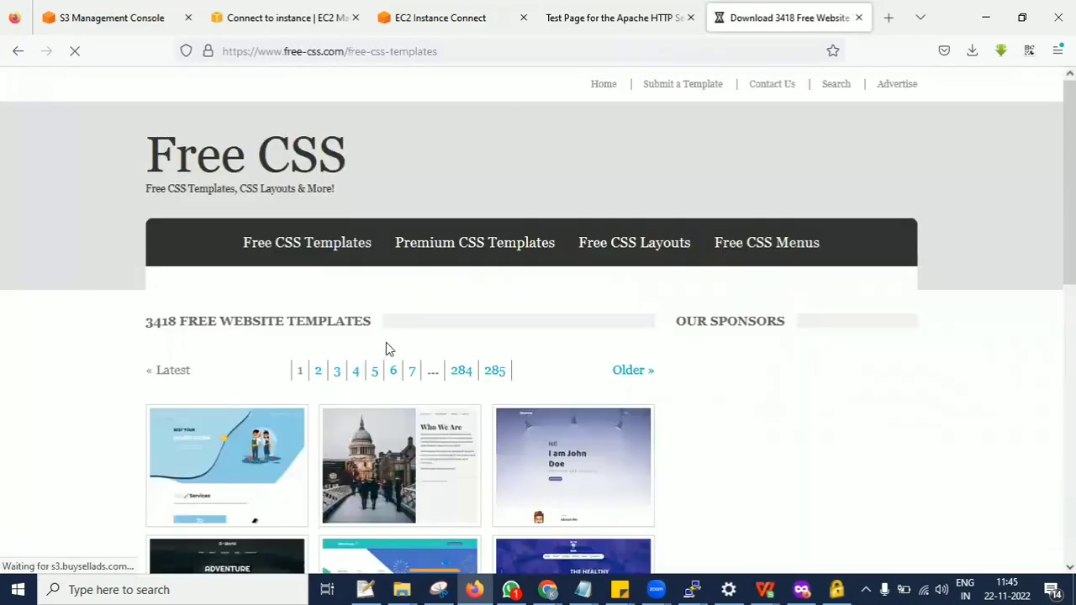
pyautogui.scroll(-3, 386, 344)
pyautogui.scroll(-5, 493, 370)
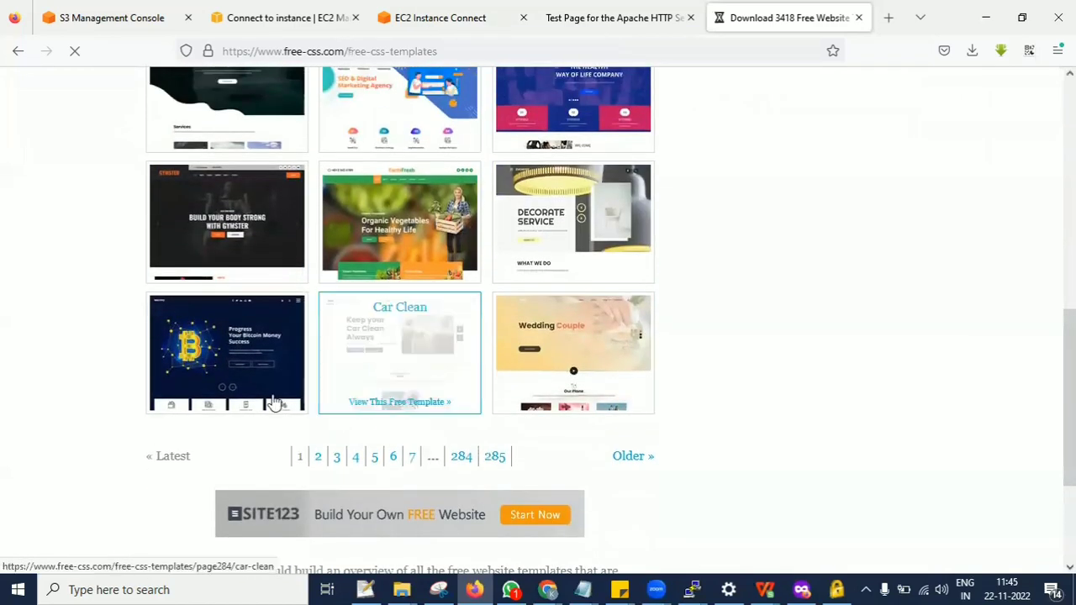
pyautogui.click(244, 358)
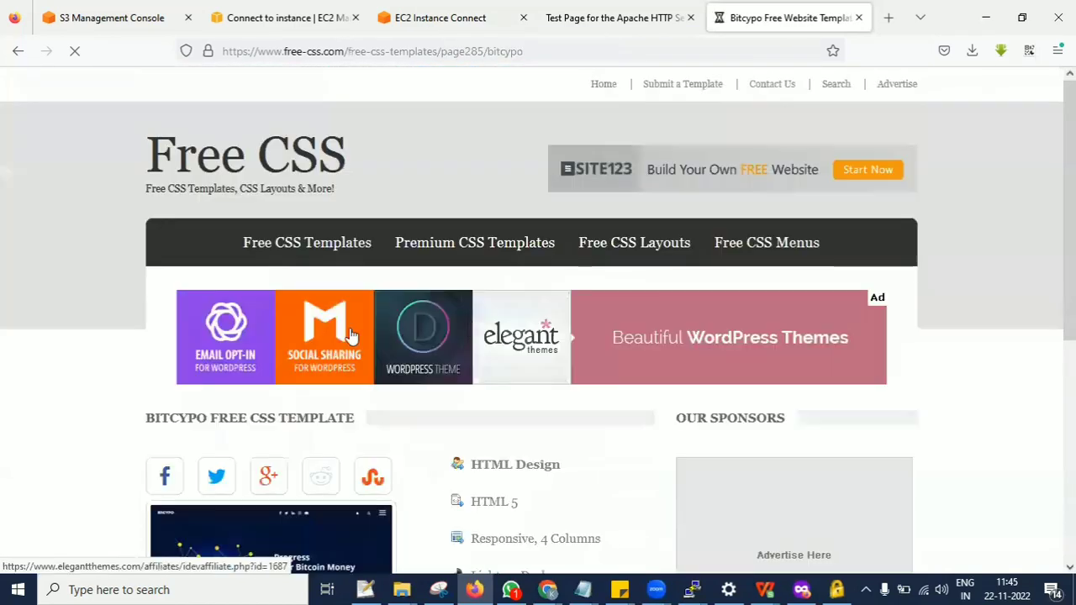
pyautogui.scroll(-4, 471, 328)
pyautogui.scroll(-1, 470, 327)
pyautogui.scroll(4, 94, 116)
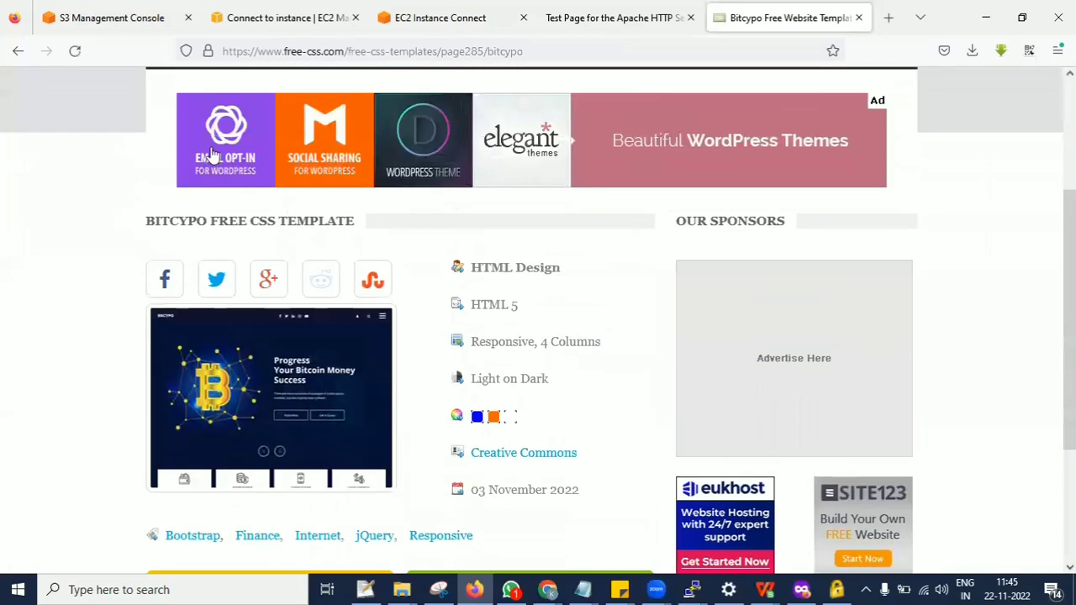
pyautogui.hotkey('alt', 'Left')
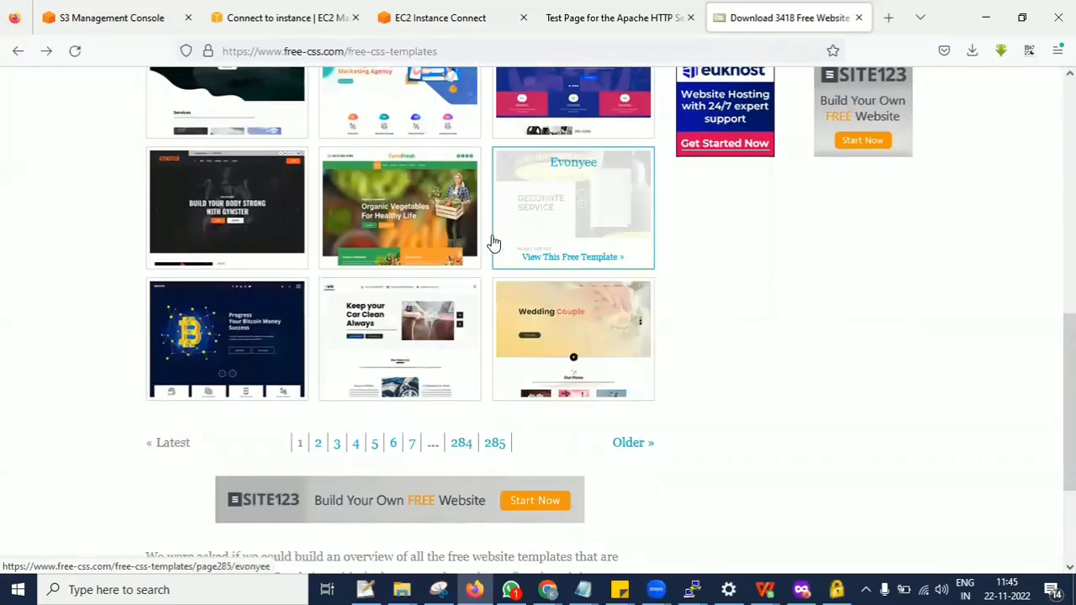
# Open the FarmFresh template's page and copy the link address of its download.
pyautogui.click(428, 241)
pyautogui.scroll(-5, 479, 282)
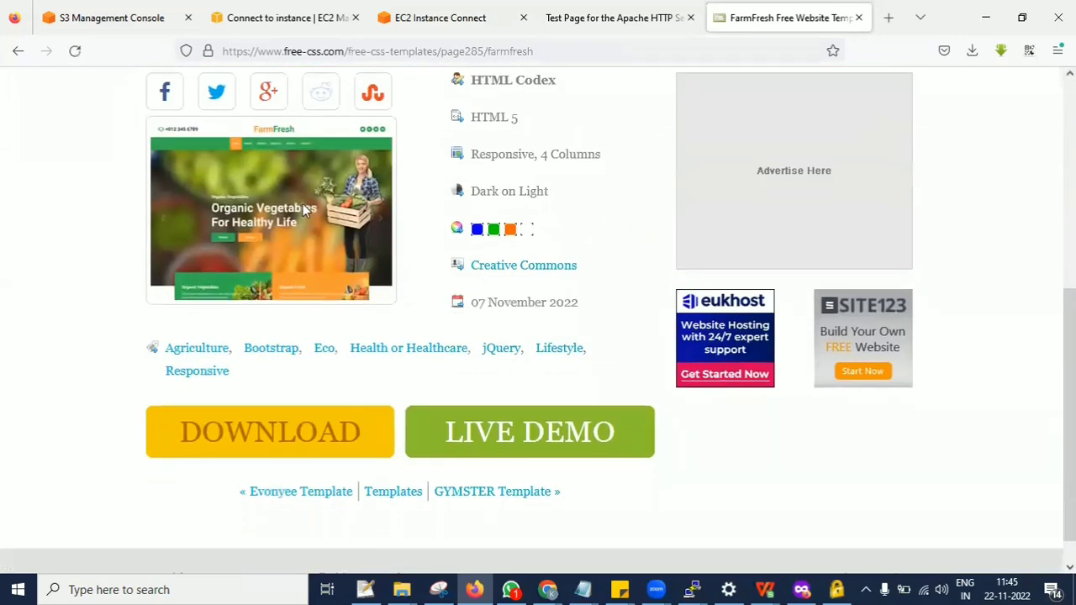
pyautogui.rightClick(236, 430)
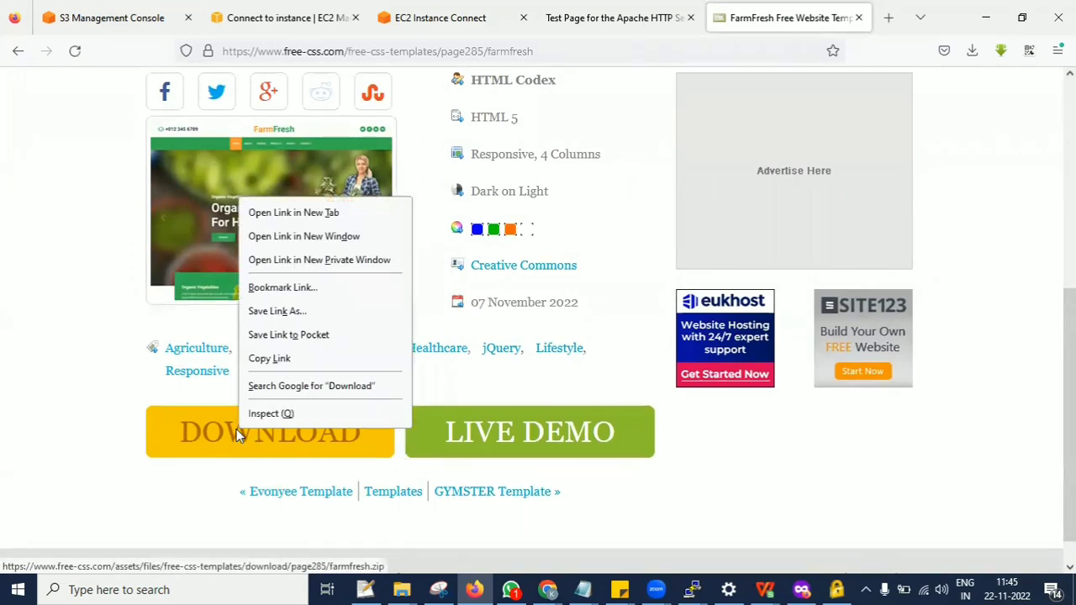
pyautogui.click(270, 360)
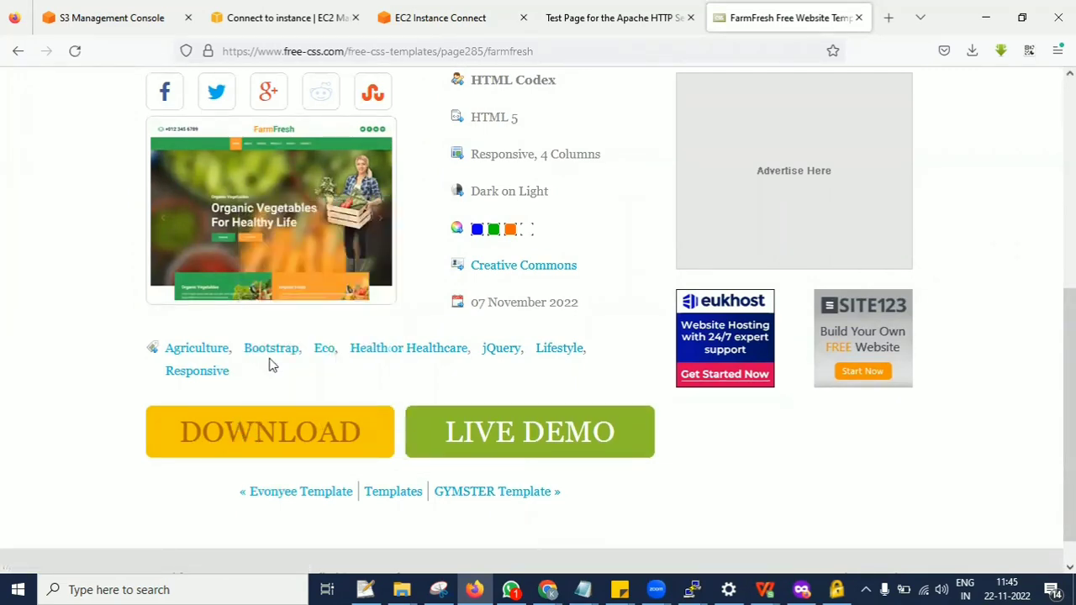
# Find the directory for website content on the Apache test page and highlight it.
pyautogui.click(485, 10)
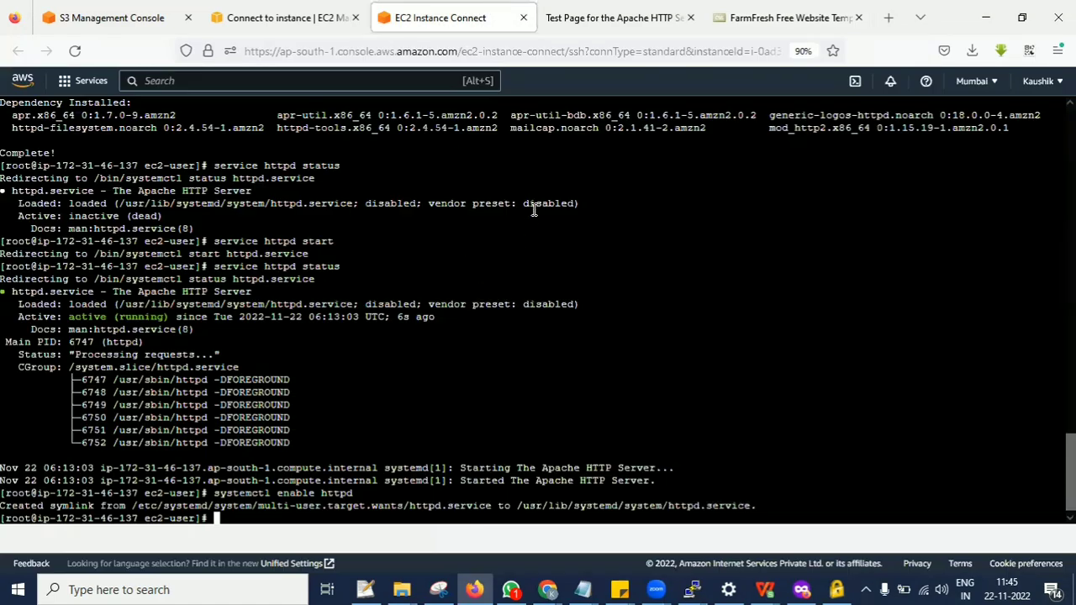
pyautogui.click(586, 8)
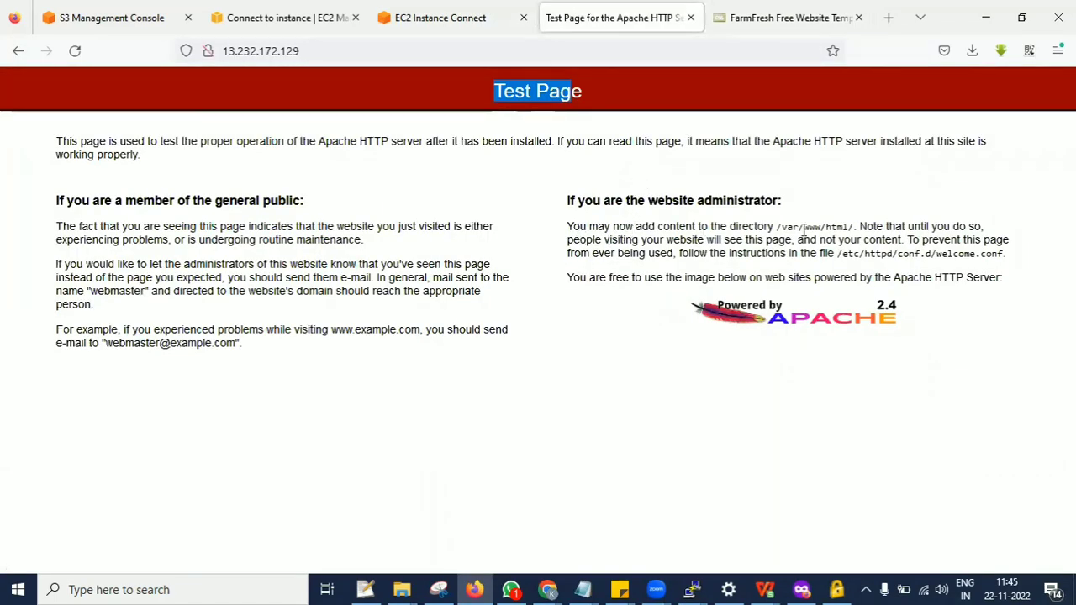
pyautogui.moveTo(731, 226); pyautogui.dragTo(863, 226)
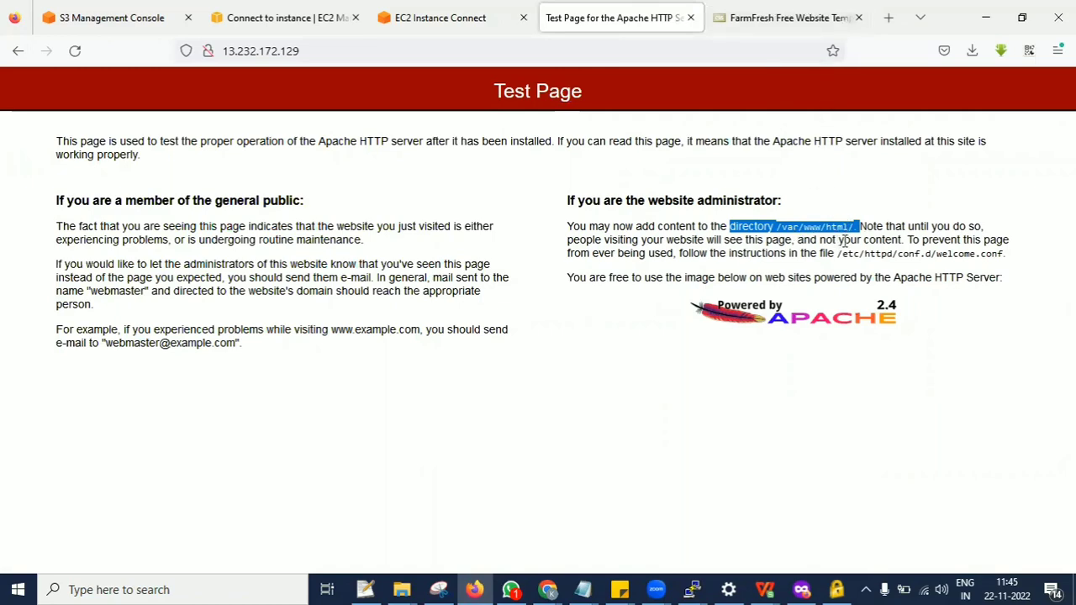
# Clear the instance's terminal, download farmfresh.zip by running wget with the copied link, and list the folder with ls.
pyautogui.click(465, 11)
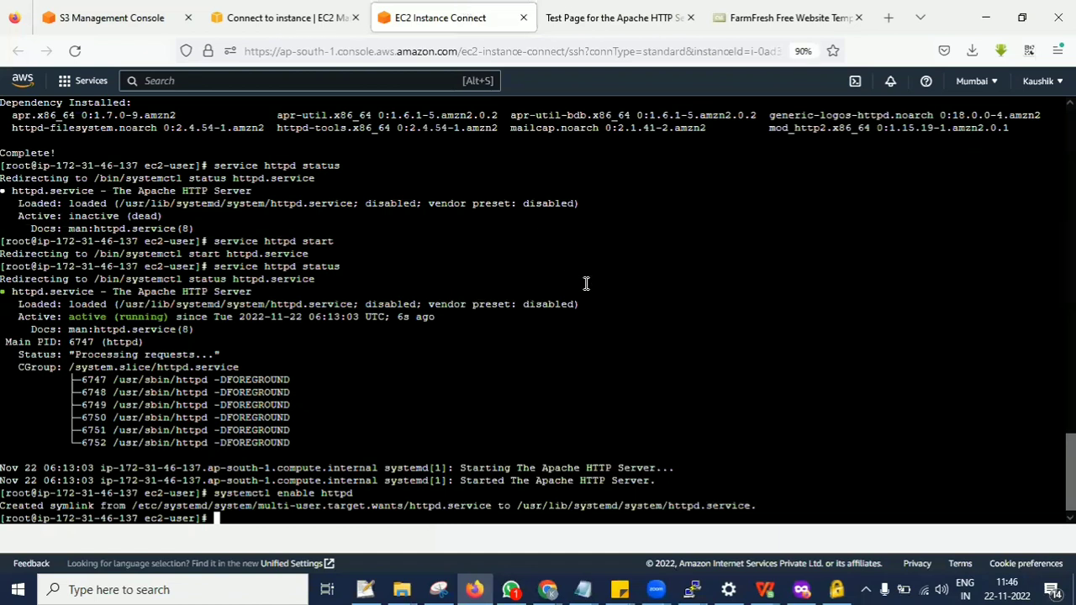
pyautogui.hotkey('ctrl', 'l')
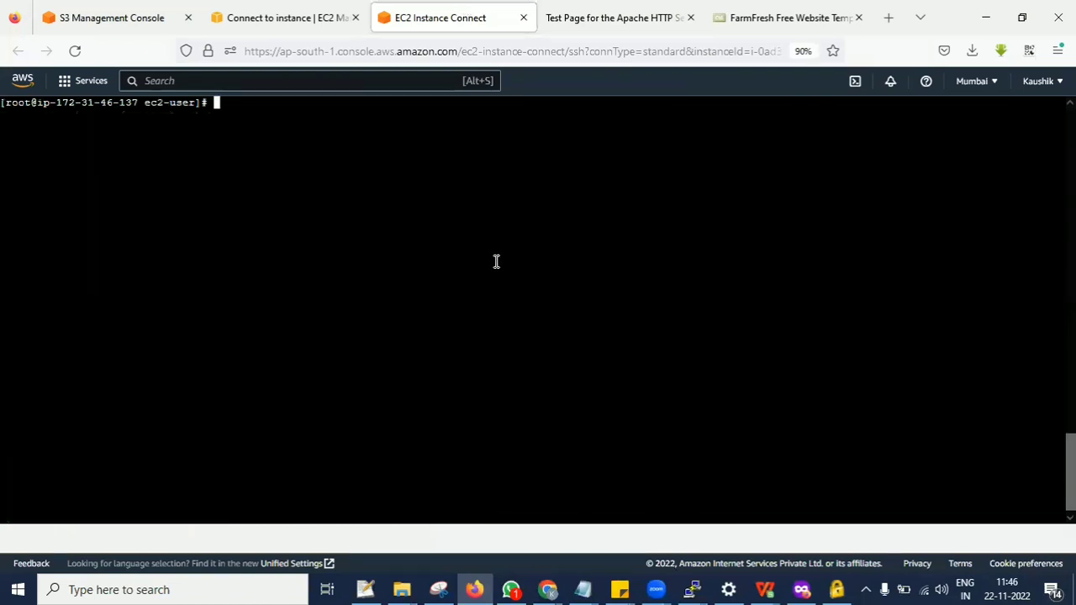
pyautogui.write('wget')
pyautogui.rightClick(496, 268)
pyautogui.click(535, 378)
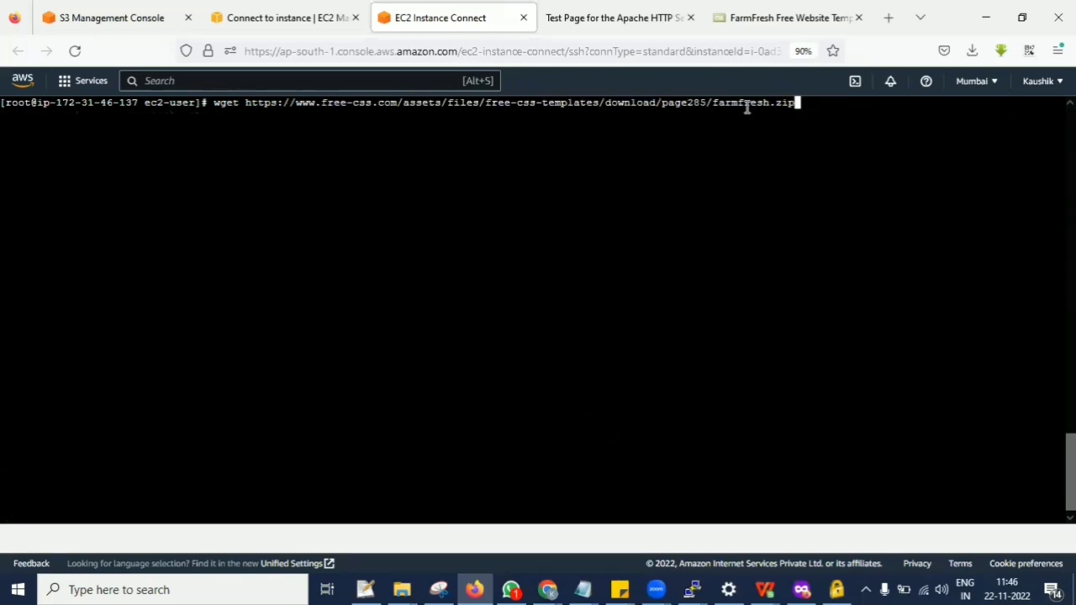
pyautogui.click(748, 10)
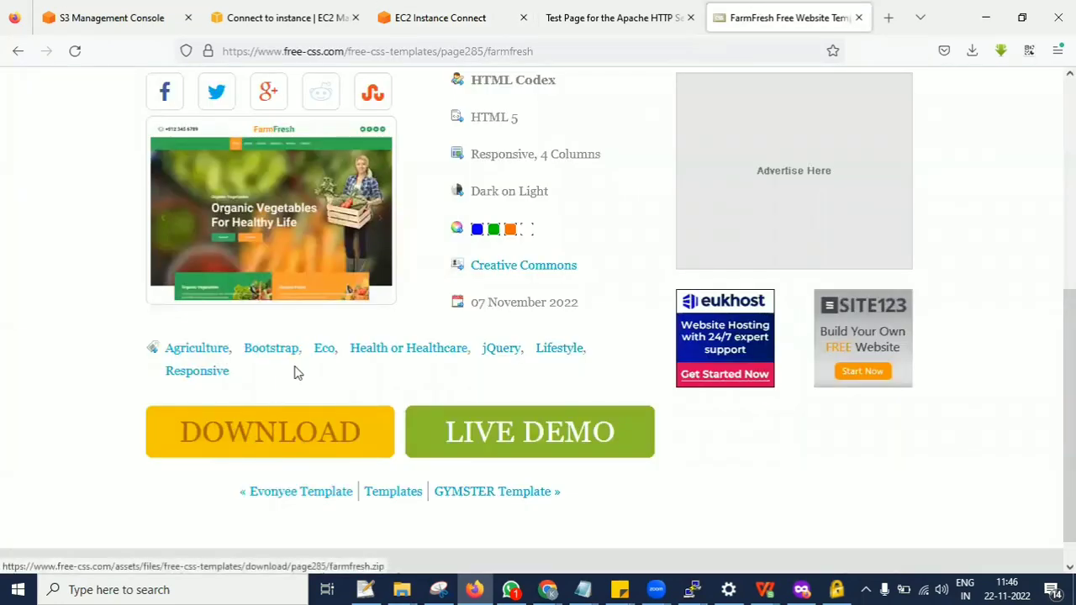
pyautogui.click(472, 17)
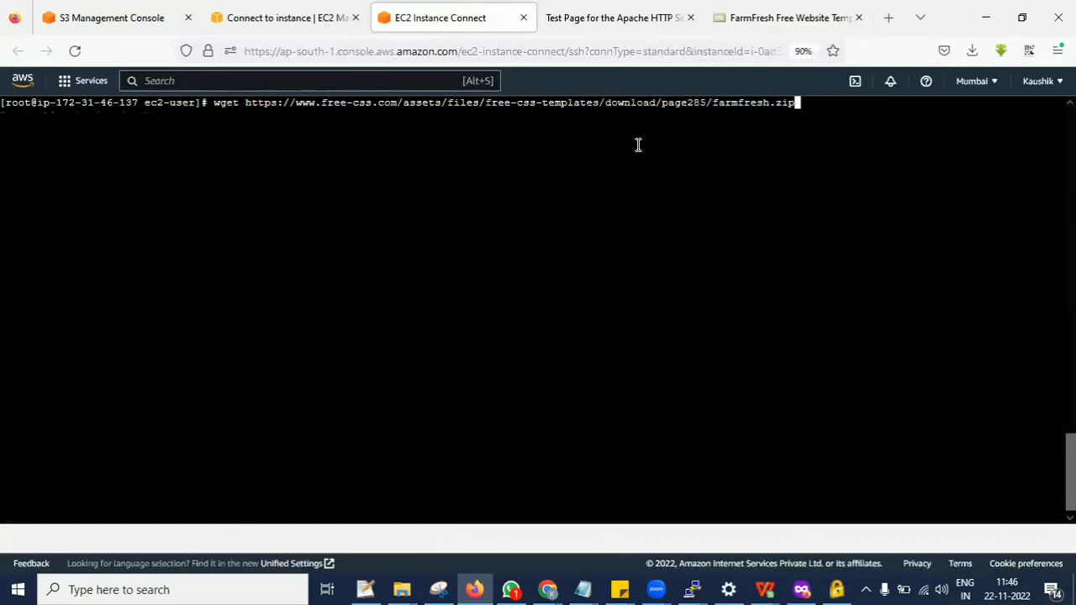
pyautogui.press('Return')
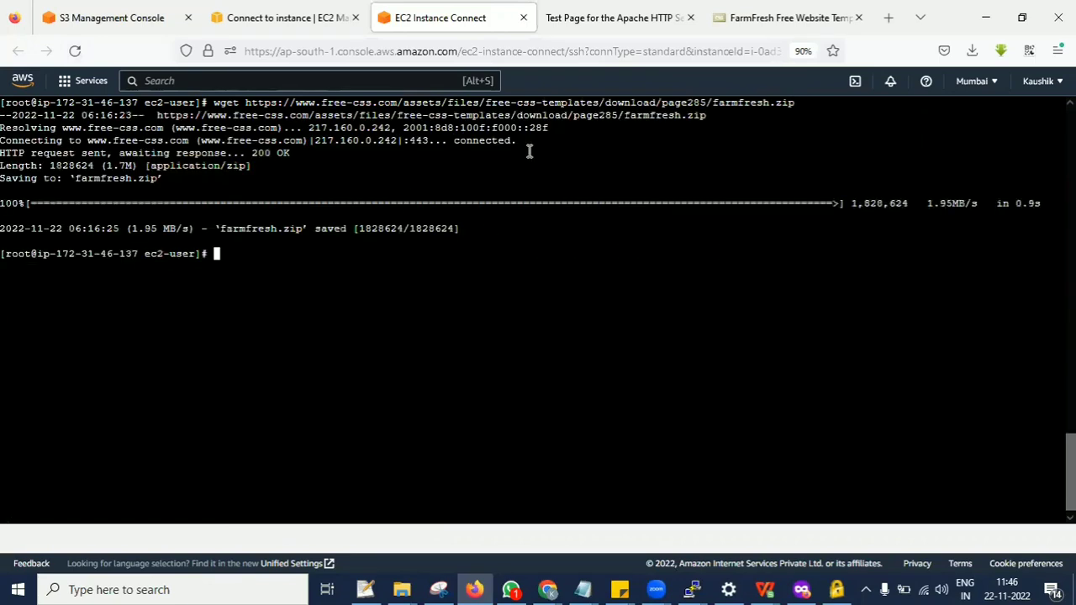
pyautogui.write('ls')
pyautogui.press('Return')
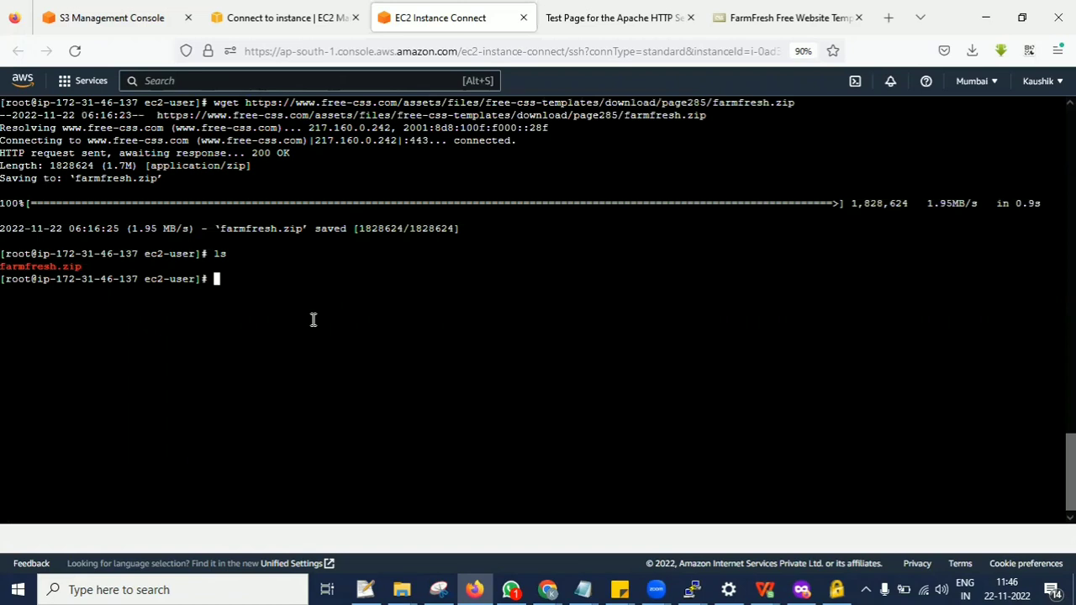
# Extract the downloaded archive with unzip farmfresh.zip and list the folder's contents with ls.
pyautogui.write('unzip f')
pyautogui.press('Tab')
pyautogui.press('Return')
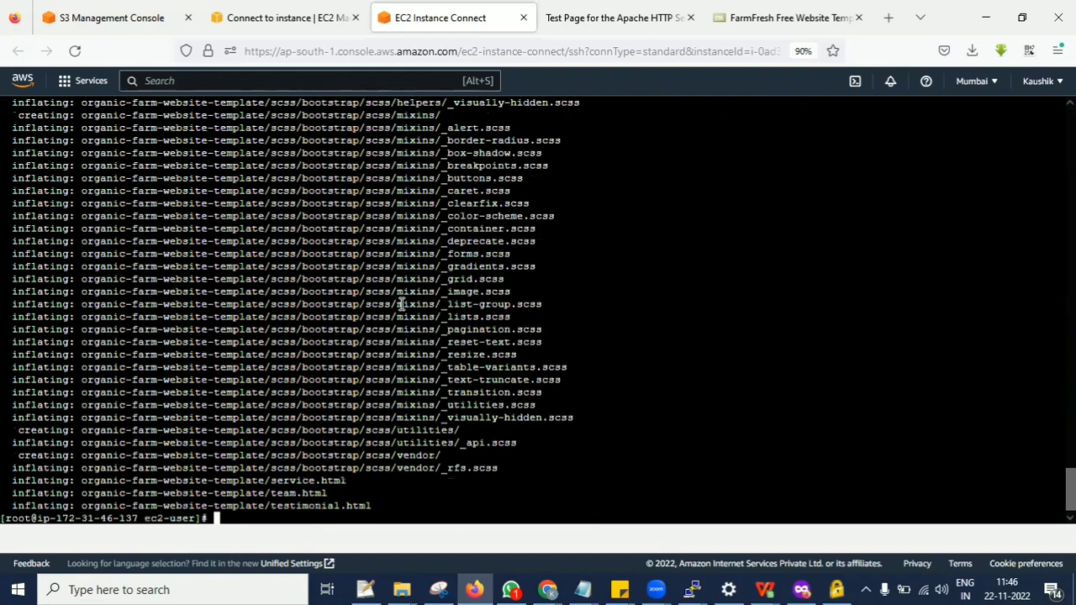
pyautogui.write('ls')
pyautogui.press('Return')
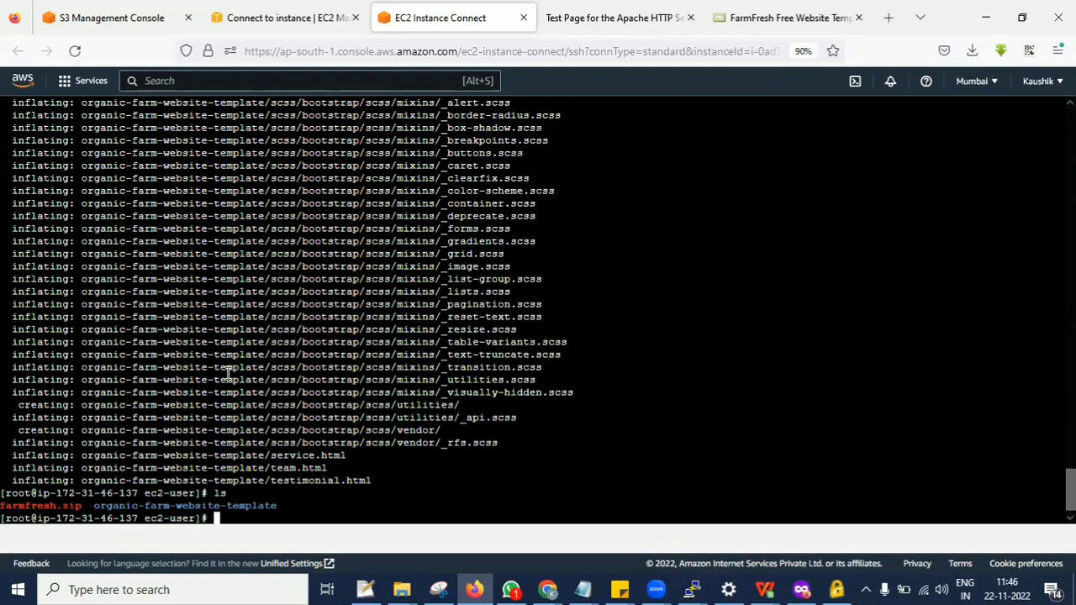
# Change into the organic-farm-website-template directory and list its files with ls.
pyautogui.write('cd o')
pyautogui.press('Tab')
pyautogui.press('Return')
pyautogui.write('ls')
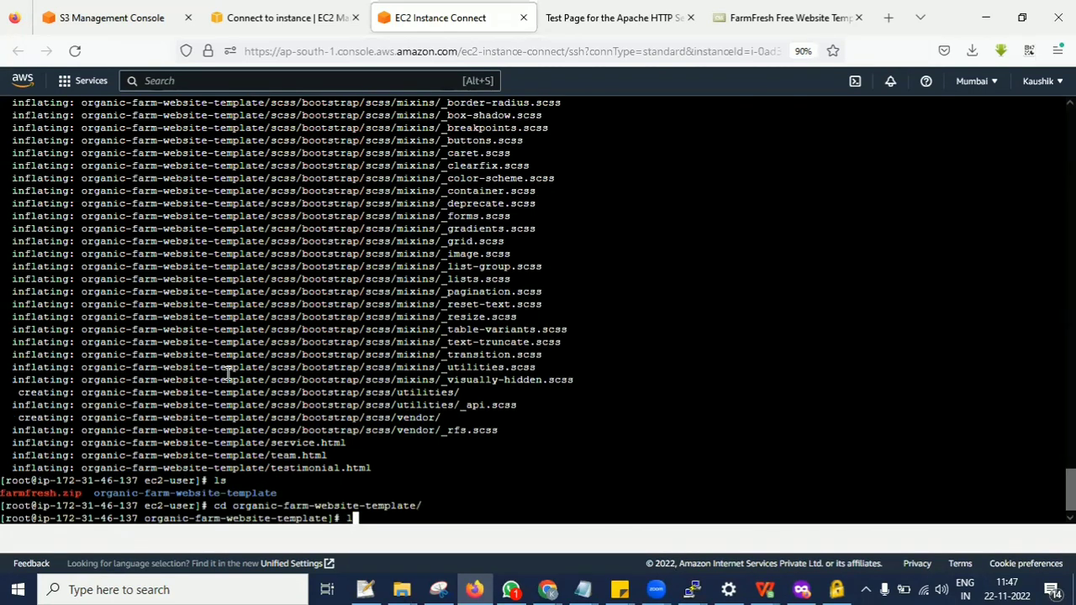
pyautogui.press('Return')
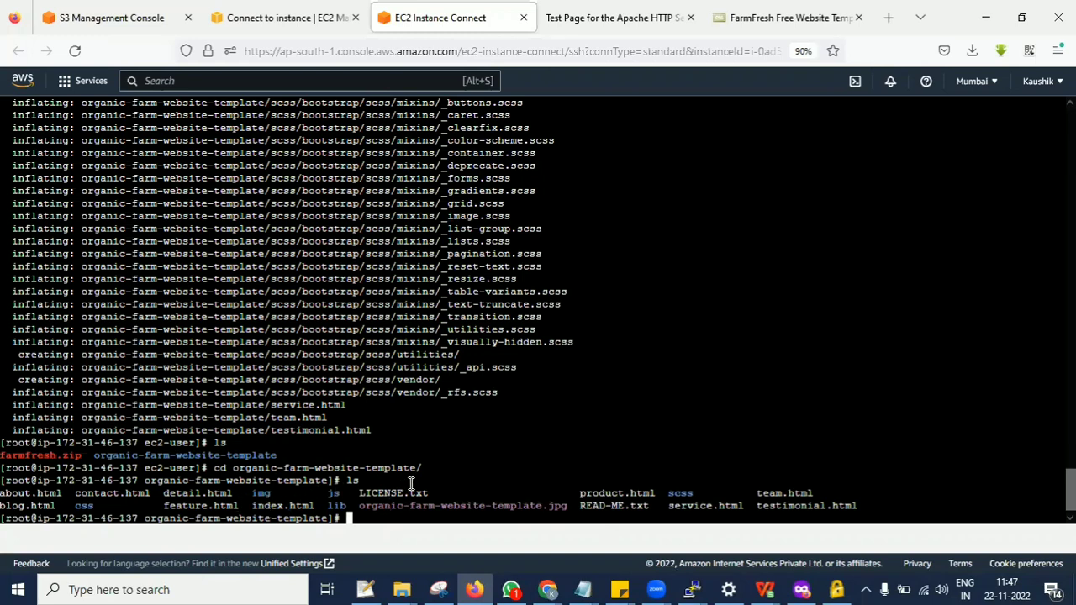
# Highlight just the web content path /var/www/html on the Apache test page.
pyautogui.click(641, 9)
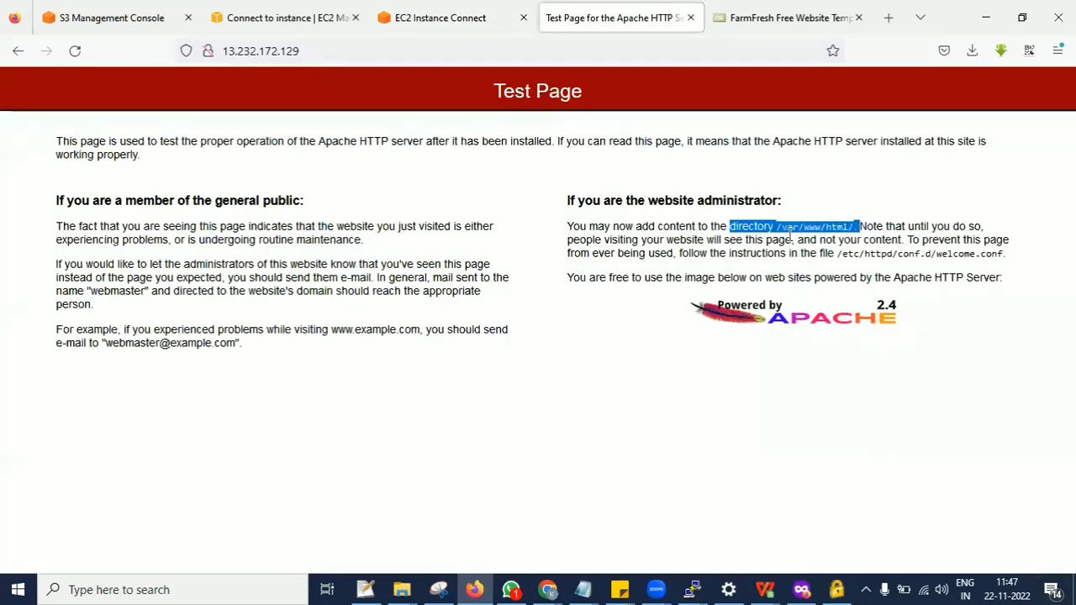
pyautogui.click(790, 231)
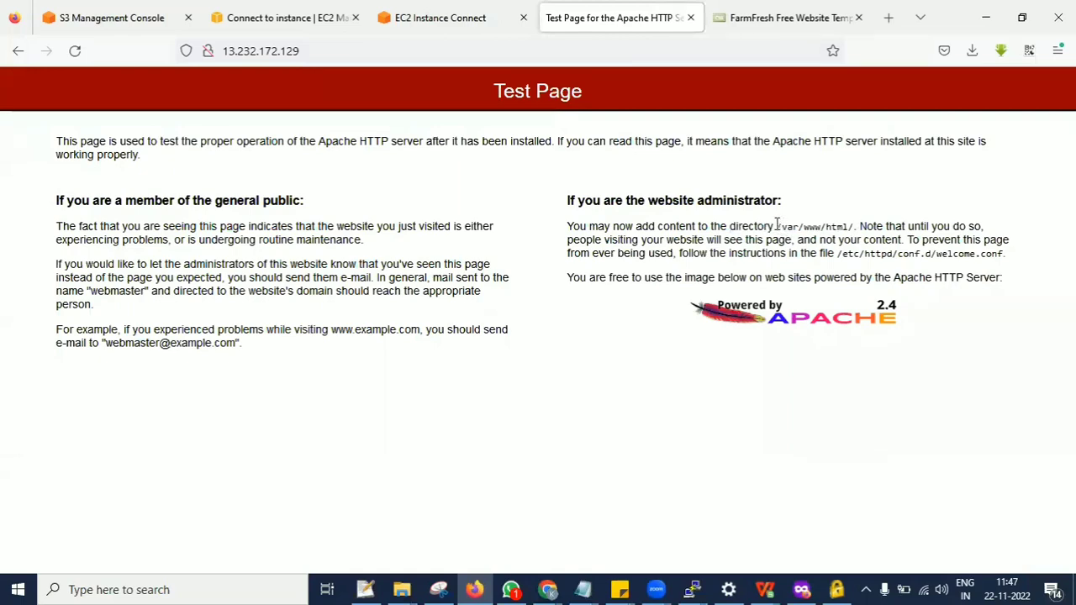
pyautogui.moveTo(777, 225); pyautogui.dragTo(852, 224)
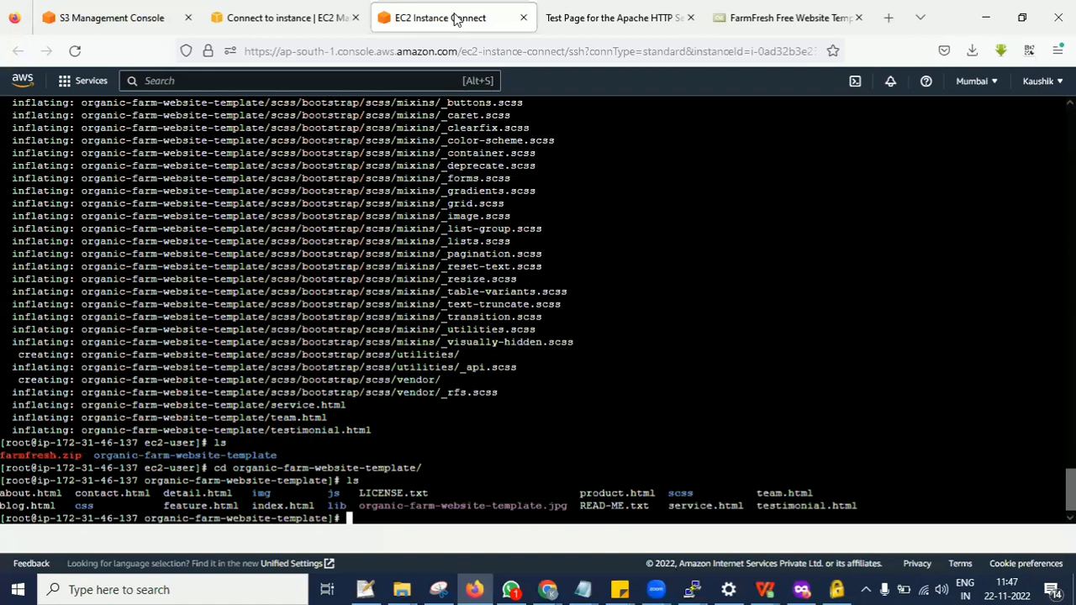
# Return to the instance's terminal and print the current working directory with pwd.
pyautogui.click(458, 19)
pyautogui.hotkey('ctrl', '-')
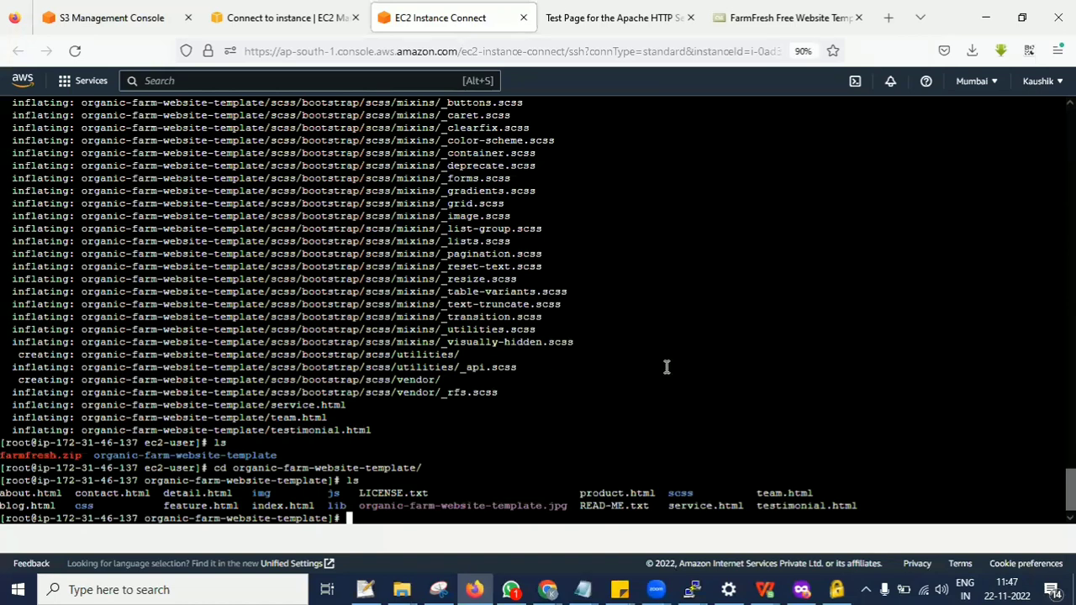
pyautogui.write('ped')
pyautogui.press('BackSpace')
pyautogui.press('BackSpace')
pyautogui.write('wd')
pyautogui.press('Return')
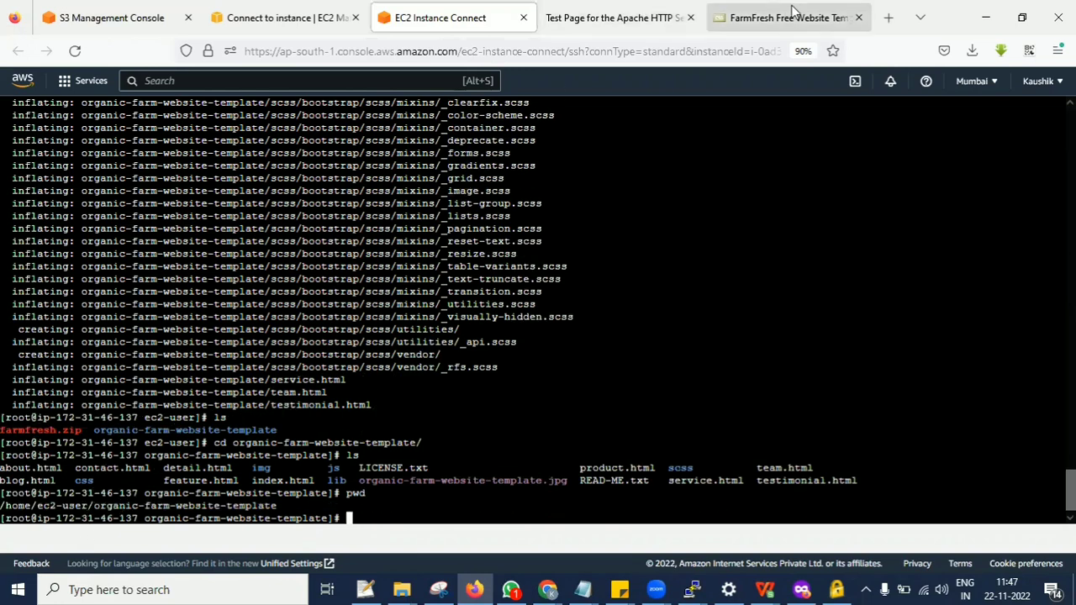
# Copy all the template files recursively into Apache's web directory by running cp -rf * /var/www/html/.
pyautogui.write('cp ')
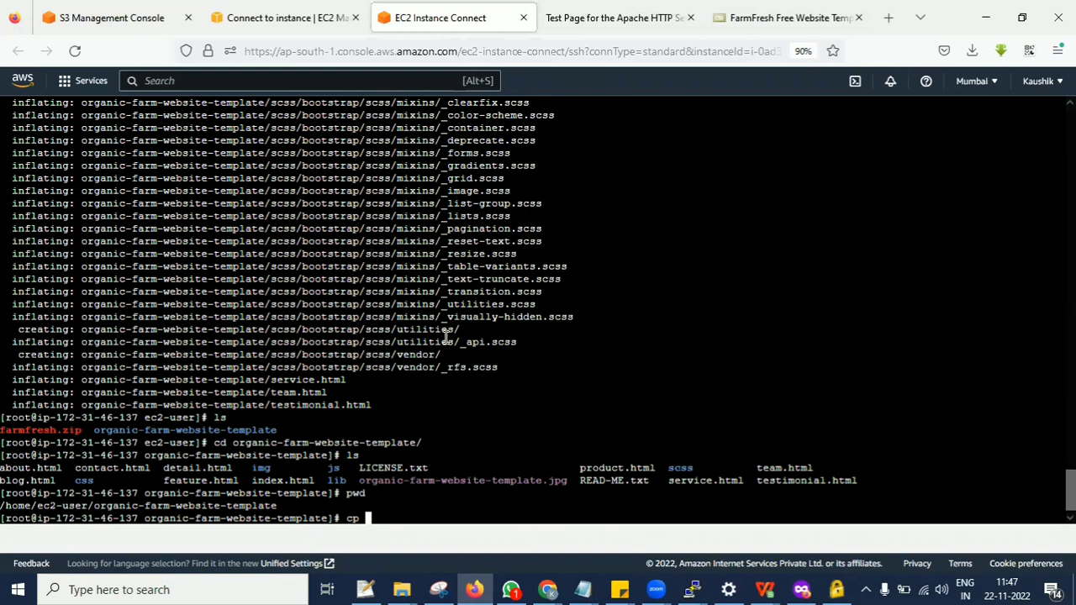
pyautogui.write('-rf * /var/www/html/')
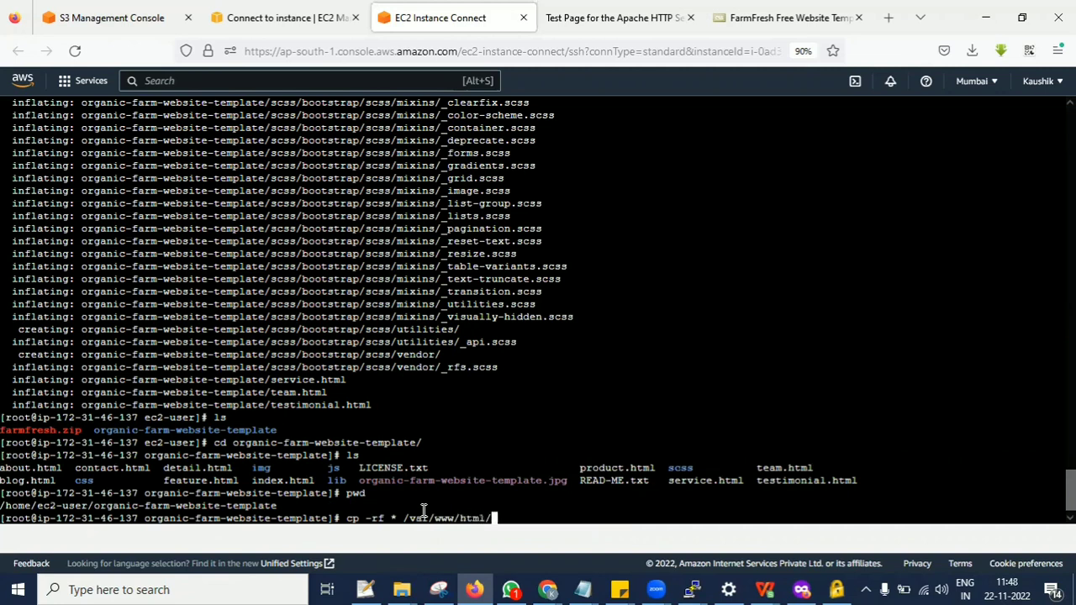
pyautogui.press('Return')
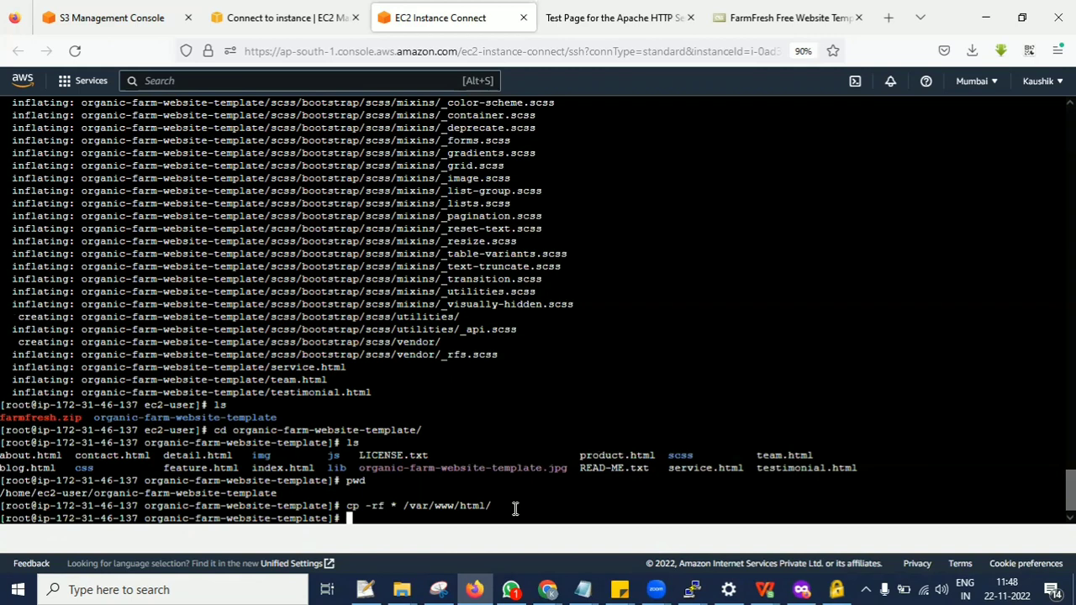
# Try to restart the Apache service by running service restart httpd.
pyautogui.write('service restar')
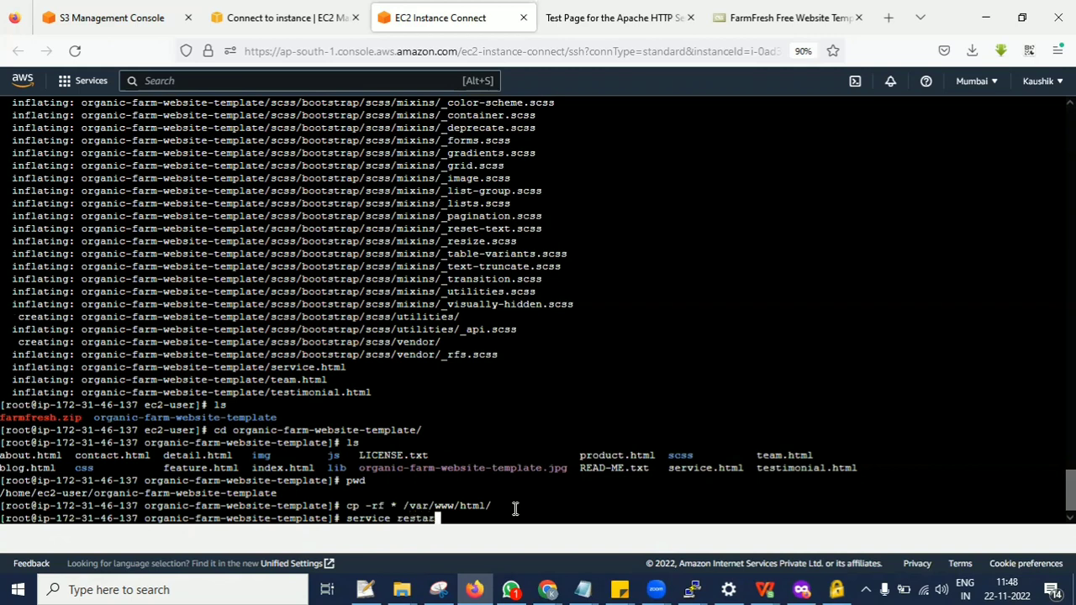
pyautogui.write('t https')
pyautogui.press('BackSpace')
pyautogui.press('BackSpace')
pyautogui.write('d')
pyautogui.press('Return')
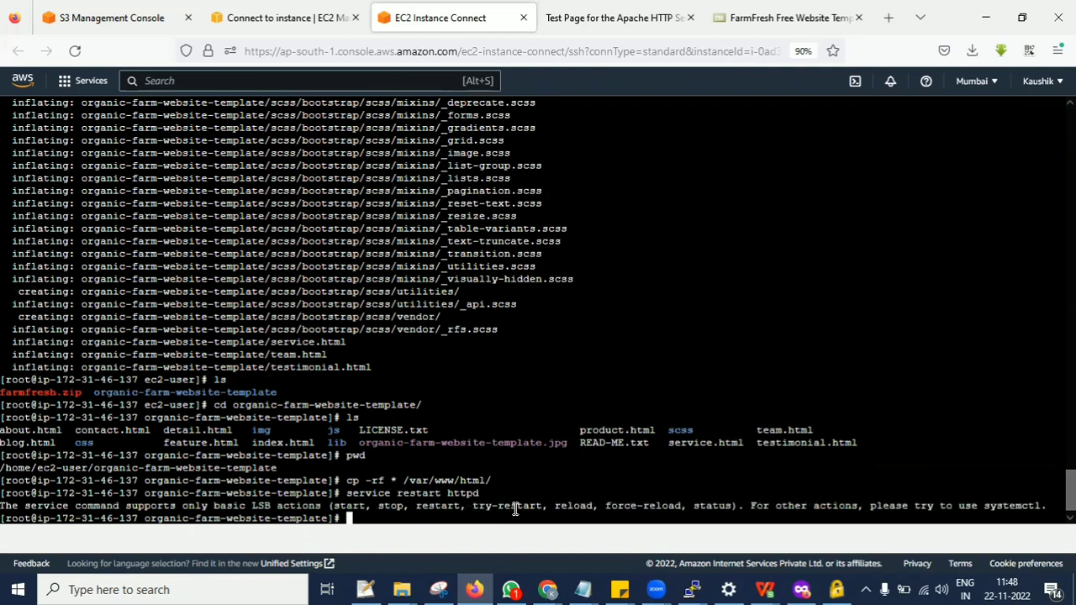
# Look back through the terminal output for the earlier commands used to set up Apache.
pyautogui.scroll(20, 475, 385)
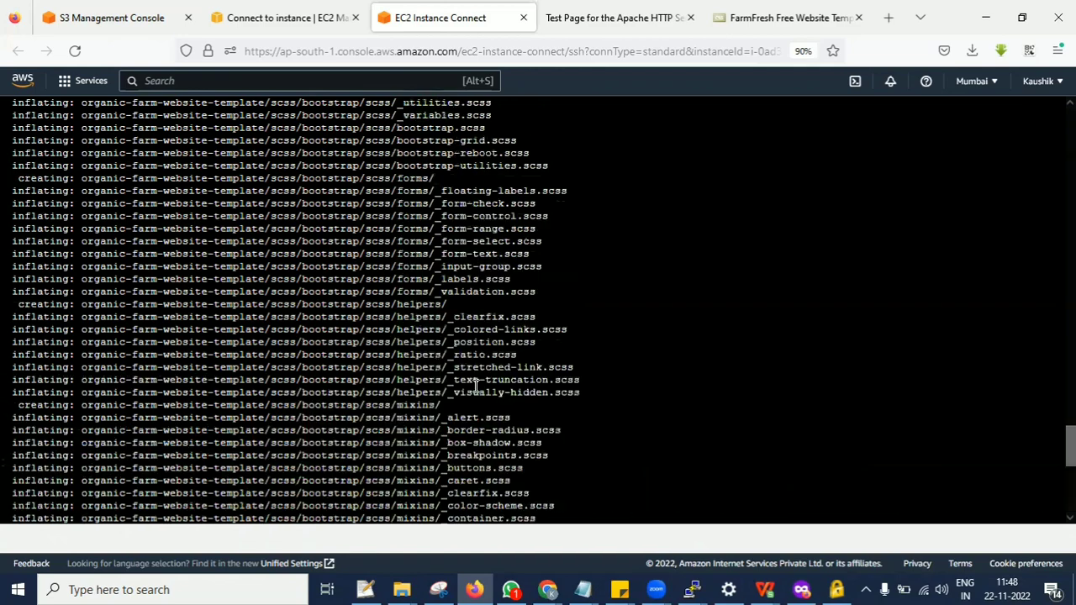
pyautogui.scroll(-10, 474, 384)
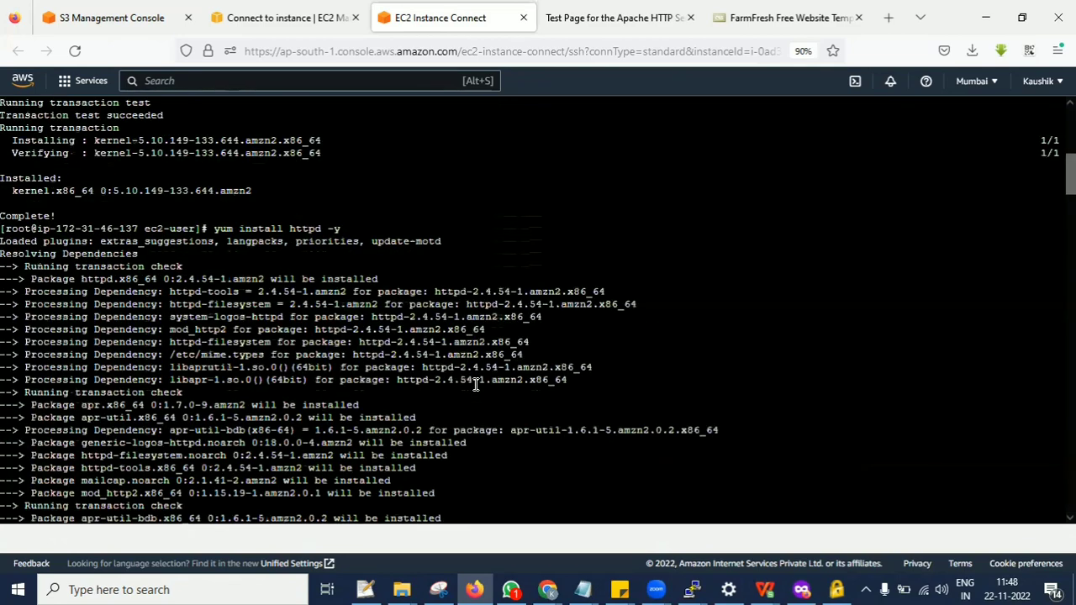
pyautogui.scroll(-10, 475, 384)
pyautogui.scroll(-8, 475, 384)
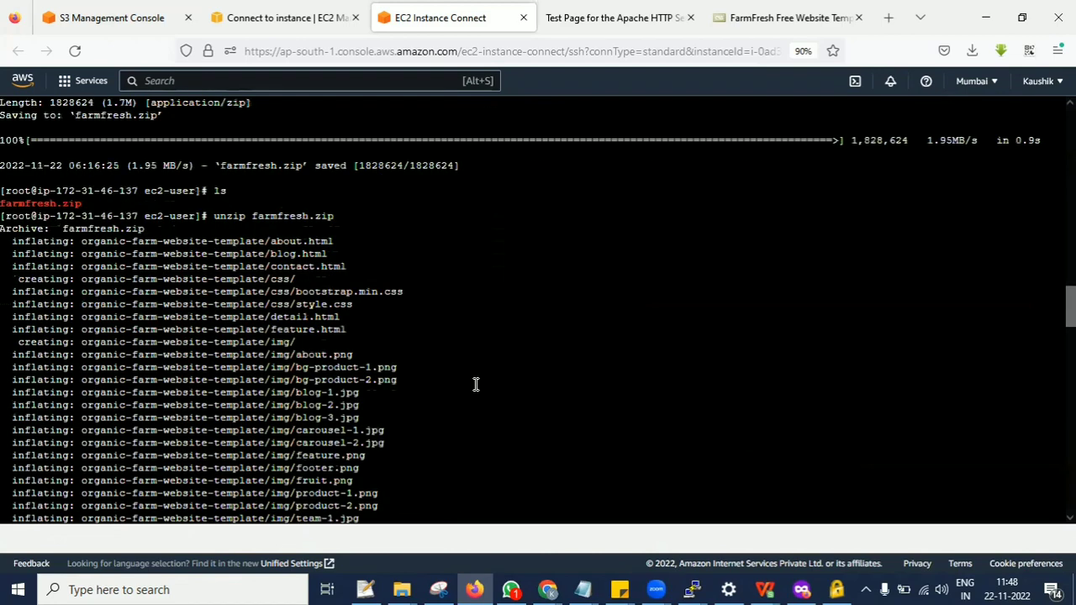
pyautogui.scroll(10, 475, 384)
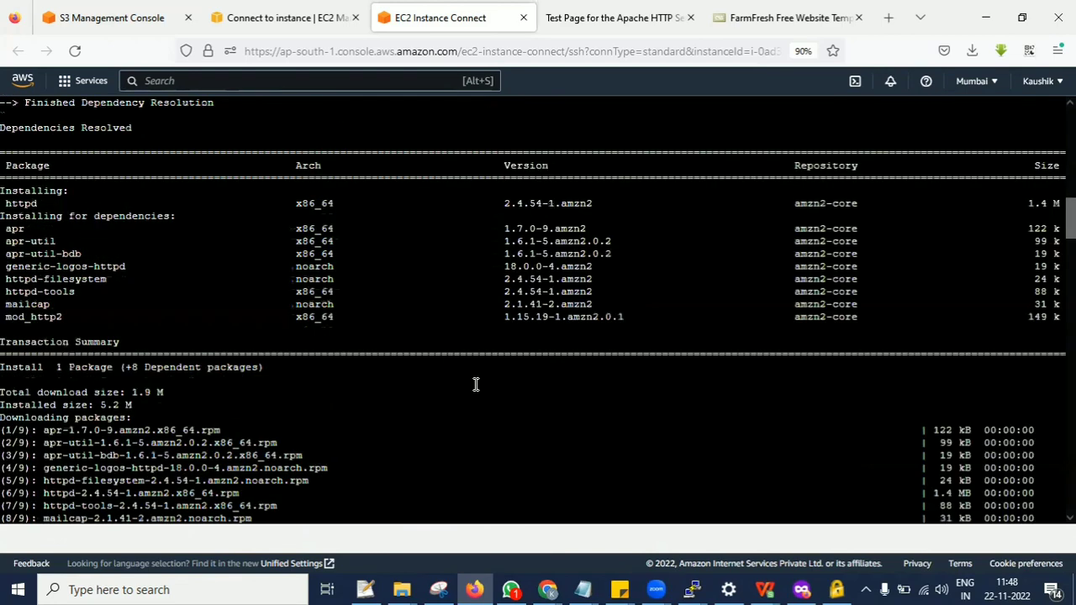
pyautogui.scroll(10, 475, 384)
pyautogui.scroll(10, 475, 384)
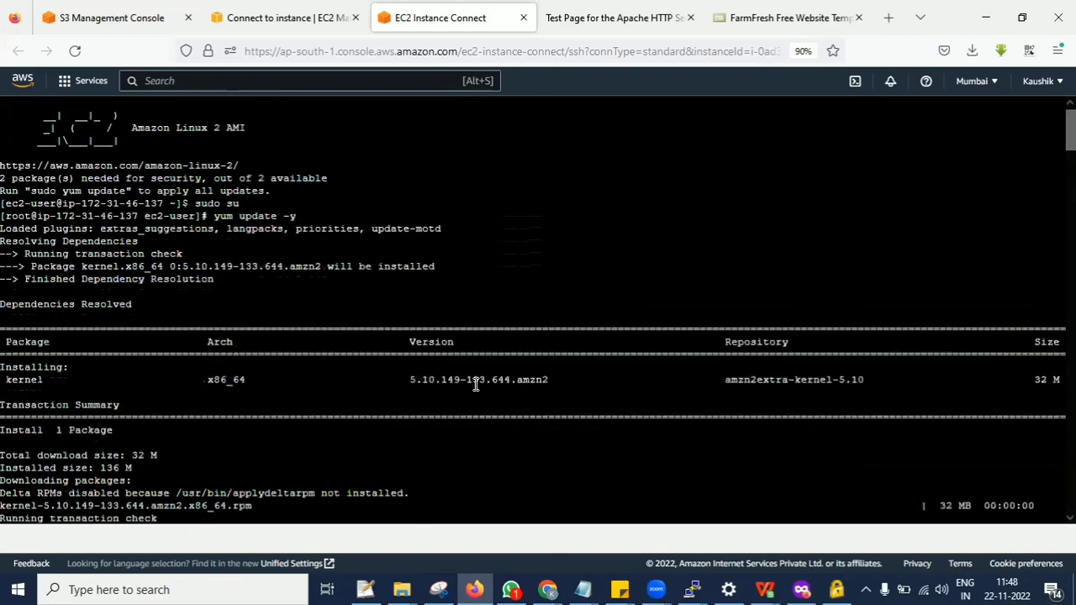
pyautogui.scroll(-10, 474, 384)
pyautogui.scroll(-13, 270, 339)
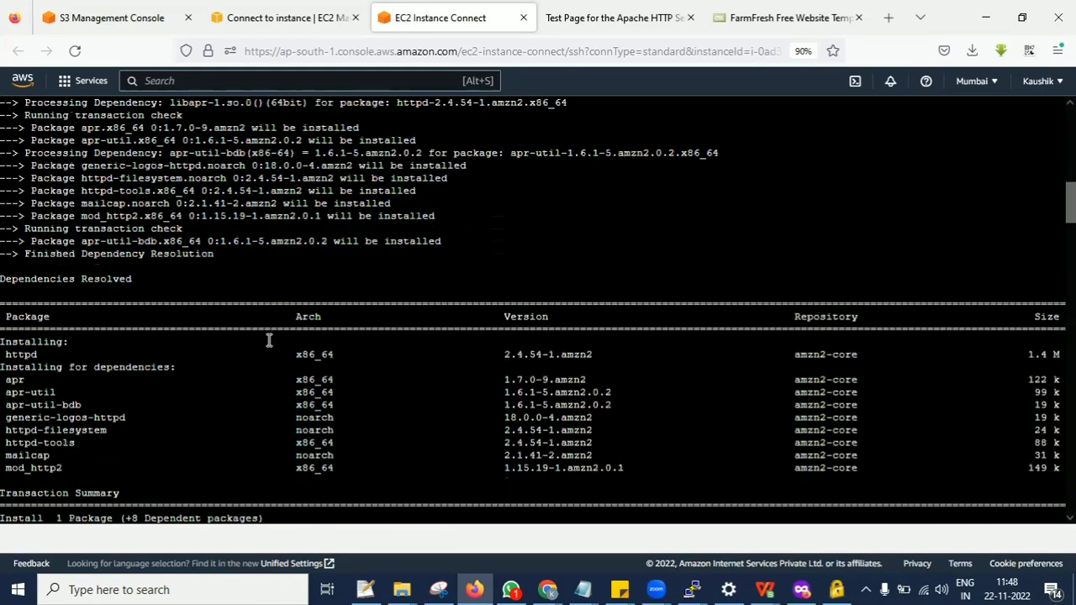
pyautogui.scroll(-15, 271, 338)
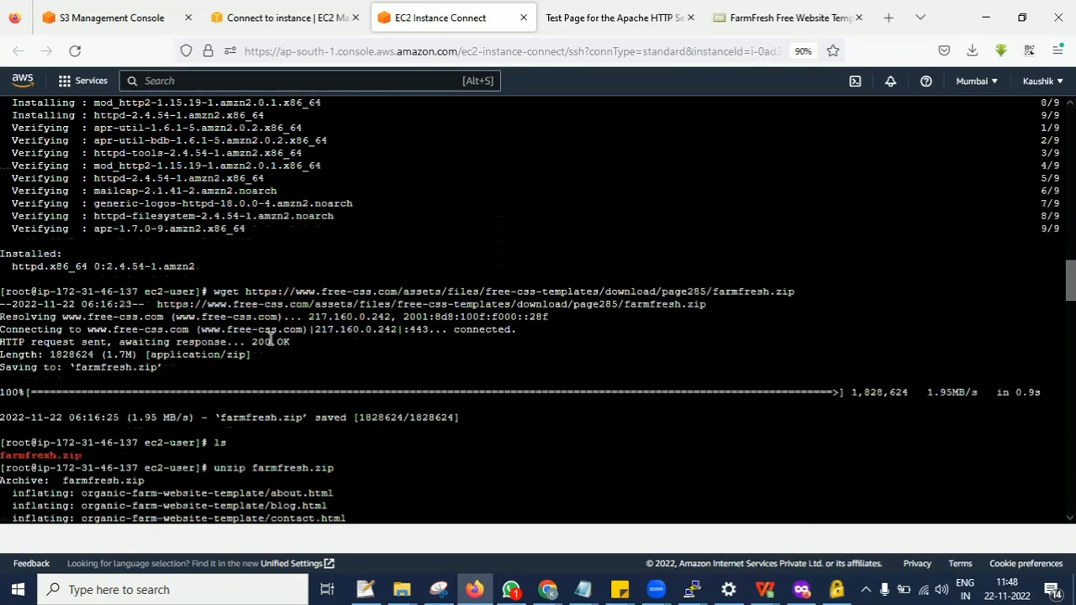
pyautogui.scroll(-1, 271, 339)
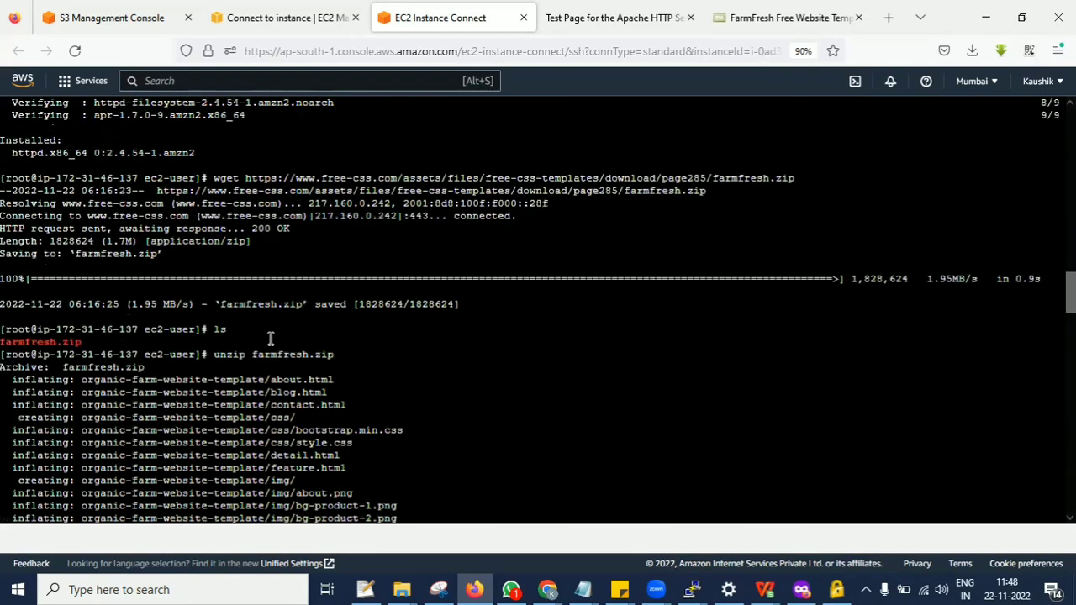
pyautogui.scroll(10, 271, 339)
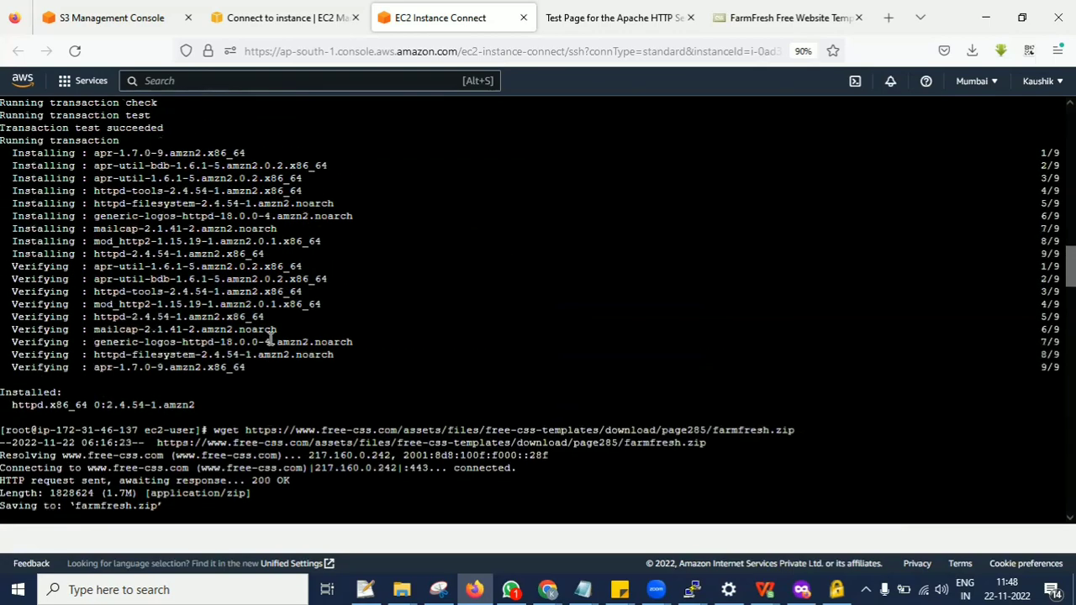
pyautogui.scroll(-20, 271, 338)
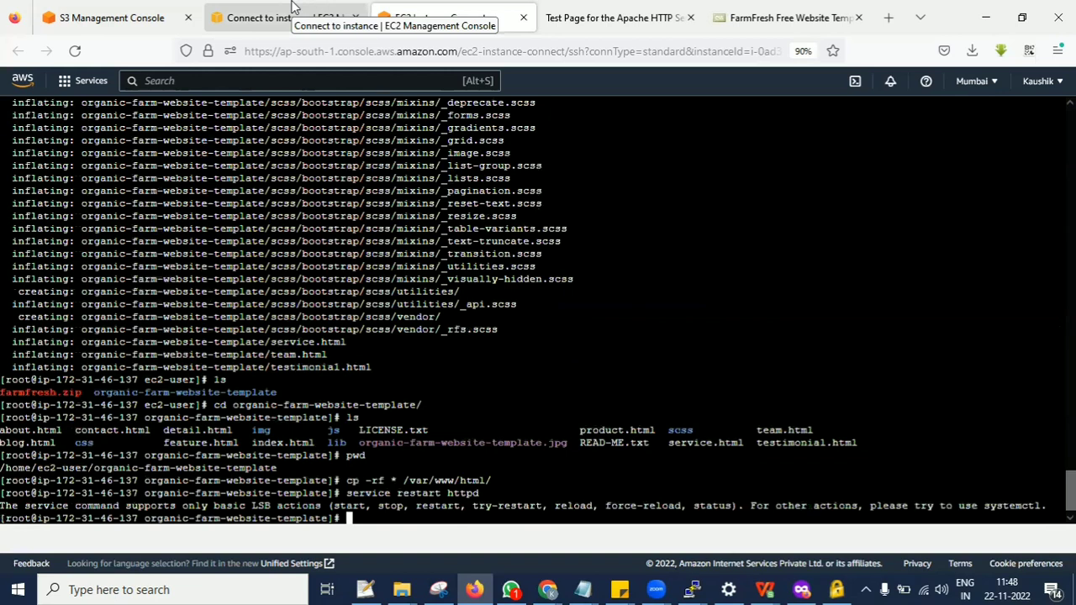
# Correct the recalled command's word order and run service httpd restart to restart Apache.
pyautogui.press('Up')
pyautogui.press('Left')
pyautogui.press('Left')
pyautogui.press('Left')
pyautogui.press('Left')
pyautogui.press('Left')
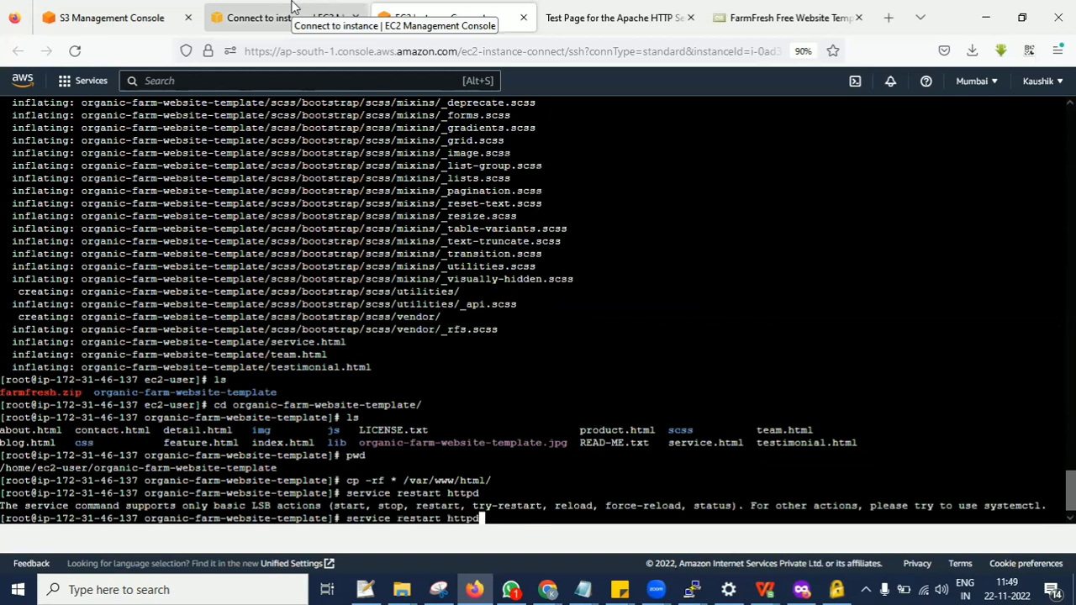
pyautogui.press('BackSpace')
pyautogui.press('BackSpace')
pyautogui.press('BackSpace')
pyautogui.press('BackSpace')
pyautogui.press('BackSpace')
pyautogui.press('BackSpace')
pyautogui.press('BackSpace')
pyautogui.press('BackSpace')
pyautogui.press('Right')
pyautogui.press('Right')
pyautogui.press('Right')
pyautogui.press('Right')
pyautogui.press('Right')
pyautogui.write('restart')
pyautogui.press('Return')
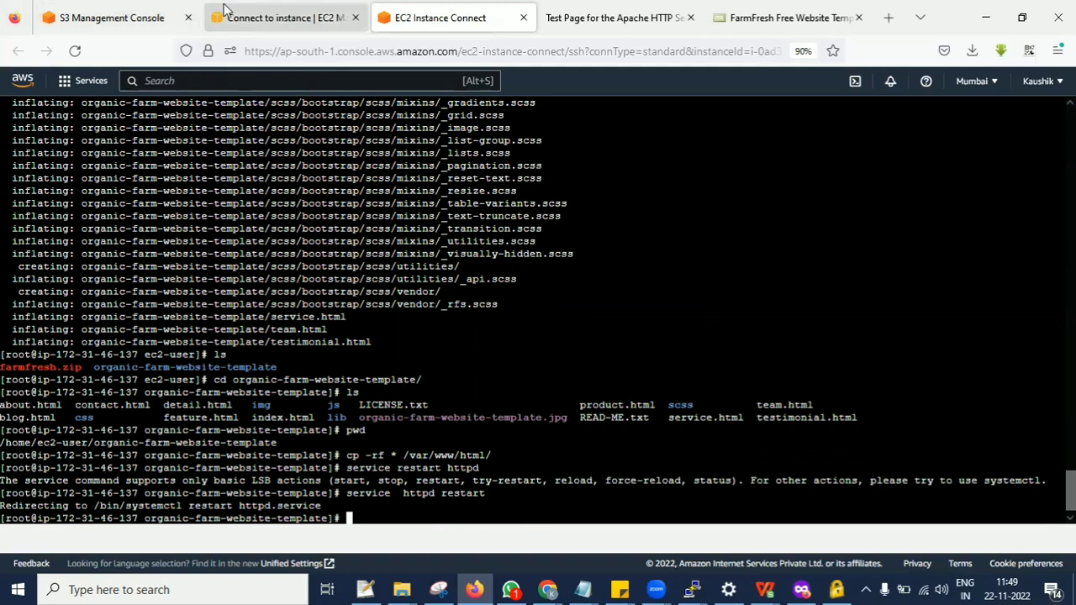
# Check Apache with service httpd status and highlight how long the service has been active.
pyautogui.press('Up')
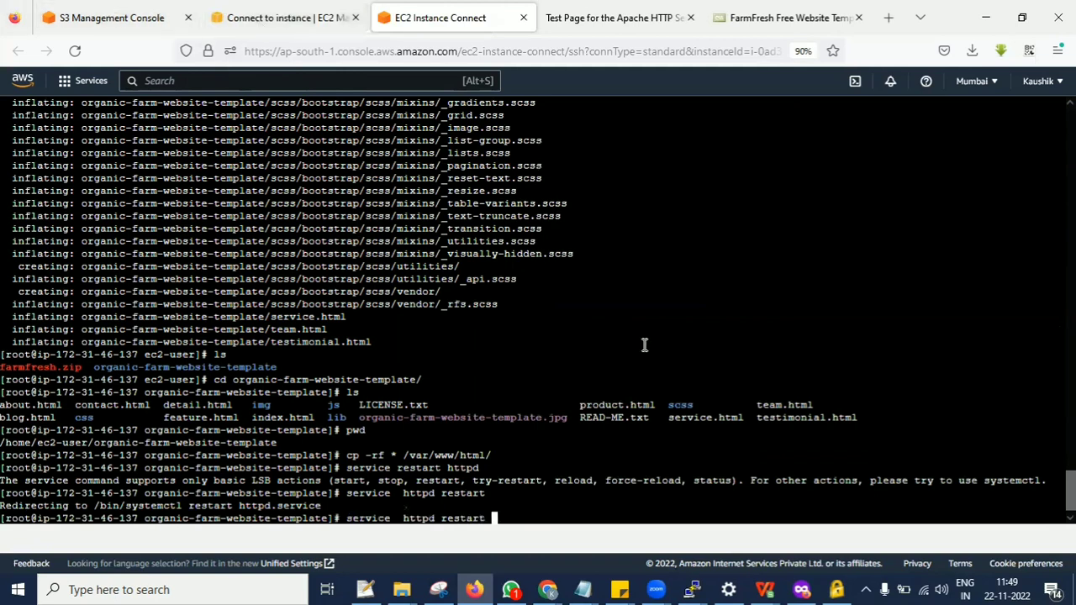
pyautogui.press('BackSpace')
pyautogui.press('BackSpace')
pyautogui.press('BackSpace')
pyautogui.press('BackSpace')
pyautogui.press('BackSpace')
pyautogui.press('BackSpace')
pyautogui.press('BackSpace')
pyautogui.press('BackSpace')
pyautogui.write('status')
pyautogui.press('Return')
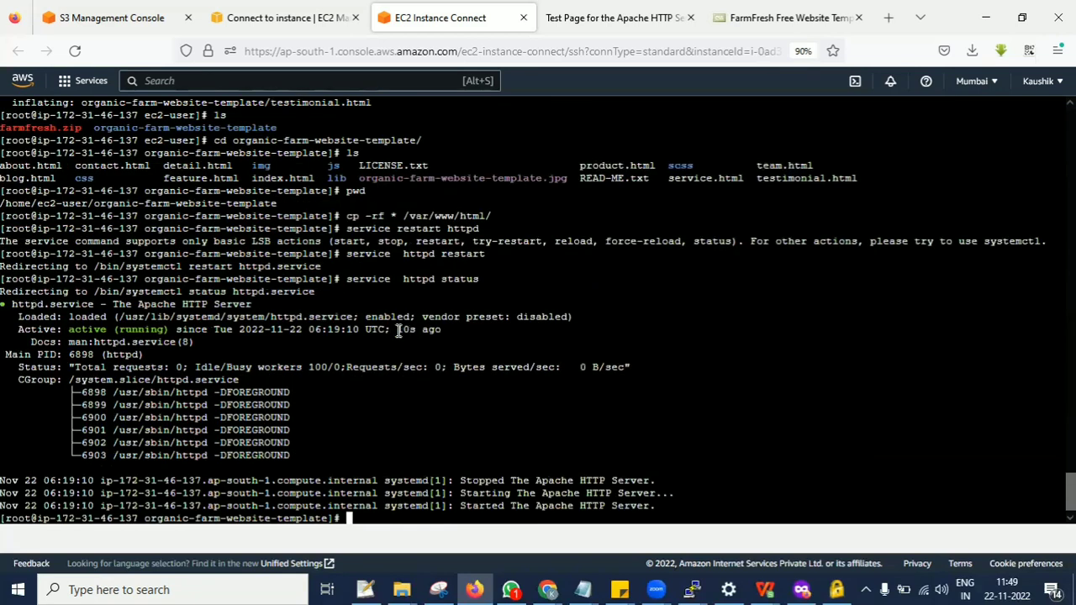
pyautogui.moveTo(399, 331); pyautogui.dragTo(441, 330)
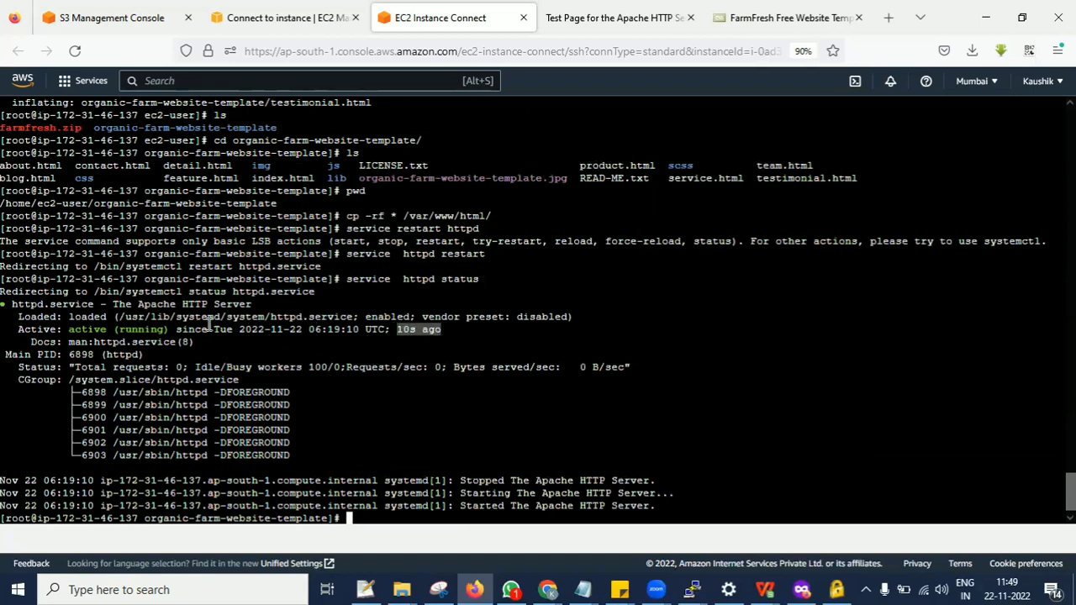
pyautogui.moveTo(171, 328); pyautogui.dragTo(479, 341)
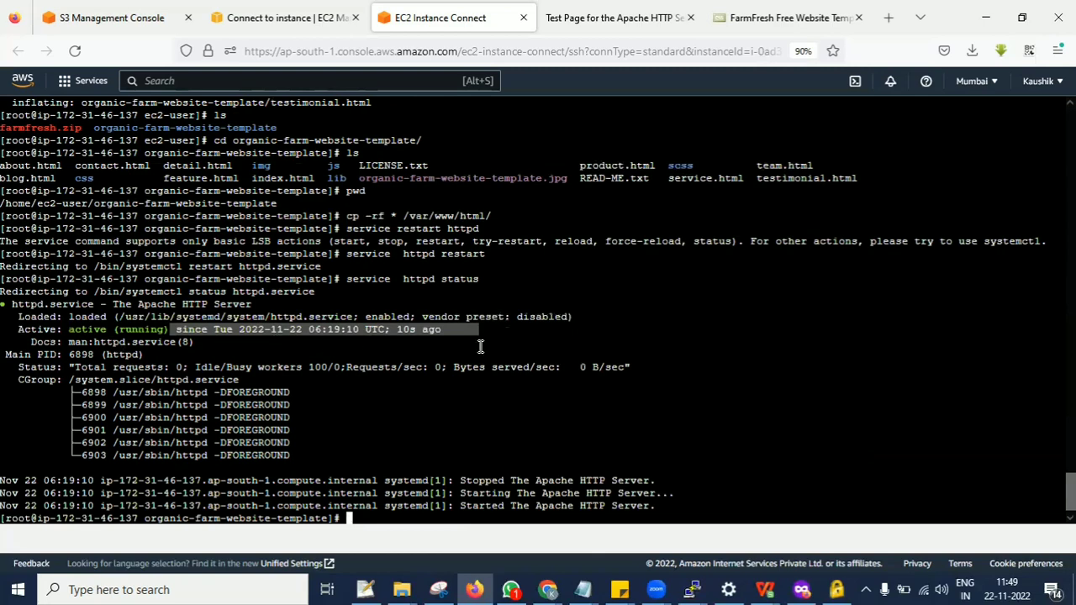
# Reload the instance's web page in the browser and look through the deployed FarmFresh home page down to its services.
pyautogui.click(599, 22)
pyautogui.click(76, 49)
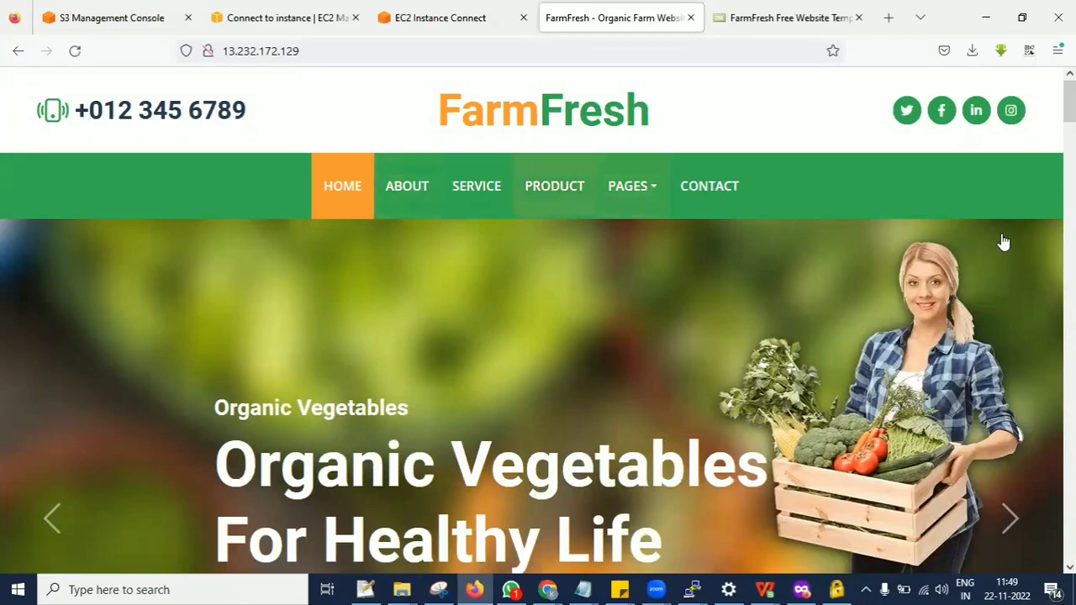
pyautogui.scroll(-5, 538, 320)
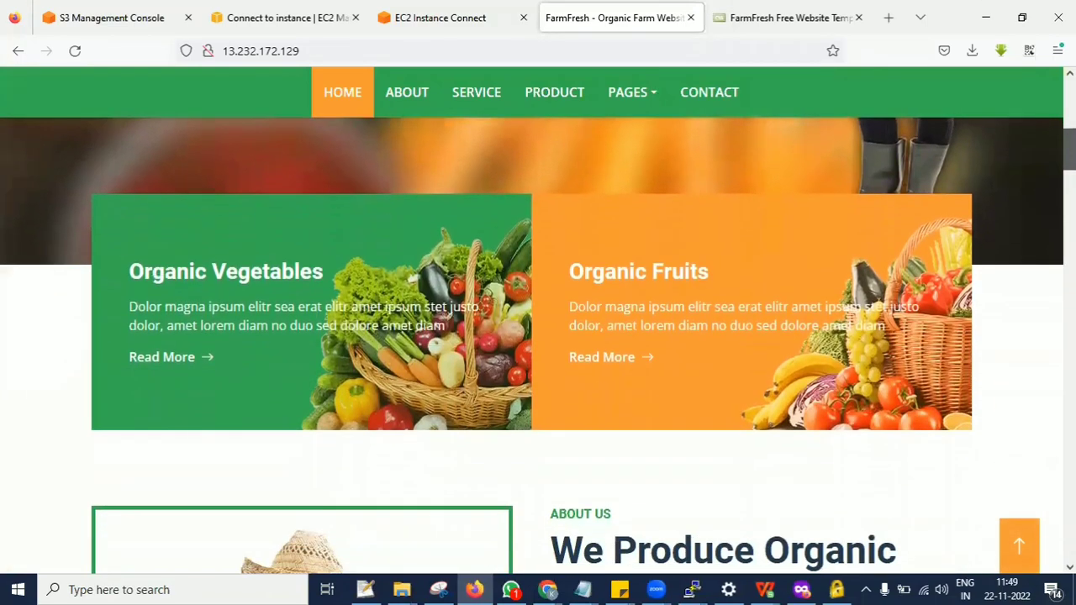
pyautogui.scroll(-2, 538, 336)
pyautogui.scroll(-4, 538, 336)
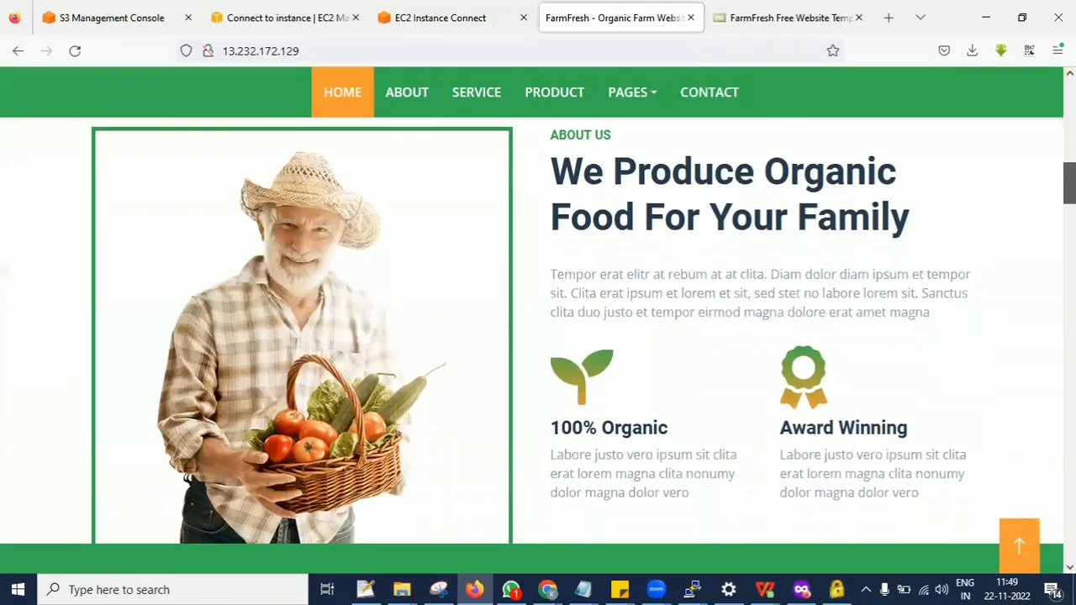
pyautogui.scroll(-2, 538, 336)
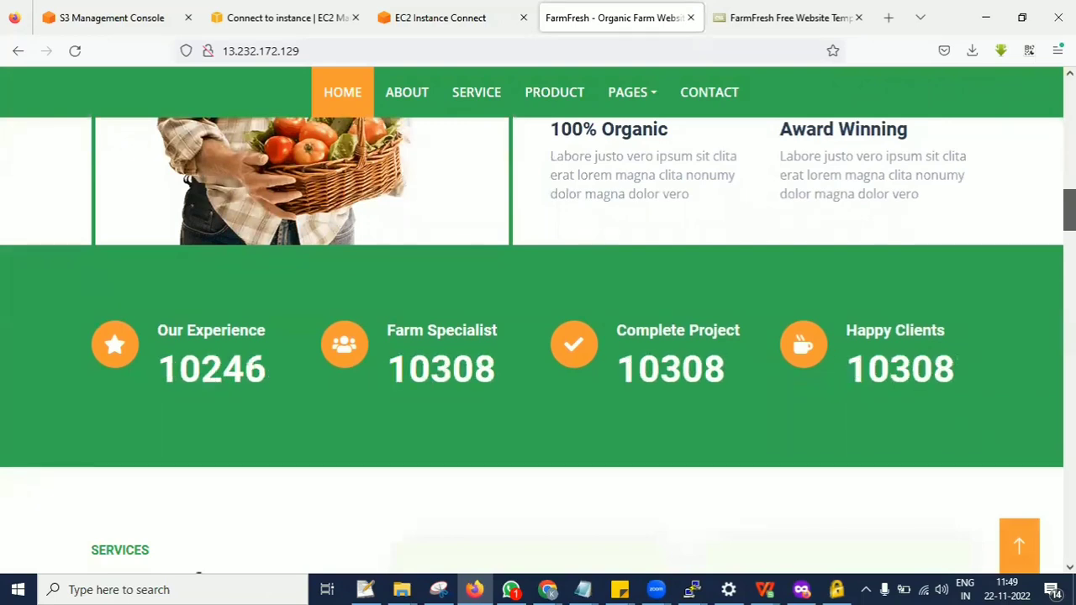
pyautogui.scroll(-3, 538, 337)
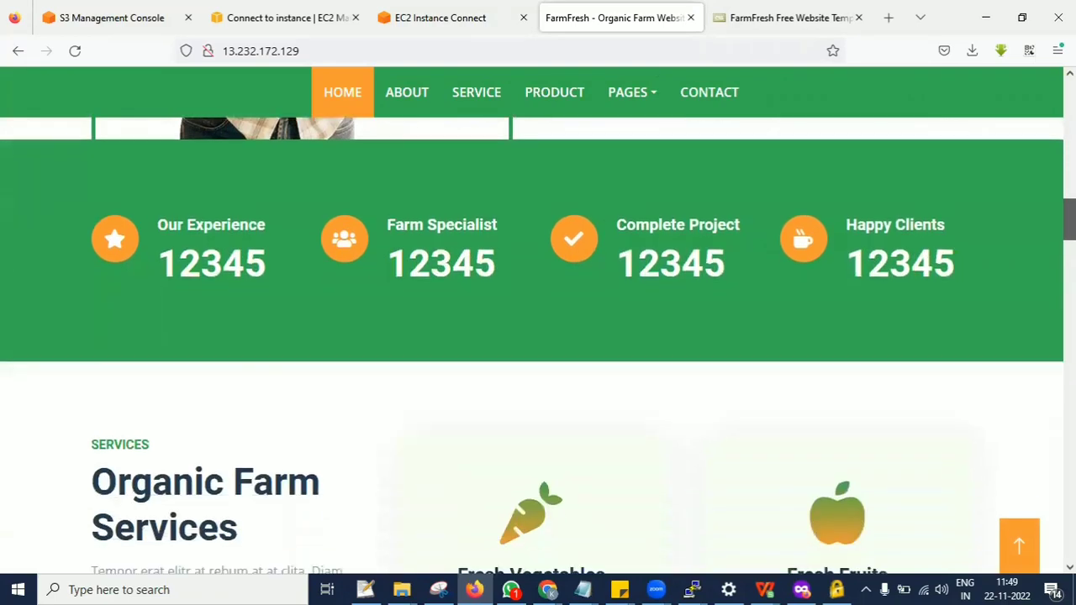
pyautogui.scroll(-8, 538, 336)
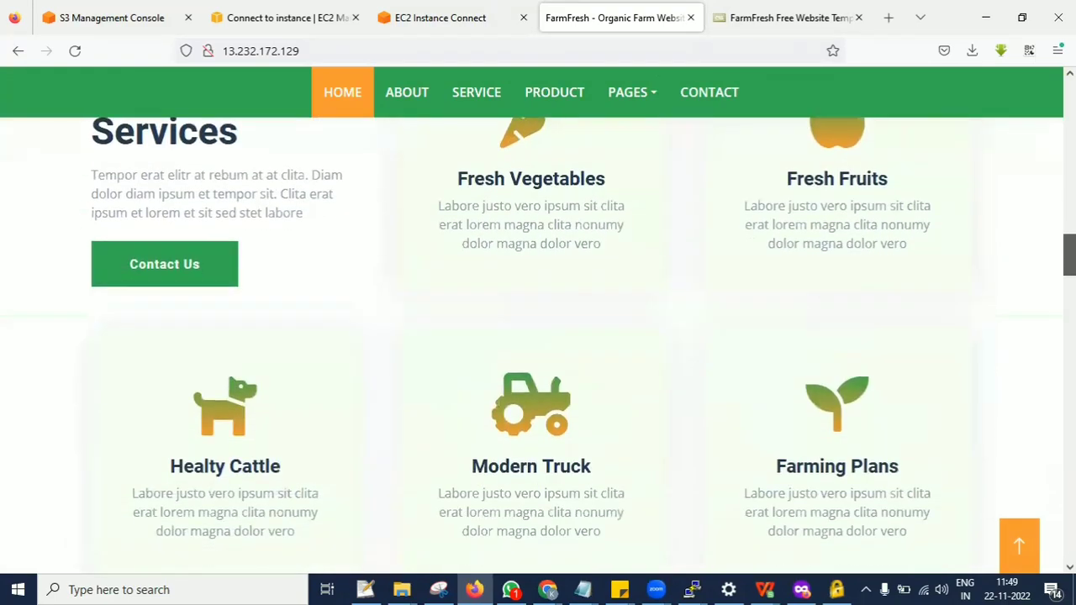
# Look through the rest of the FarmFresh home page down to the footer and back up to the organic products banners.
pyautogui.scroll(-7, 538, 336)
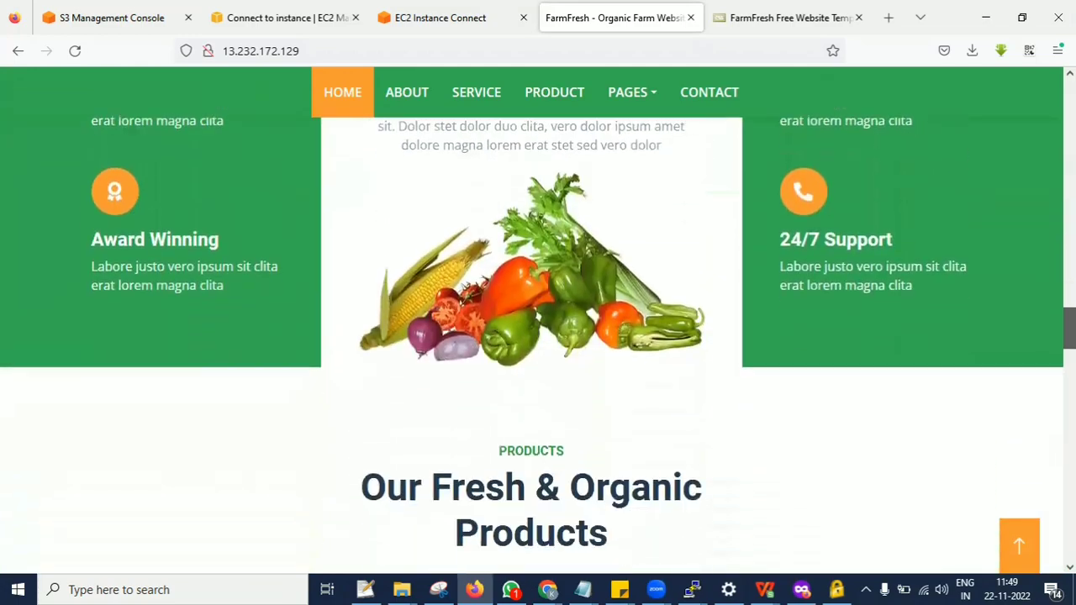
pyautogui.scroll(-10, 538, 336)
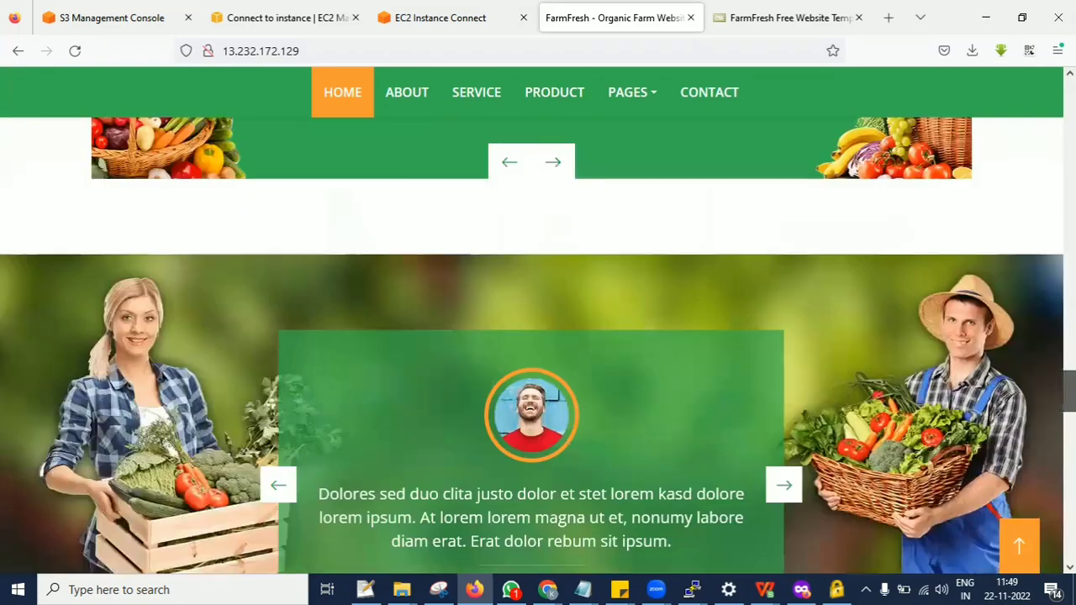
pyautogui.scroll(-8, 538, 336)
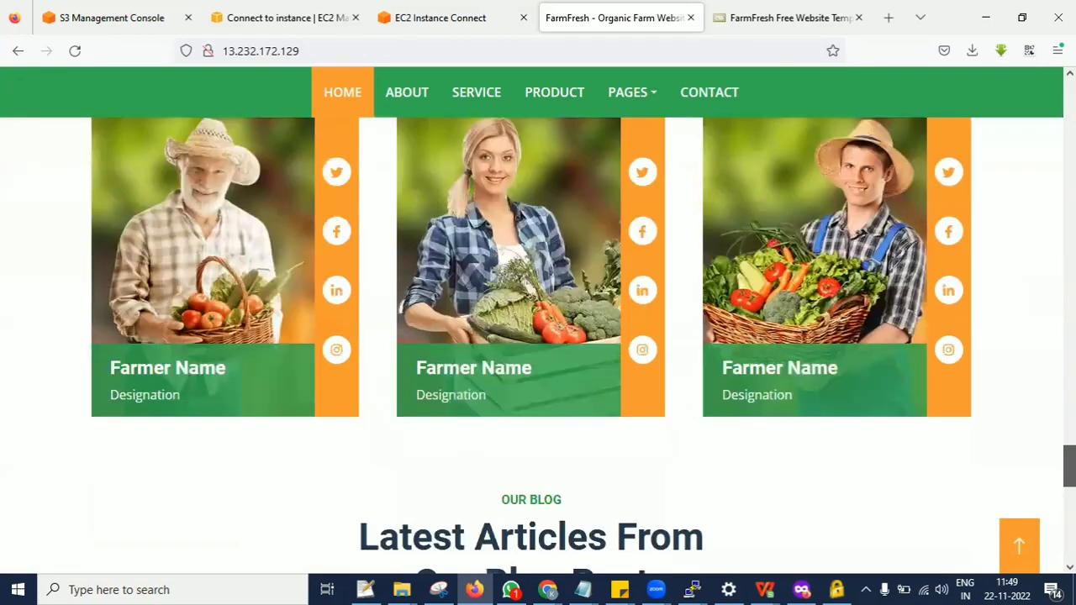
pyautogui.scroll(-3, 538, 336)
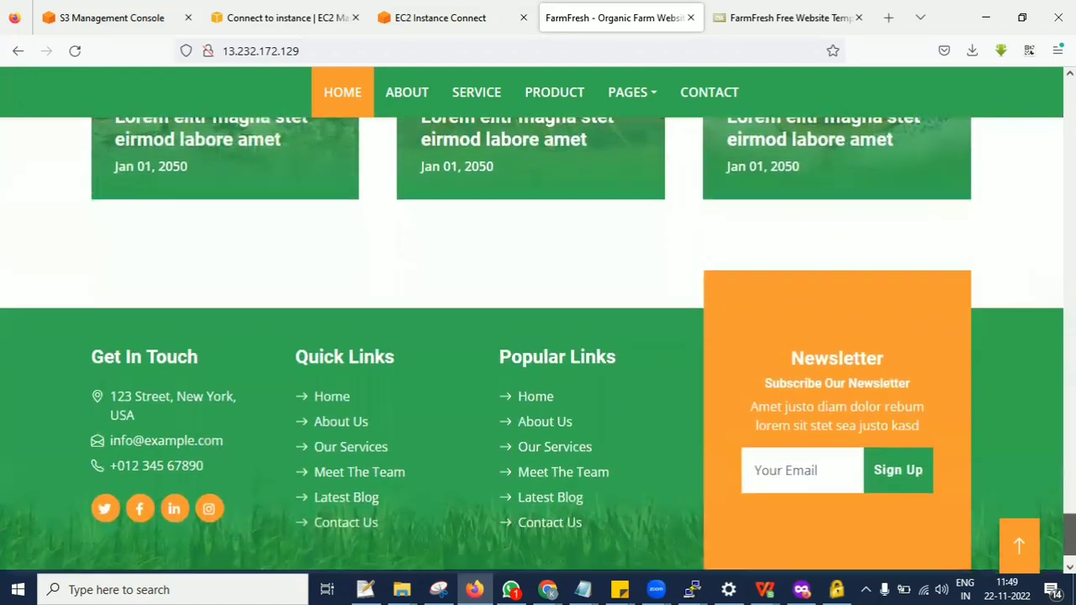
pyautogui.scroll(10, 538, 337)
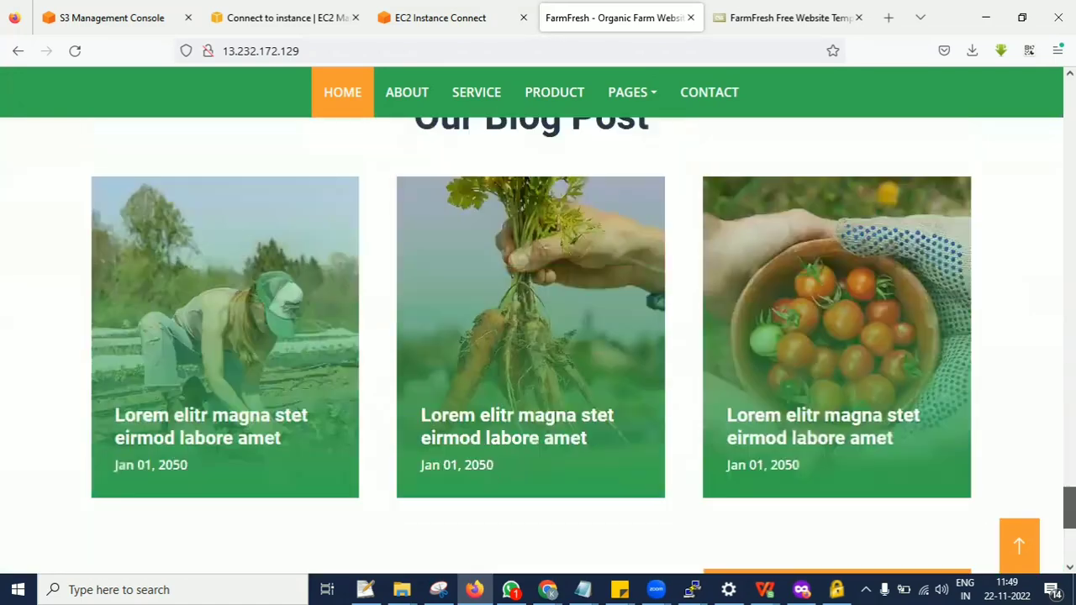
pyautogui.scroll(8, 1002, 260)
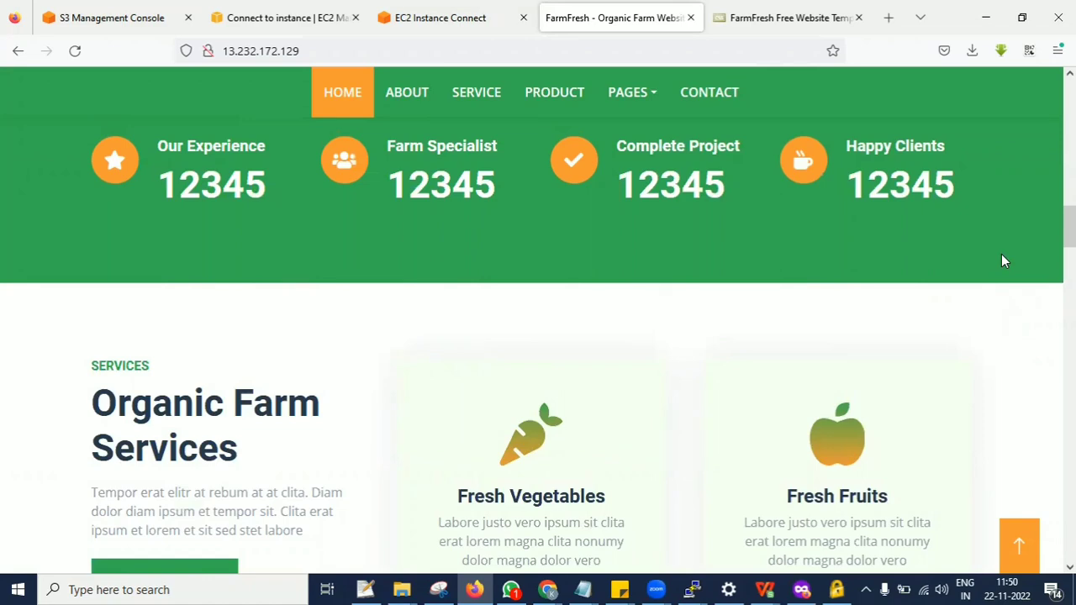
pyautogui.scroll(10, 538, 336)
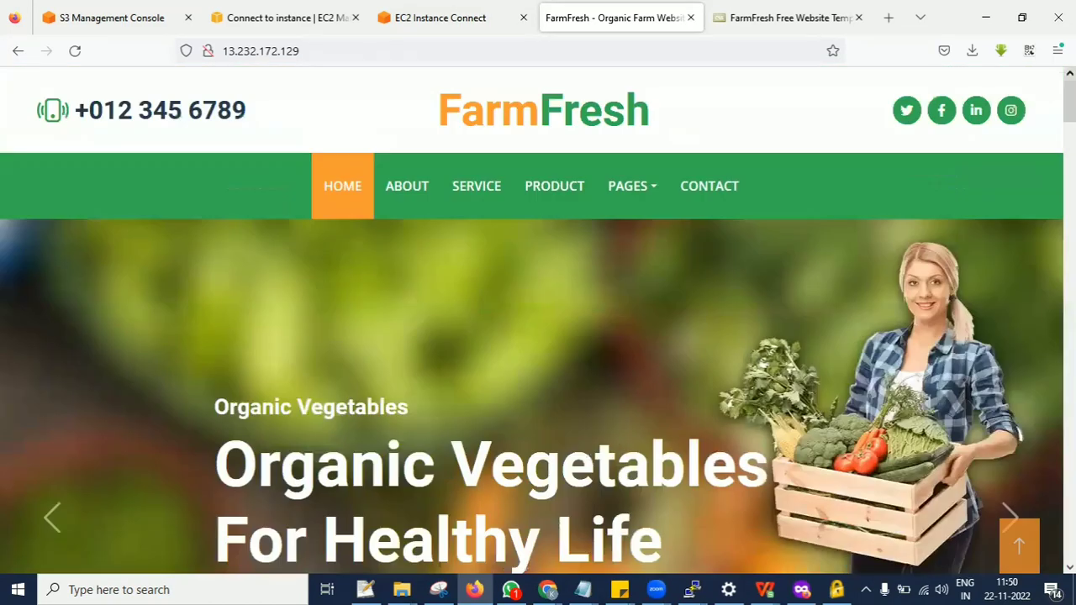
# Return to the EC2 dashboard from the instance connection page and refresh the resources overview.
pyautogui.click(440, 12)
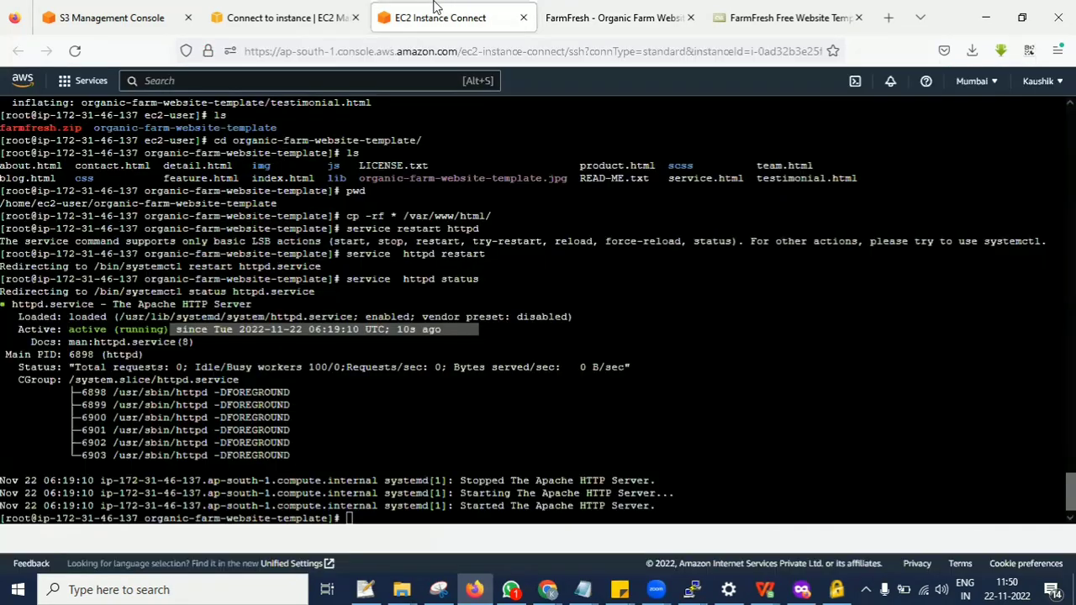
pyautogui.click(304, 9)
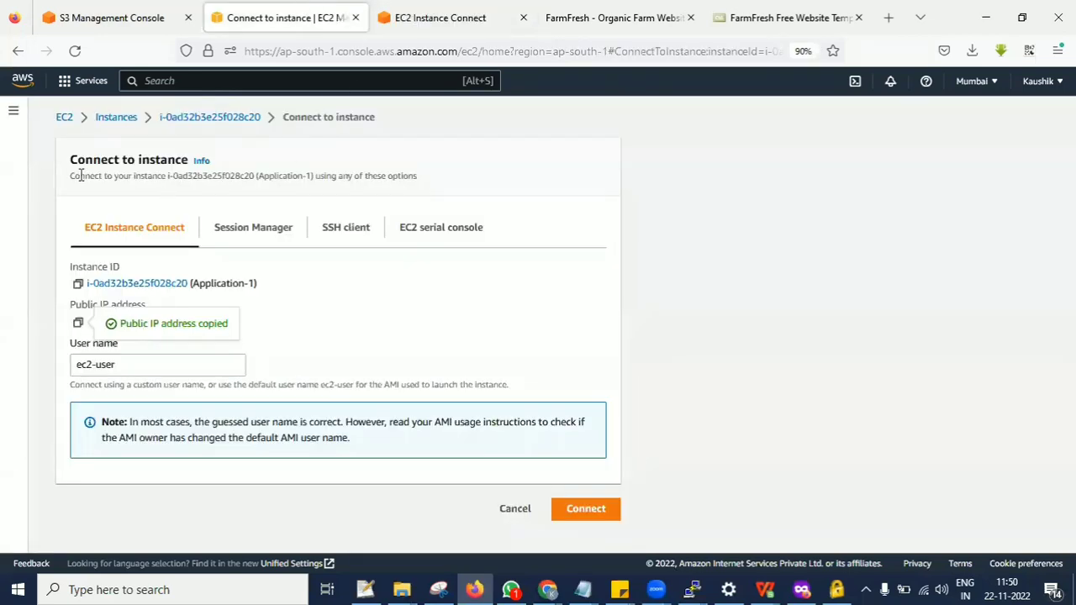
pyautogui.click(72, 120)
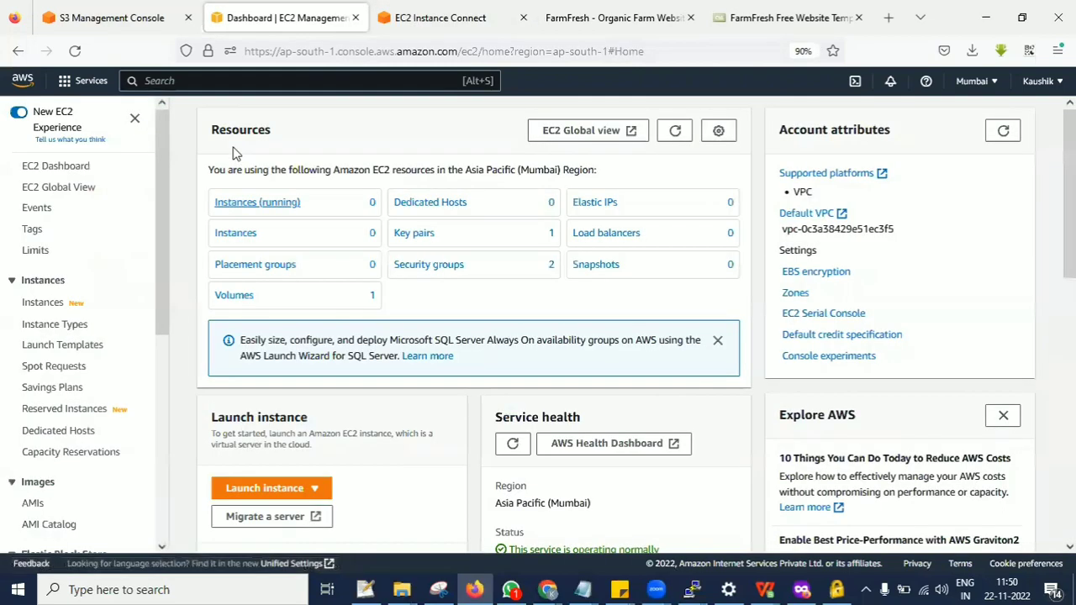
pyautogui.scroll(-1, 164, 274)
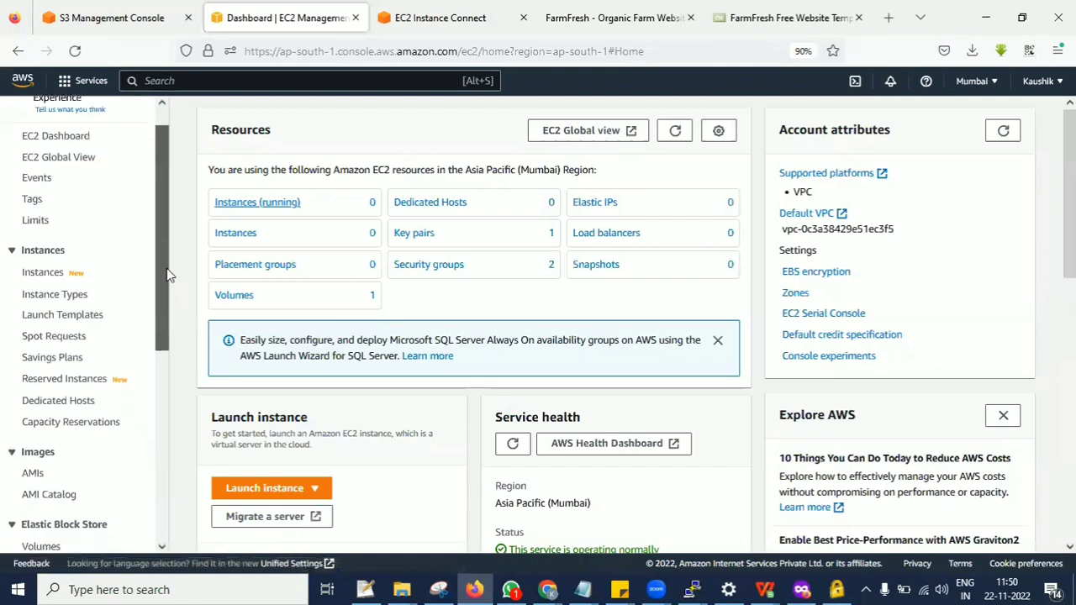
pyautogui.click(677, 134)
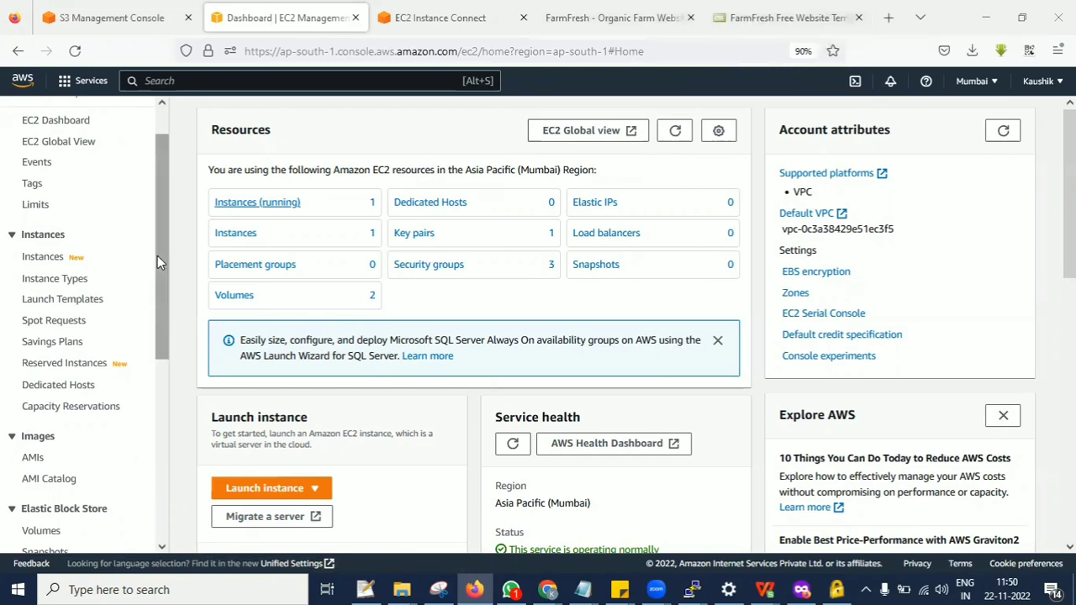
# Open the list of Amazon Machine Images owned by the account and refresh it.
pyautogui.scroll(-3, 162, 265)
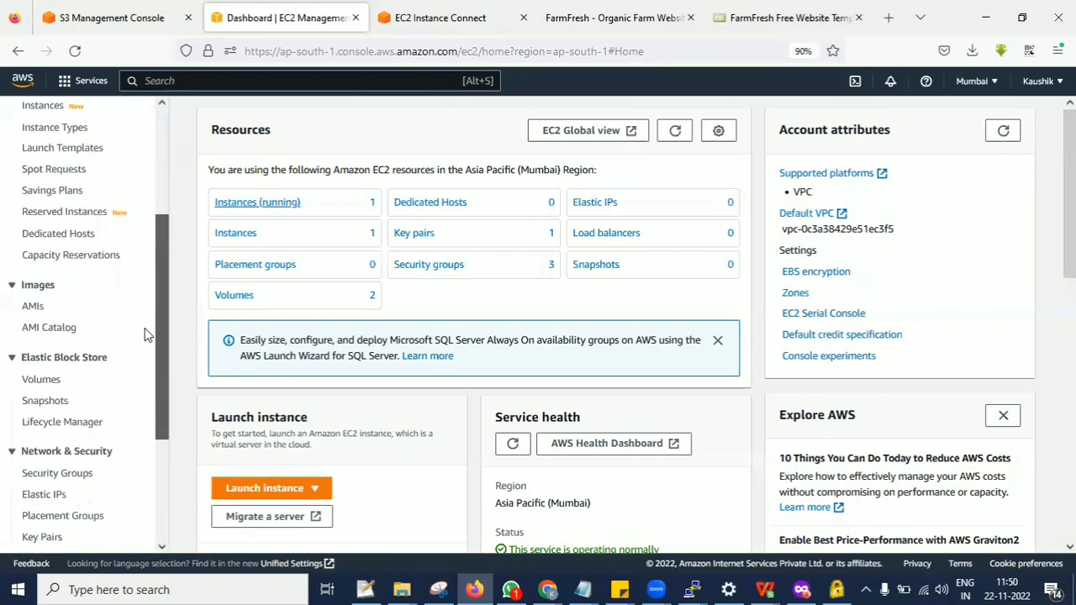
pyautogui.click(31, 307)
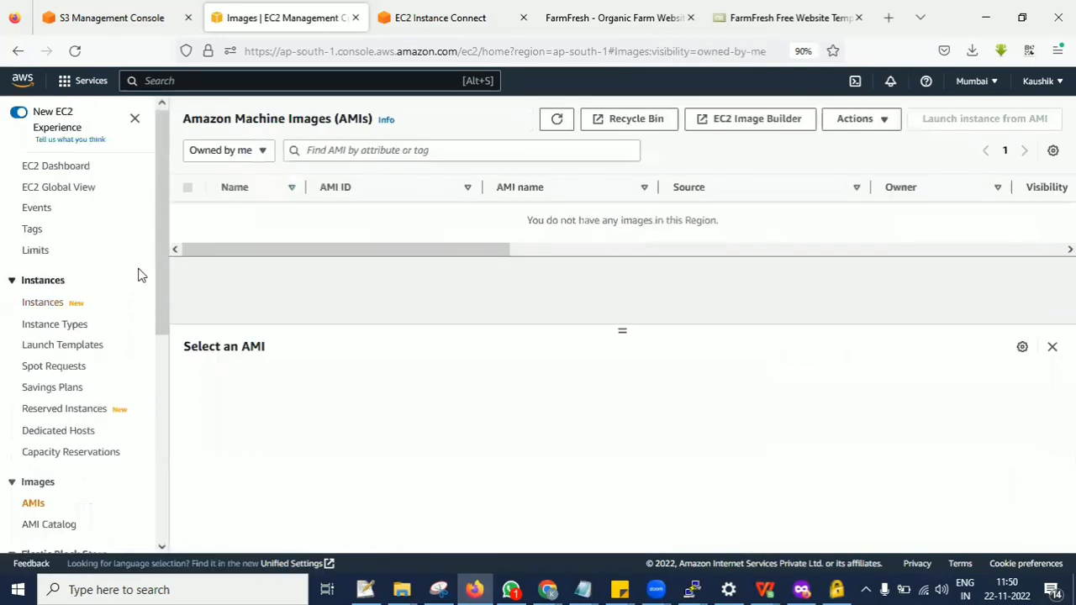
pyautogui.click(557, 123)
pyautogui.click(47, 304)
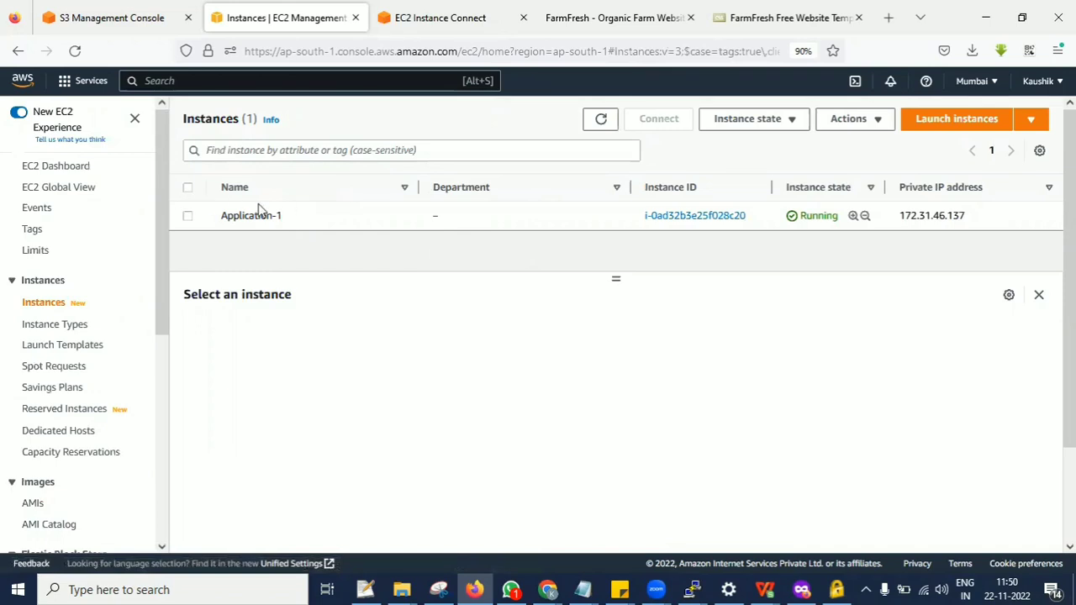
pyautogui.click(187, 216)
pyautogui.click(844, 122)
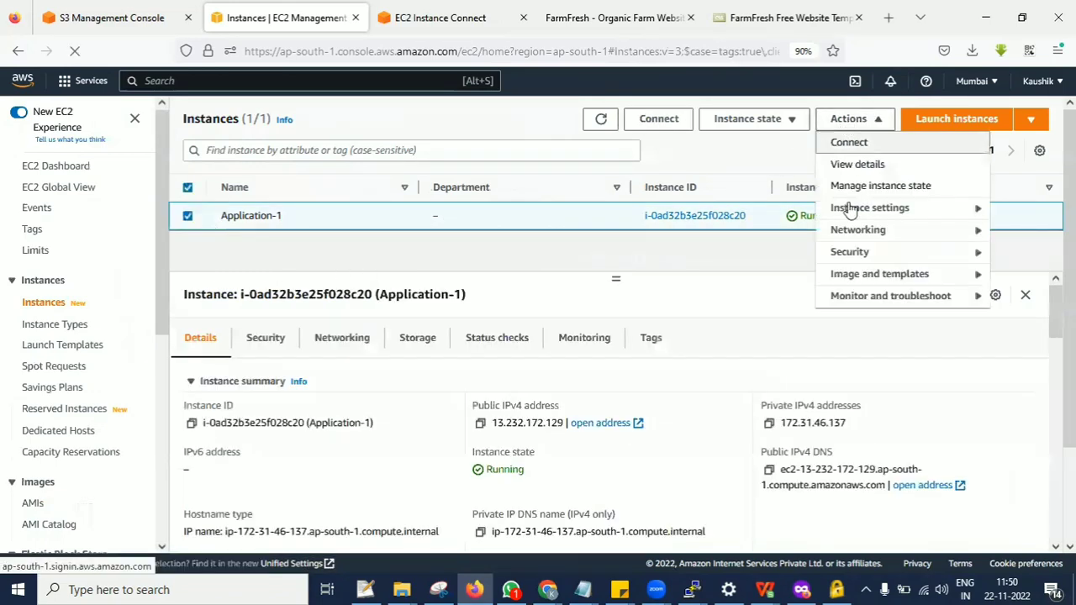
pyautogui.moveTo(846, 273)
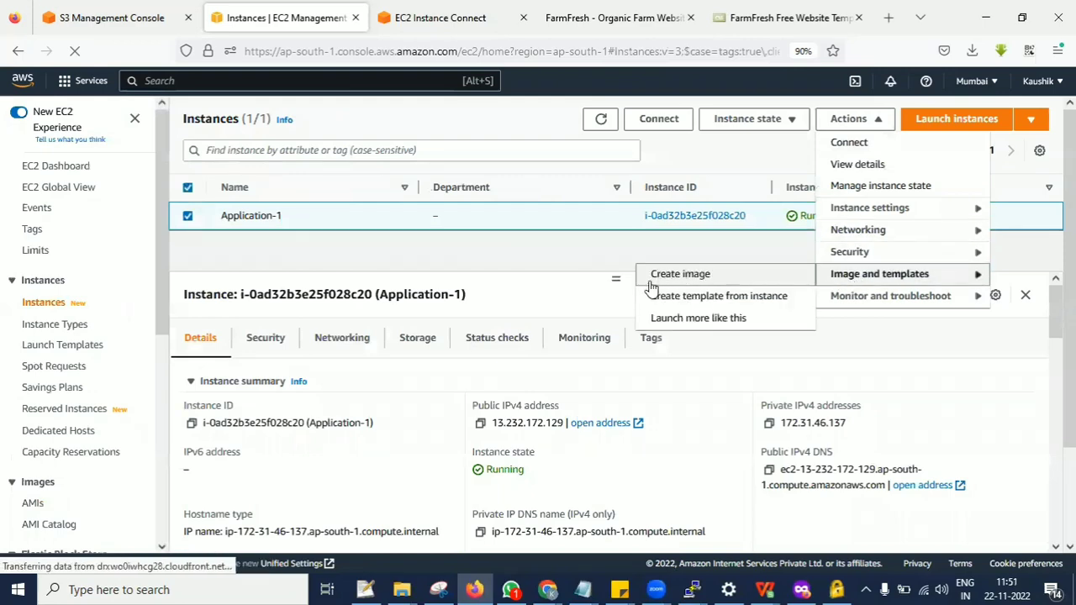
pyautogui.click(689, 277)
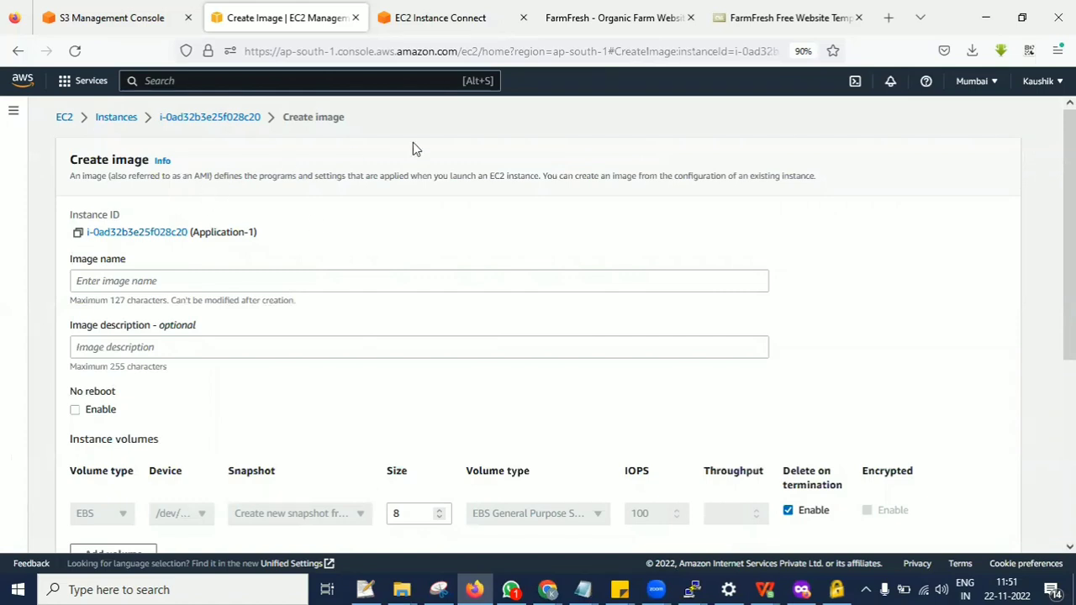
pyautogui.click(137, 284)
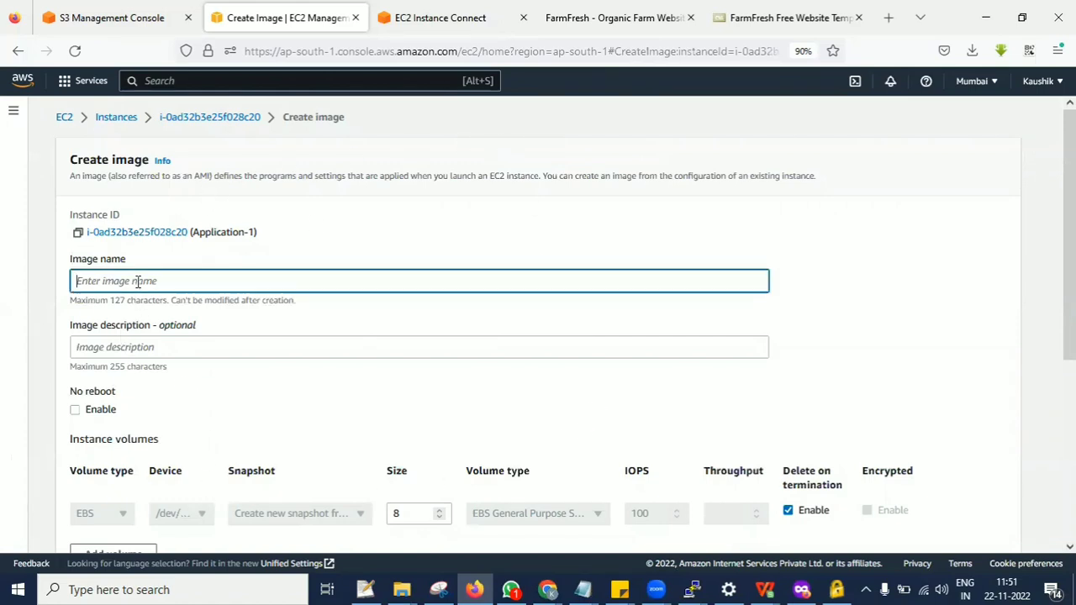
pyautogui.click(75, 409)
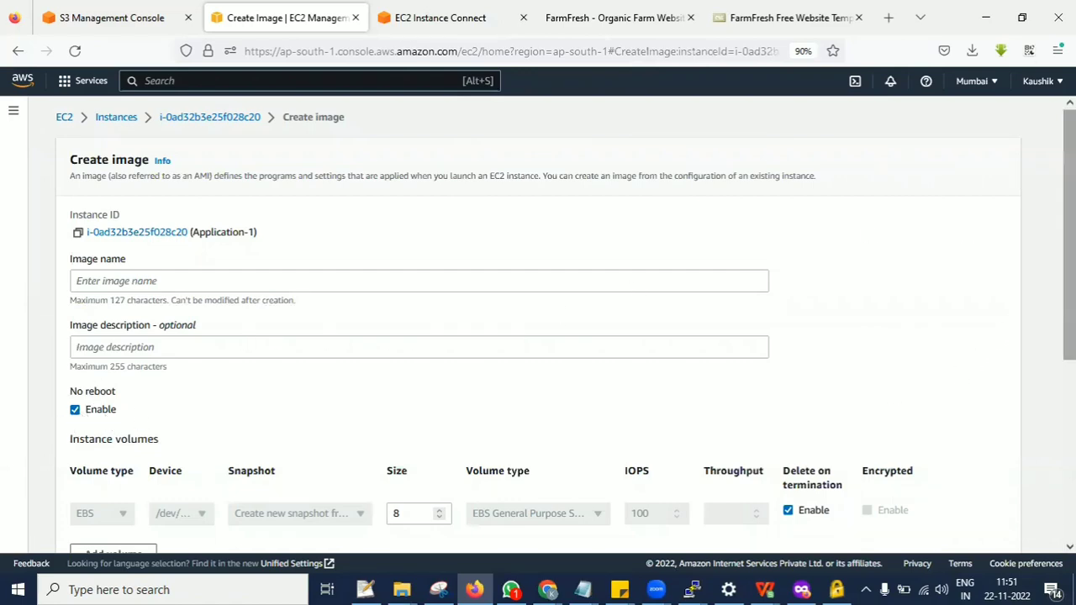
pyautogui.moveTo(1069, 328); pyautogui.dragTo(1069, 510)
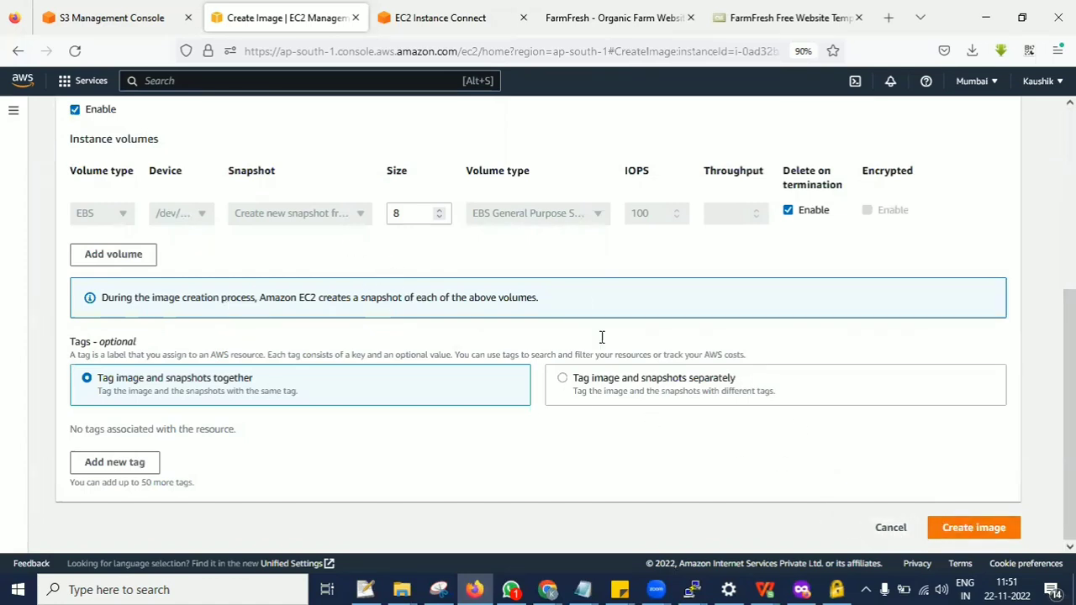
pyautogui.click(891, 527)
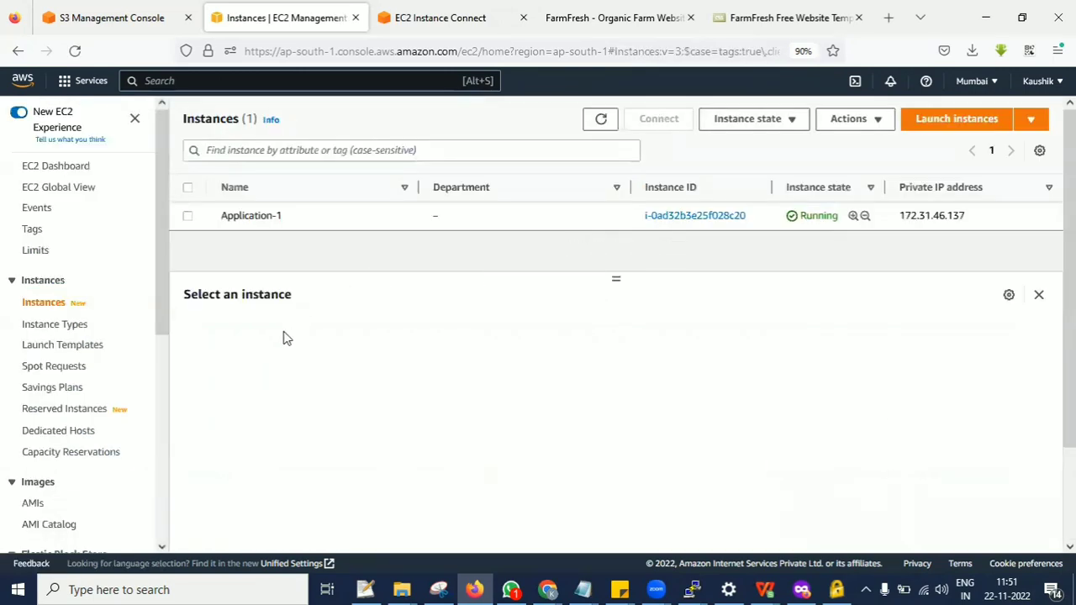
# Check the account's own AMIs and then its Elastic Block Store snapshots.
pyautogui.moveTo(164, 314); pyautogui.dragTo(171, 363)
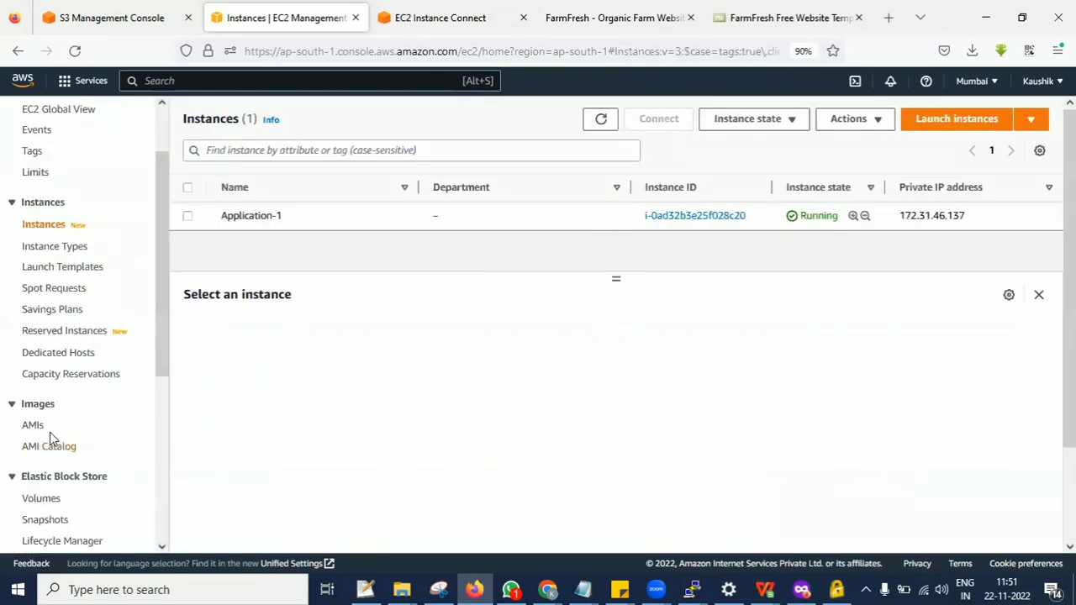
pyautogui.click(26, 427)
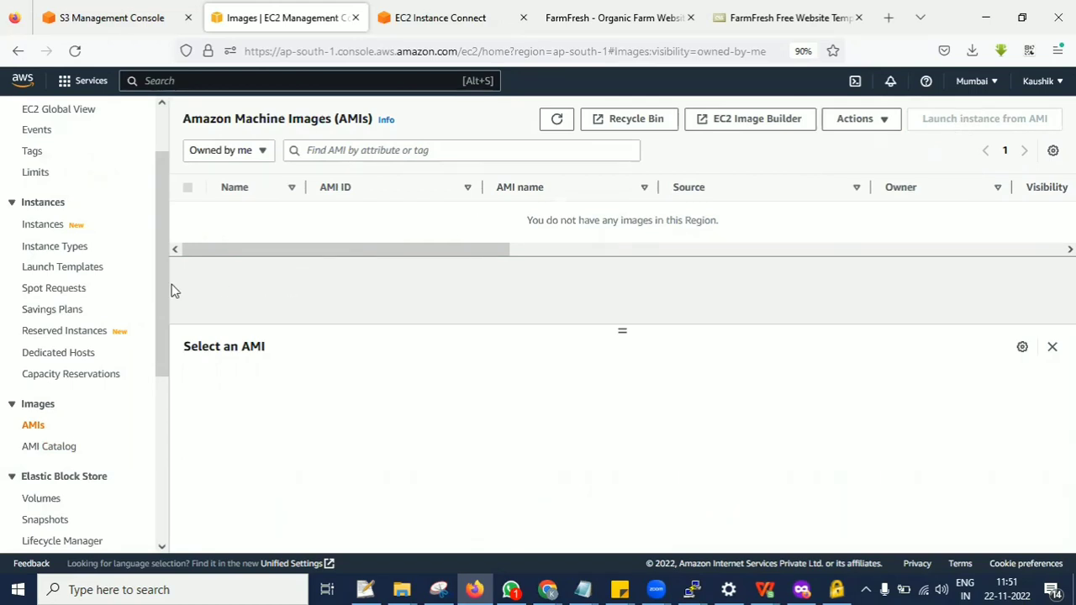
pyautogui.moveTo(159, 265); pyautogui.dragTo(159, 361)
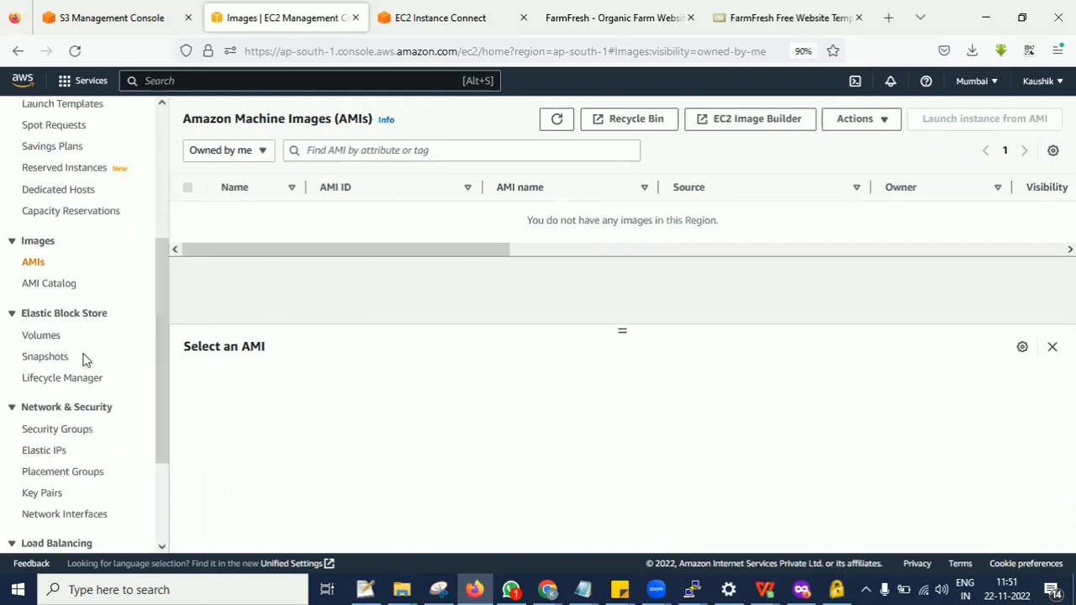
pyautogui.click(46, 358)
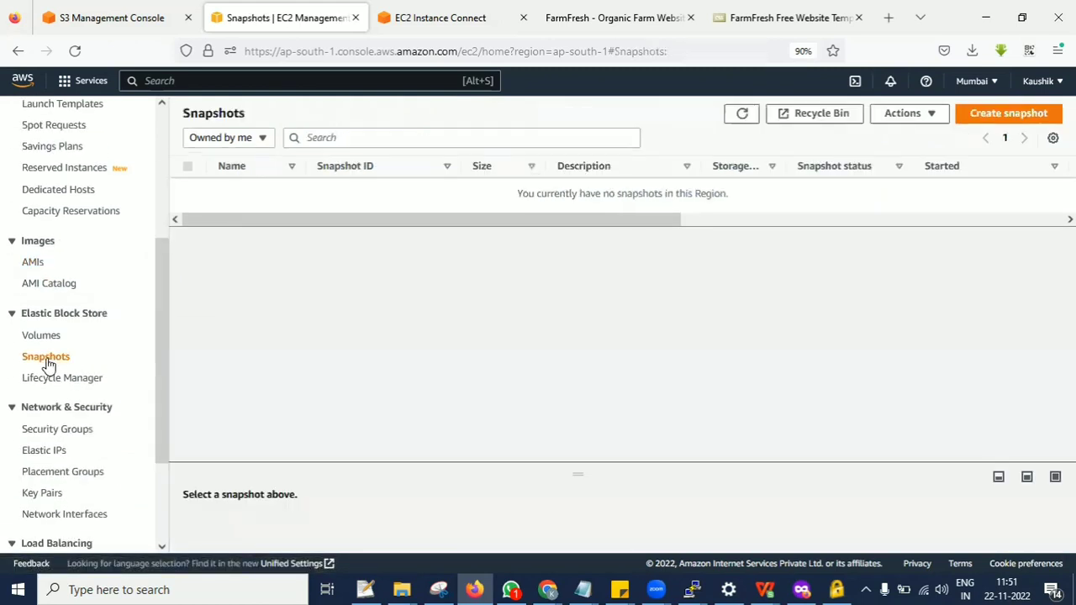
# Open the Elastic Block Store volumes list and refresh it.
pyautogui.moveTo(160, 259); pyautogui.dragTo(163, 258)
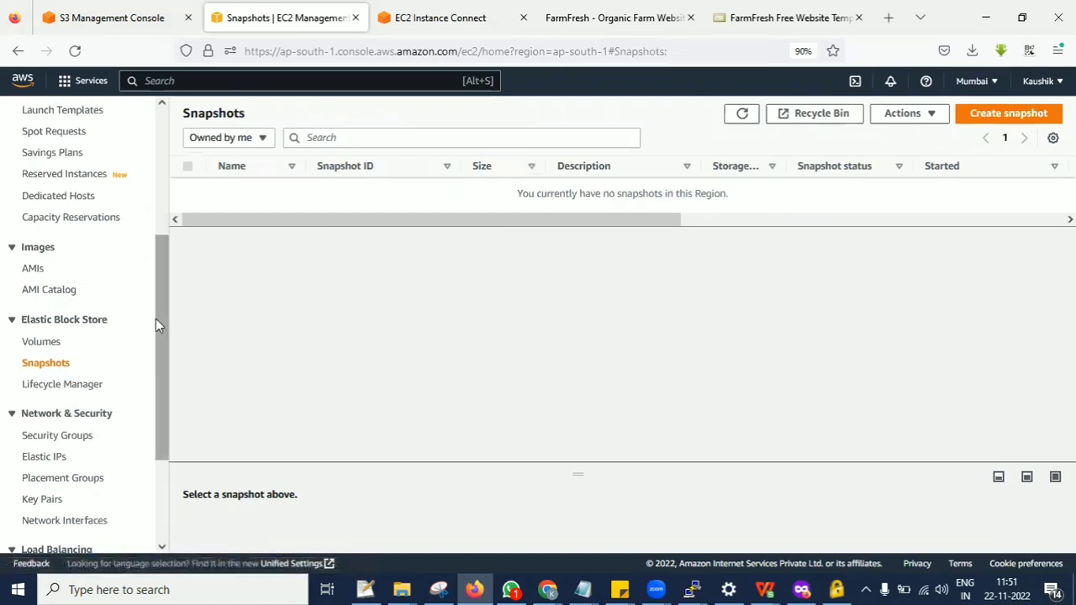
pyautogui.moveTo(160, 320); pyautogui.dragTo(202, 337)
pyautogui.click(43, 321)
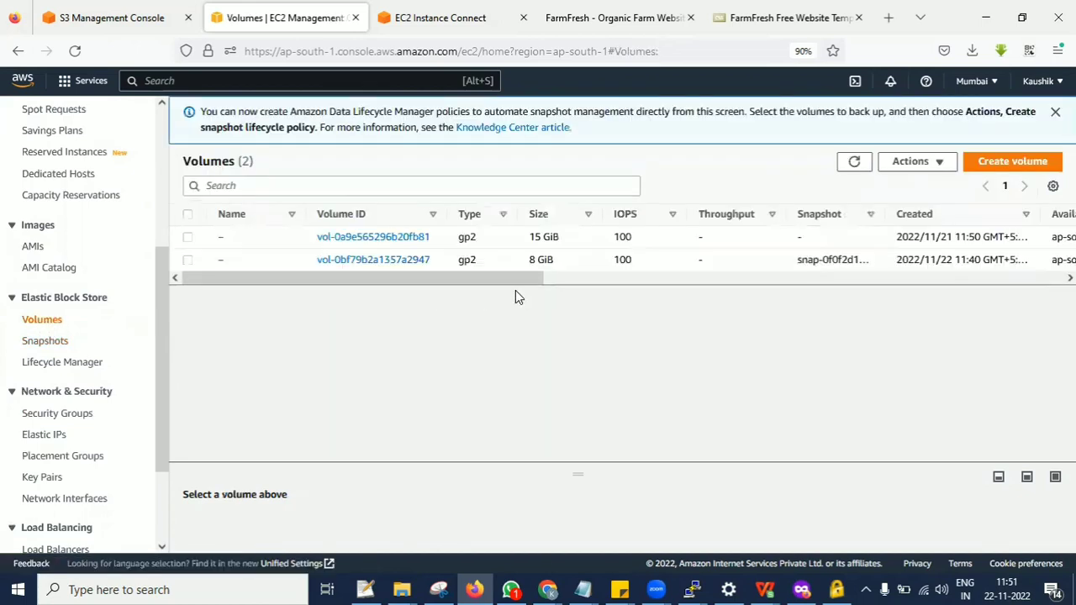
pyautogui.moveTo(487, 289); pyautogui.dragTo(359, 302)
pyautogui.click(853, 161)
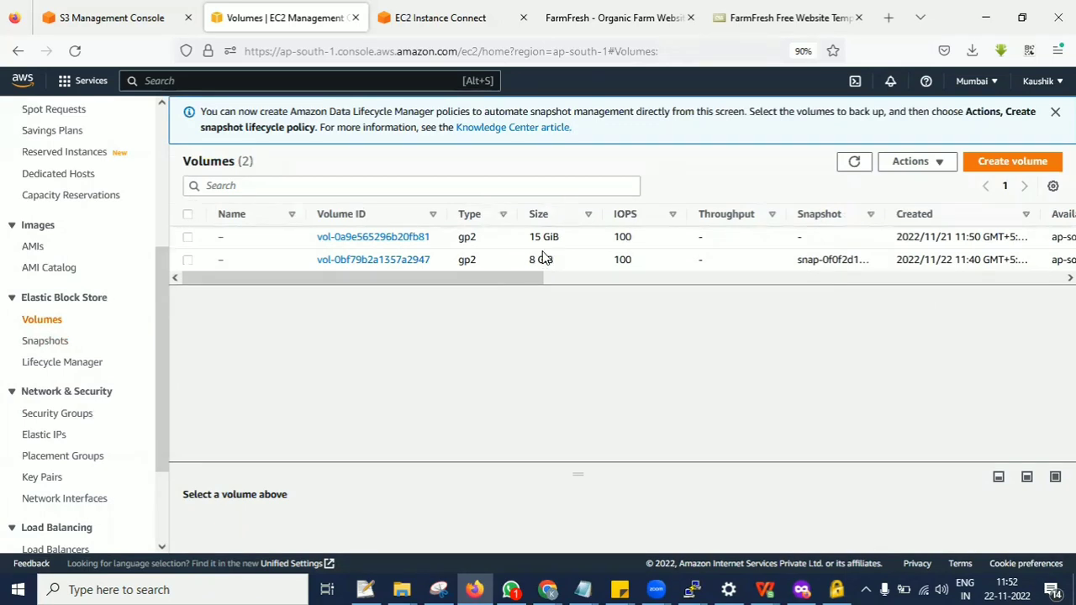
# Create a snapshot of the 8 GiB volume with the description "test".
pyautogui.click(188, 261)
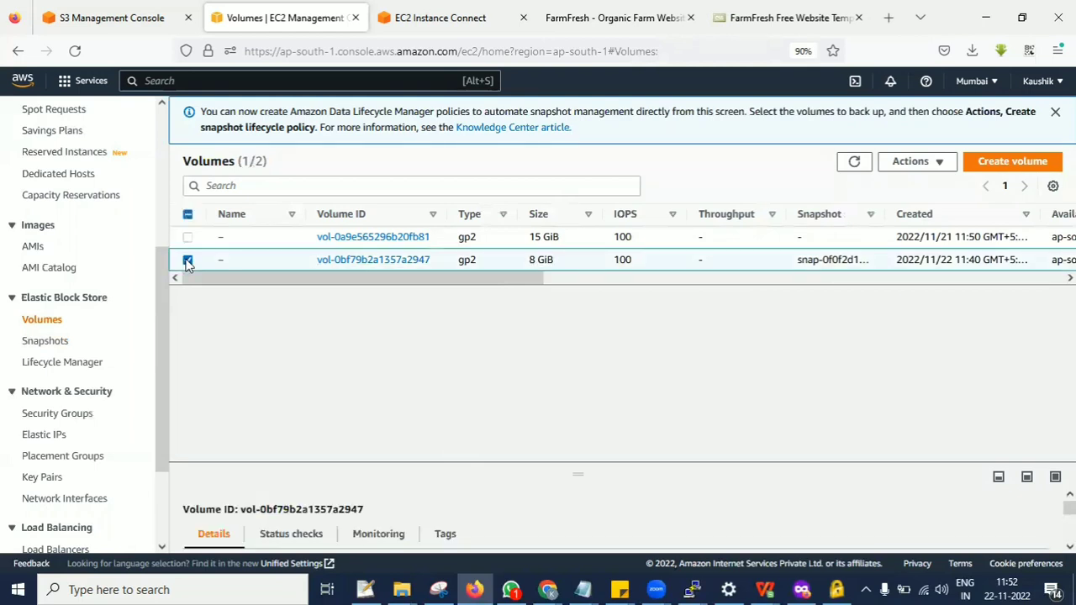
pyautogui.click(914, 161)
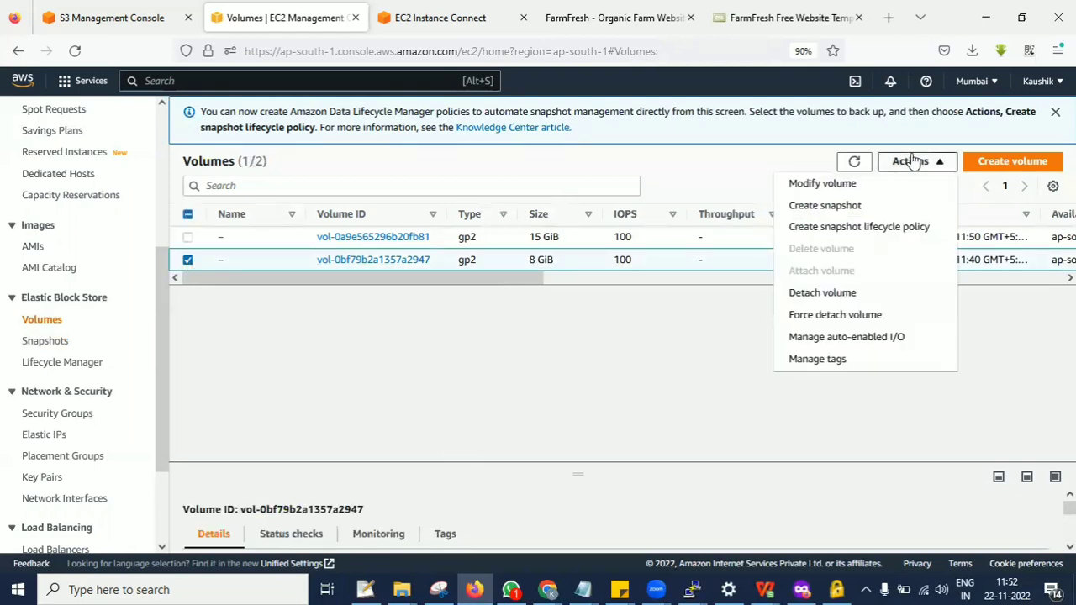
pyautogui.click(815, 209)
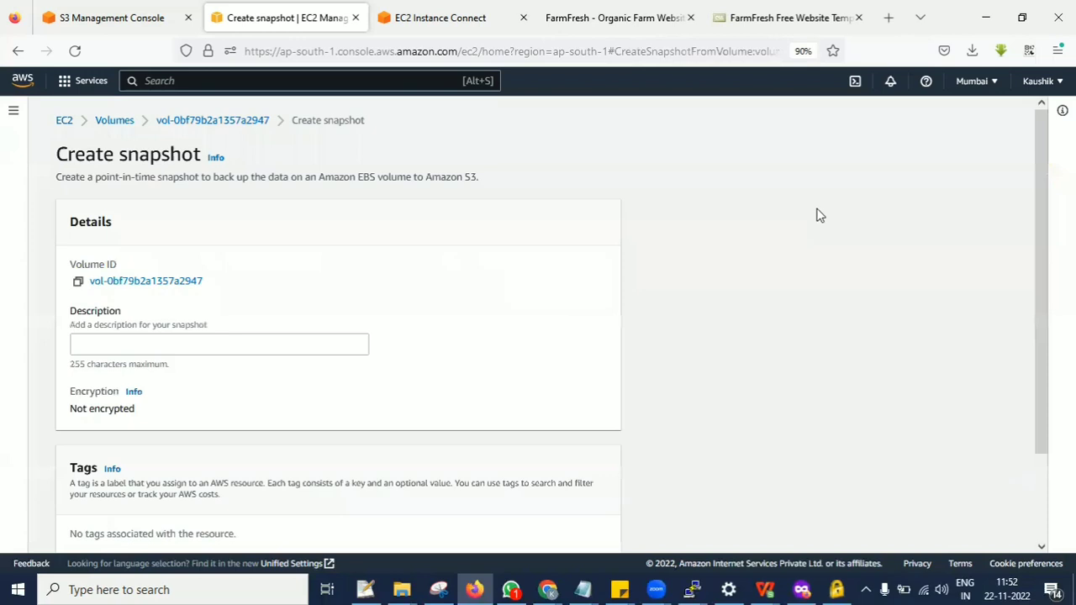
pyautogui.click(205, 340)
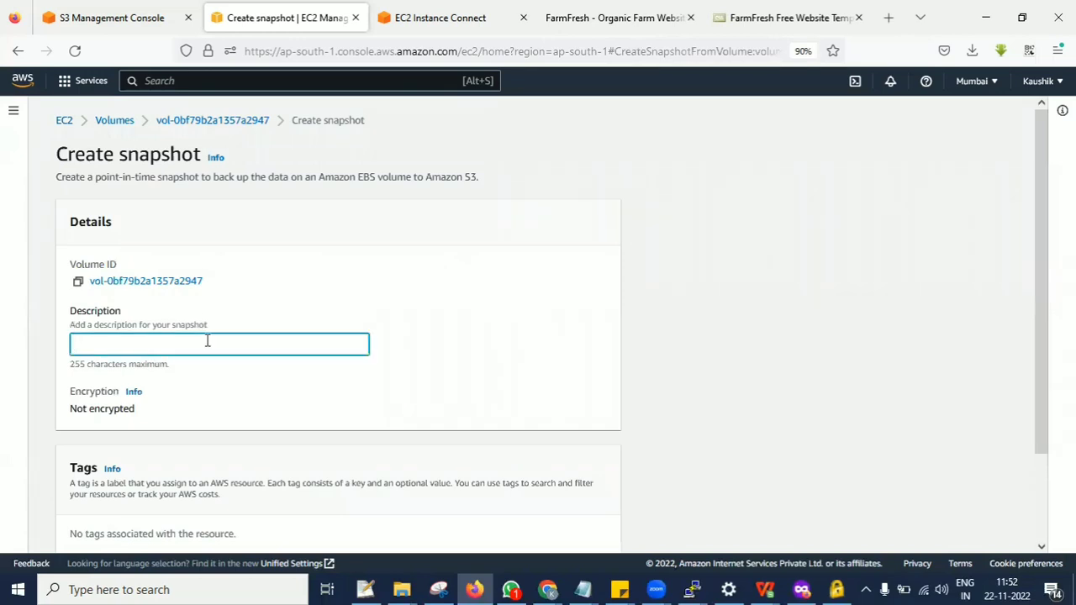
pyautogui.write('test')
pyautogui.scroll(-2, 473, 344)
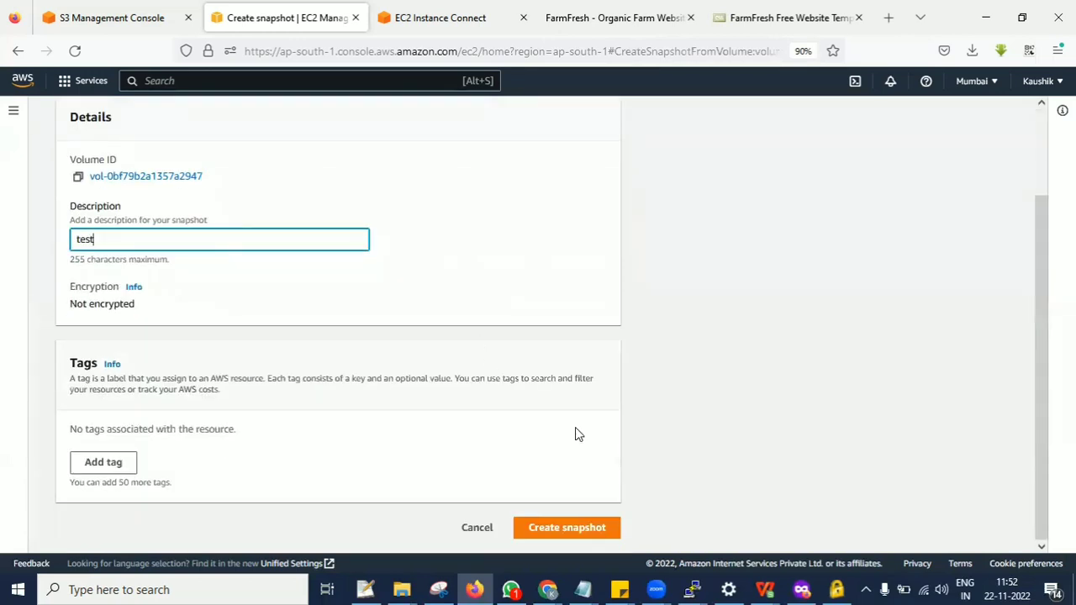
pyautogui.click(560, 530)
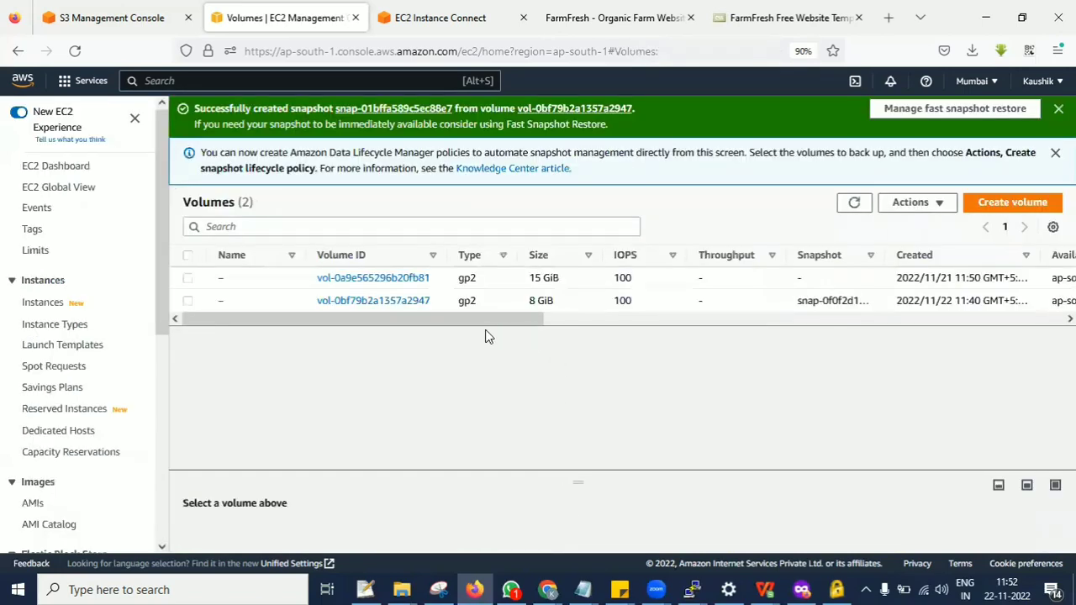
# Refresh the volumes list, and open and refresh the Elastic Block Store snapshots list to check the "test" snapshot.
pyautogui.tripleClick(540, 305)
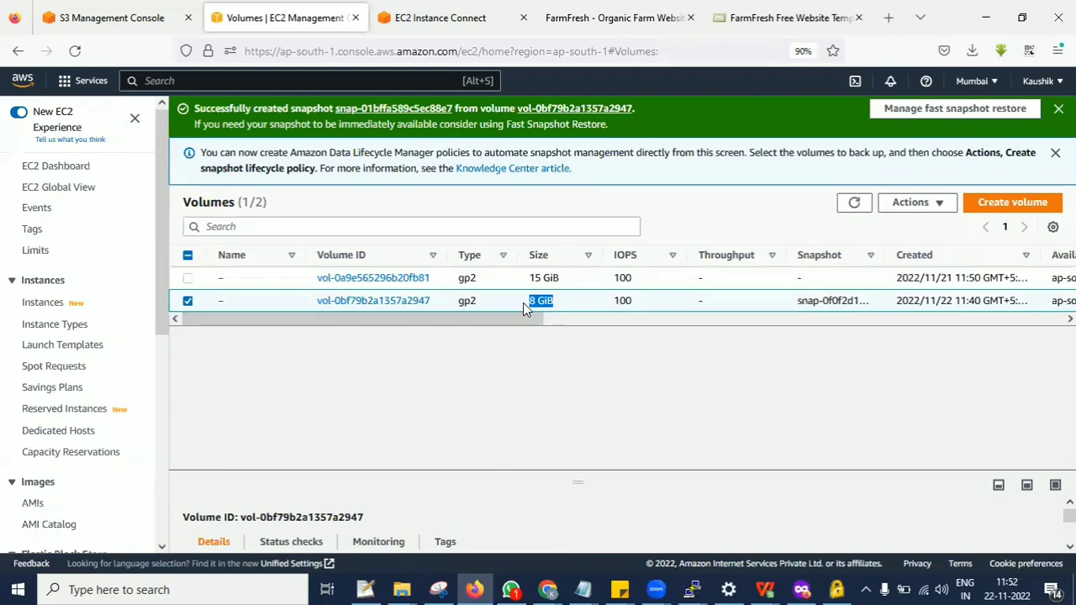
pyautogui.click(854, 203)
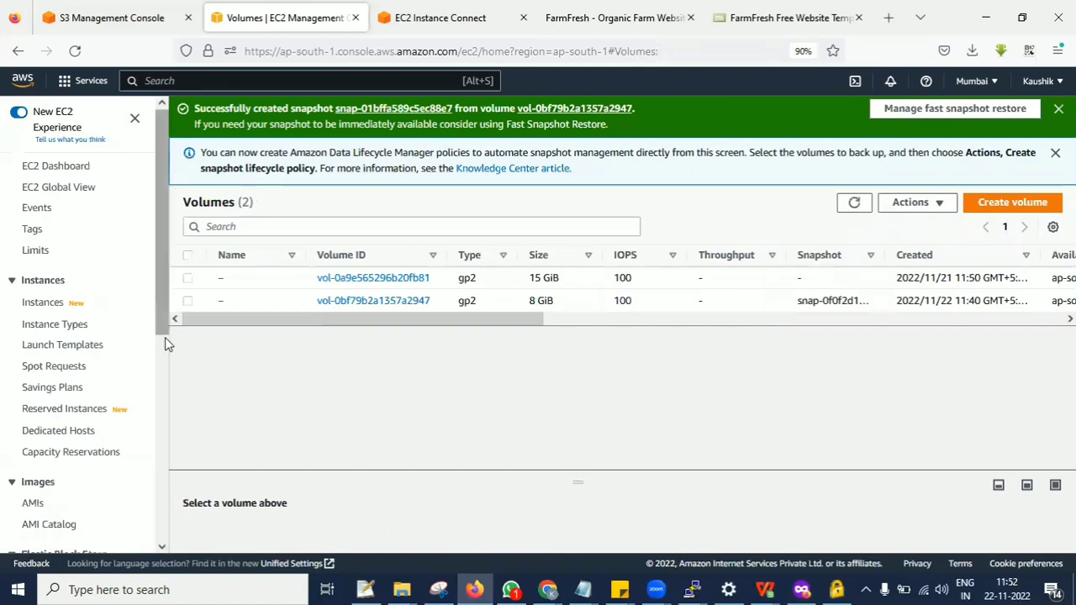
pyautogui.scroll(-3, 84, 337)
pyautogui.click(45, 395)
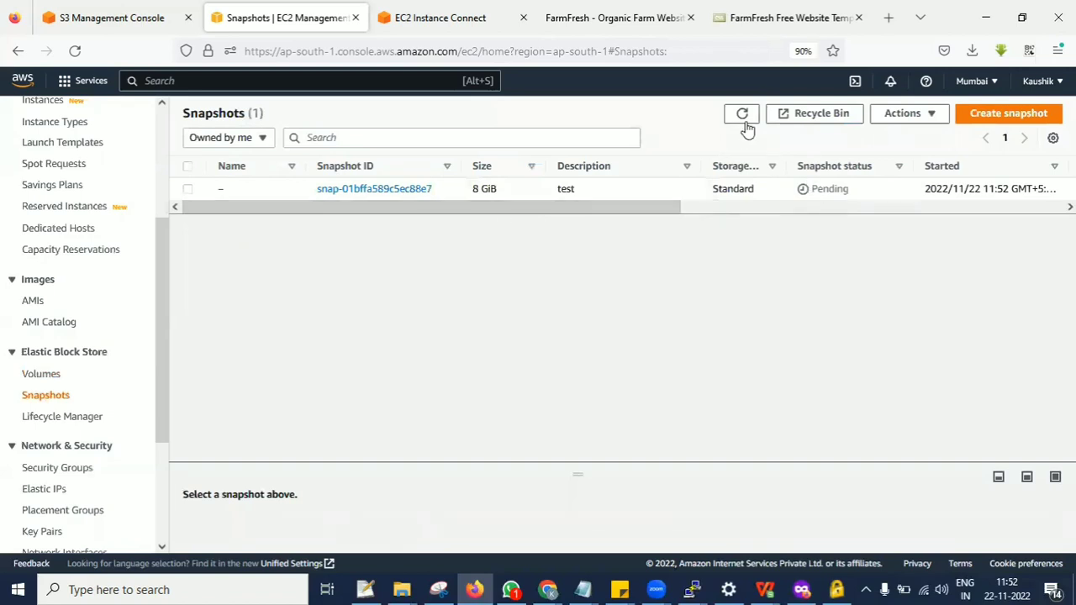
pyautogui.click(743, 118)
# Select the "test" snapshot and examine which actions are available for it.
pyautogui.click(188, 190)
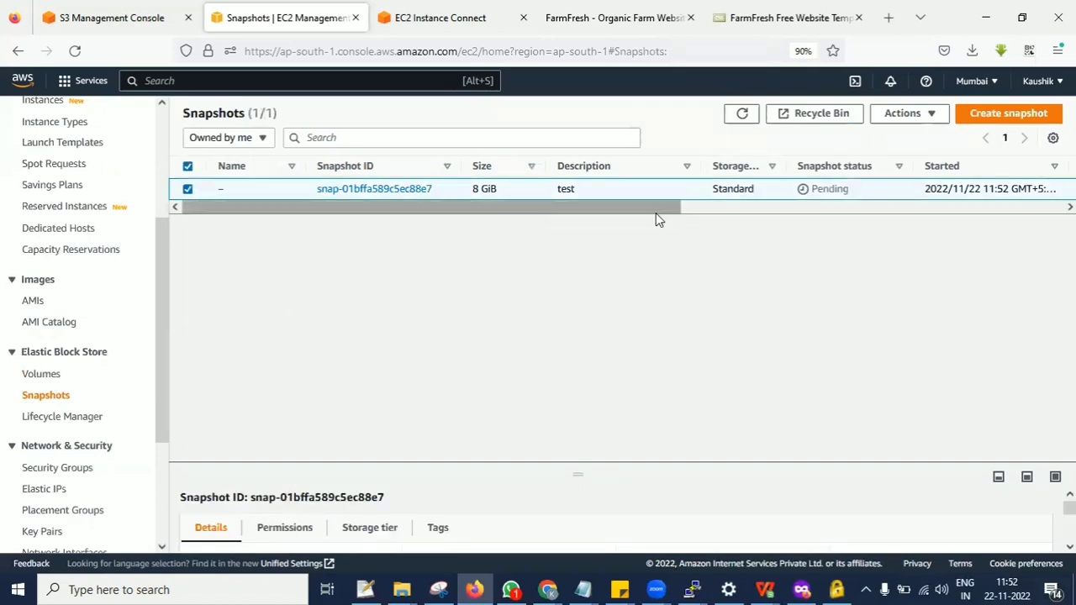
pyautogui.click(921, 122)
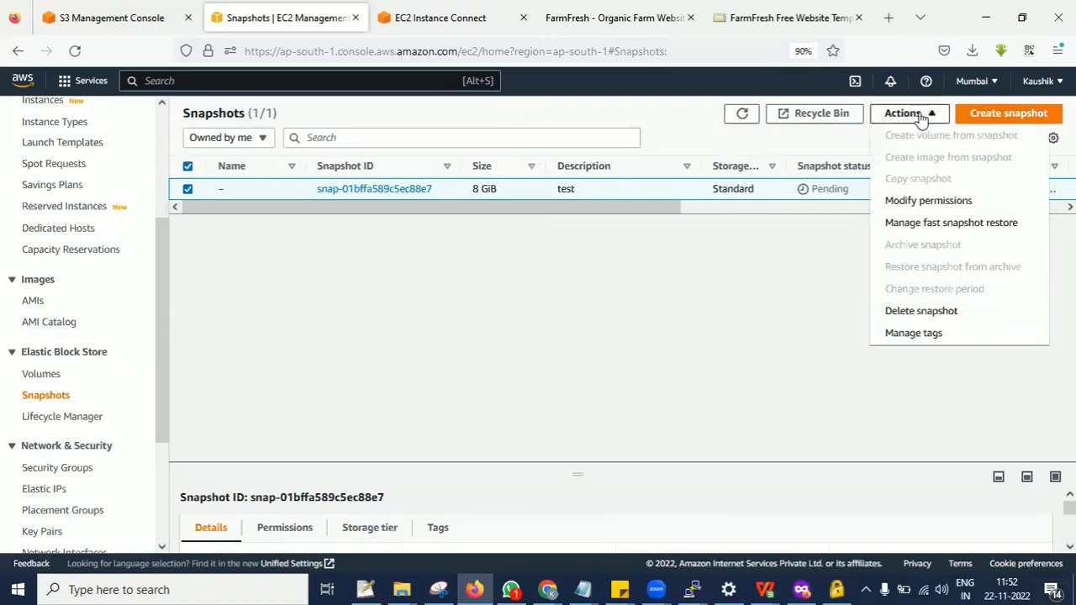
pyautogui.click(781, 278)
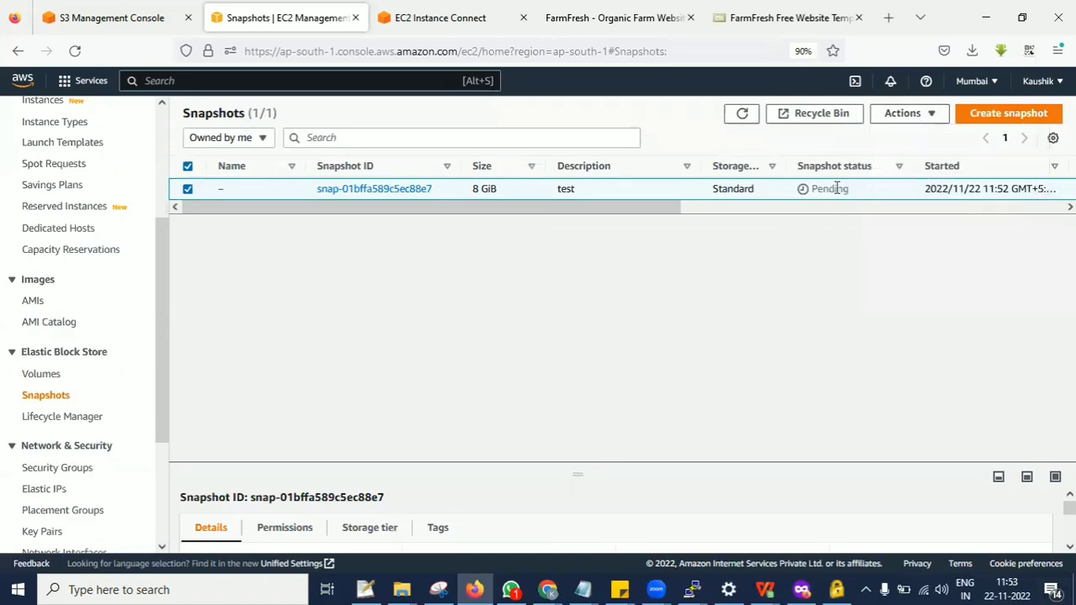
pyautogui.click(933, 122)
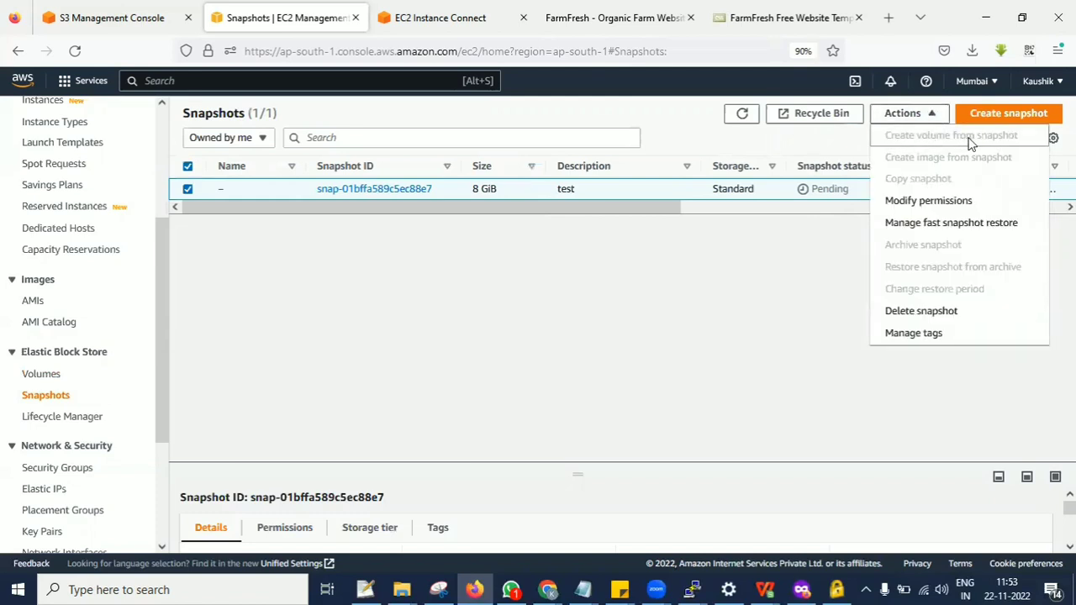
pyautogui.click(774, 280)
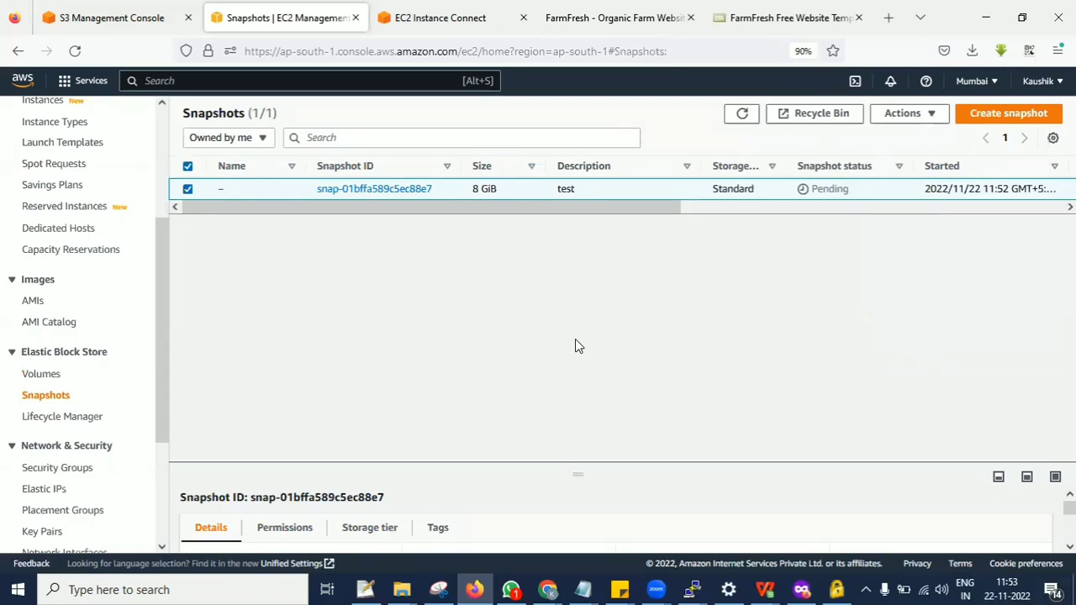
# Refresh the snapshots list and delete the 8 GiB snapshot described as "test".
pyautogui.click(742, 114)
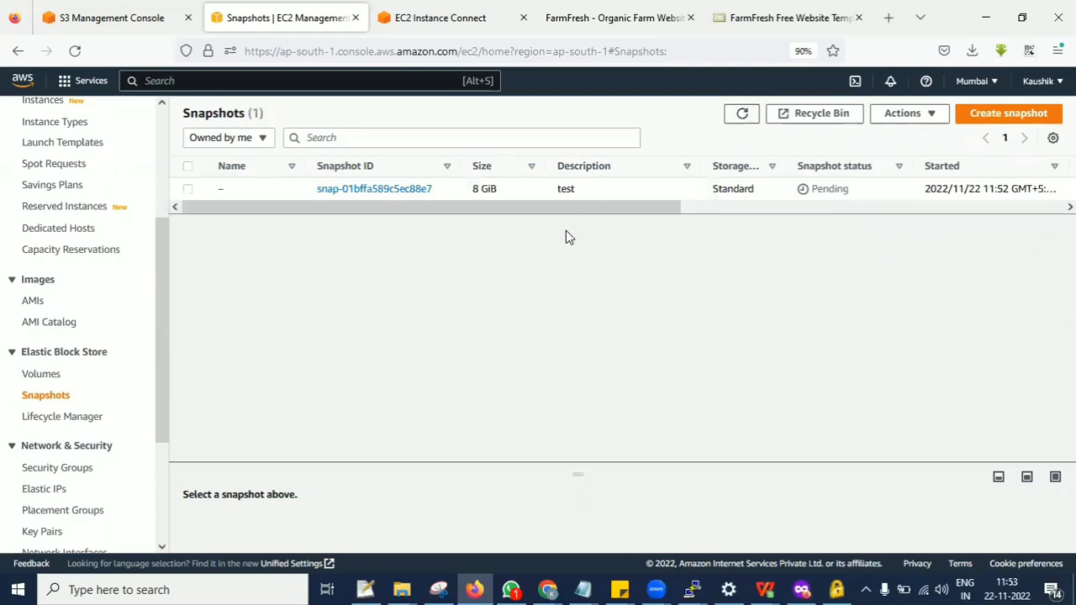
pyautogui.moveTo(613, 209); pyautogui.dragTo(325, 228)
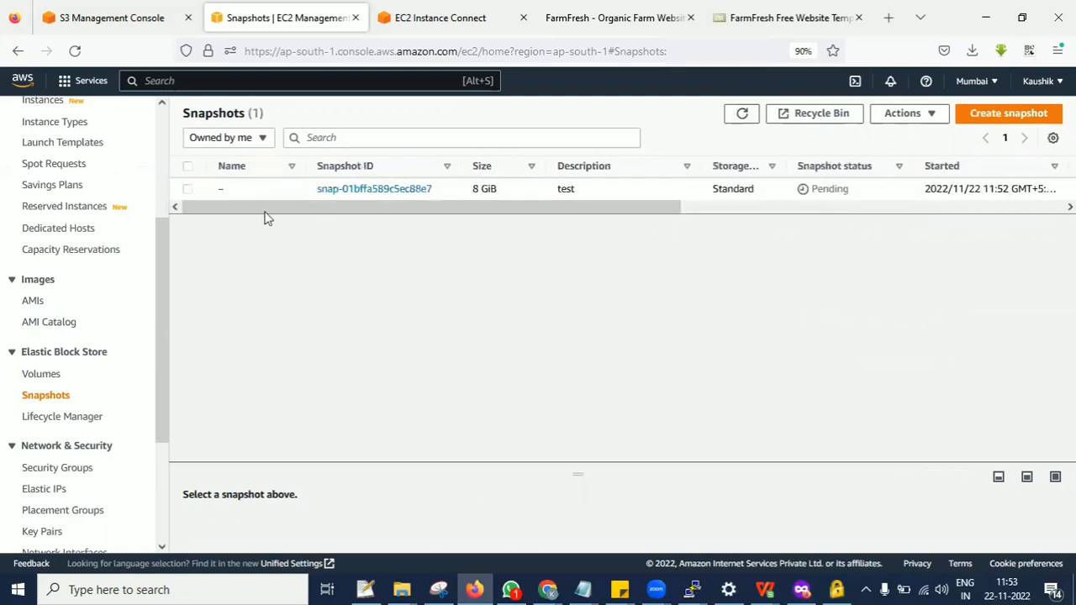
pyautogui.click(188, 190)
pyautogui.click(903, 113)
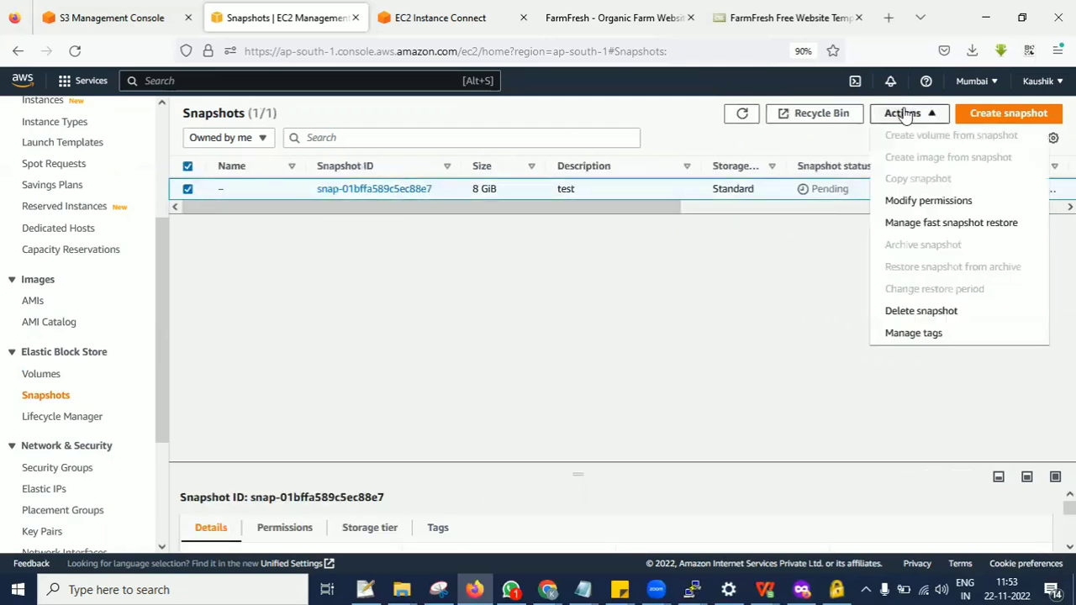
pyautogui.click(920, 311)
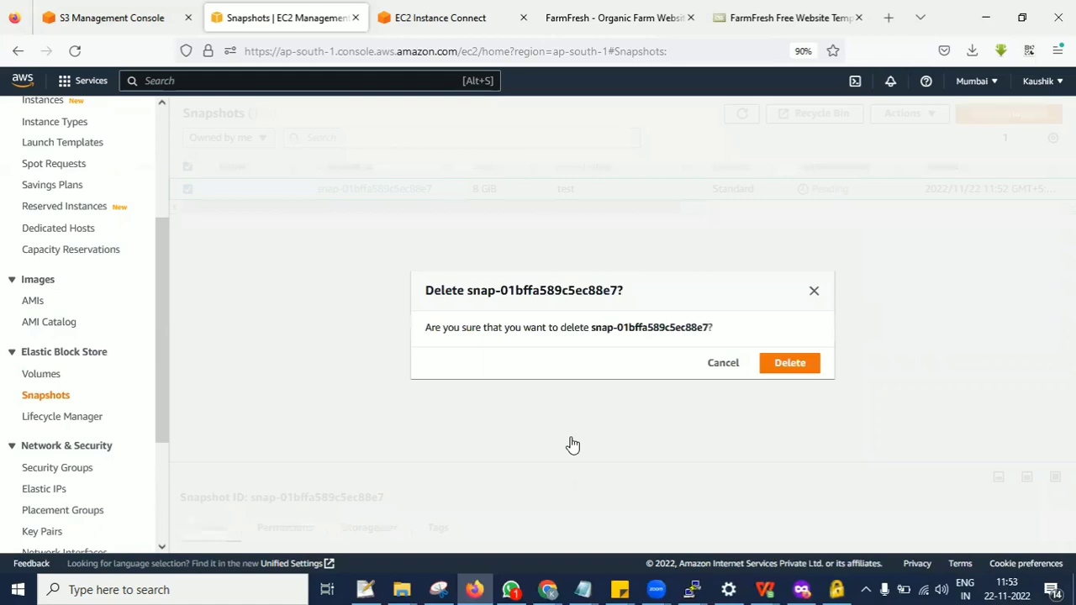
pyautogui.click(782, 365)
# Clear the EC2 Instance Connect terminal and run history to review all the deployment commands used.
pyautogui.click(454, 17)
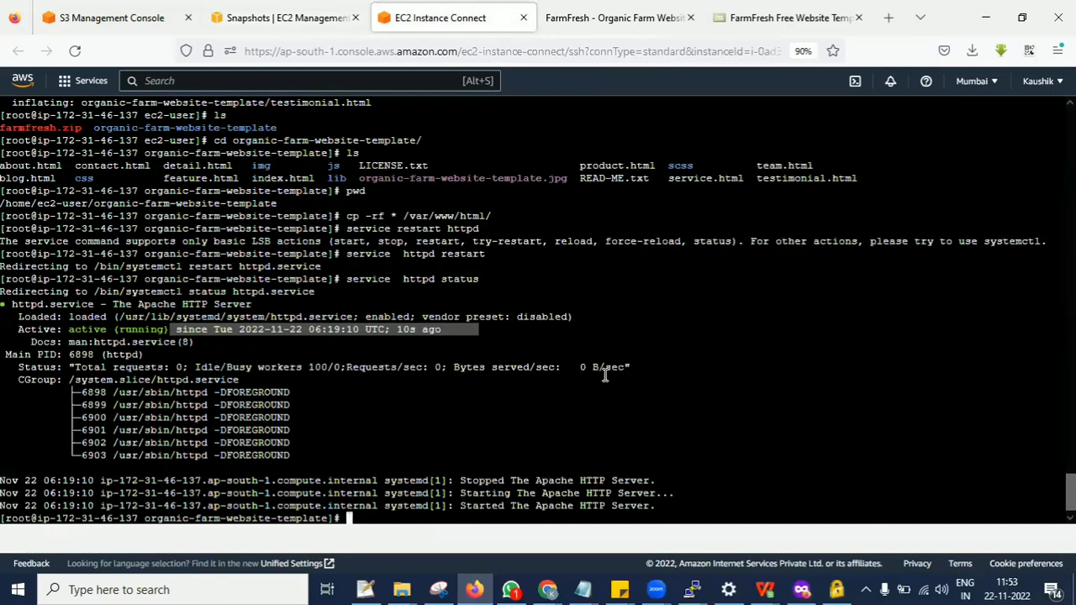
pyautogui.hotkey('ctrl', 'l')
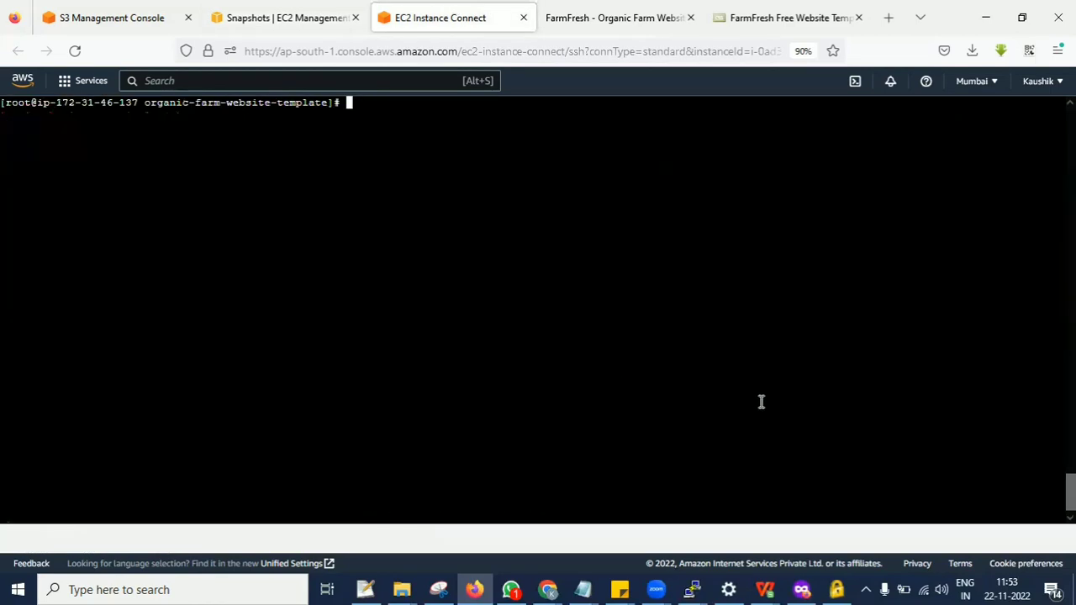
pyautogui.write('history')
pyautogui.press('Return')
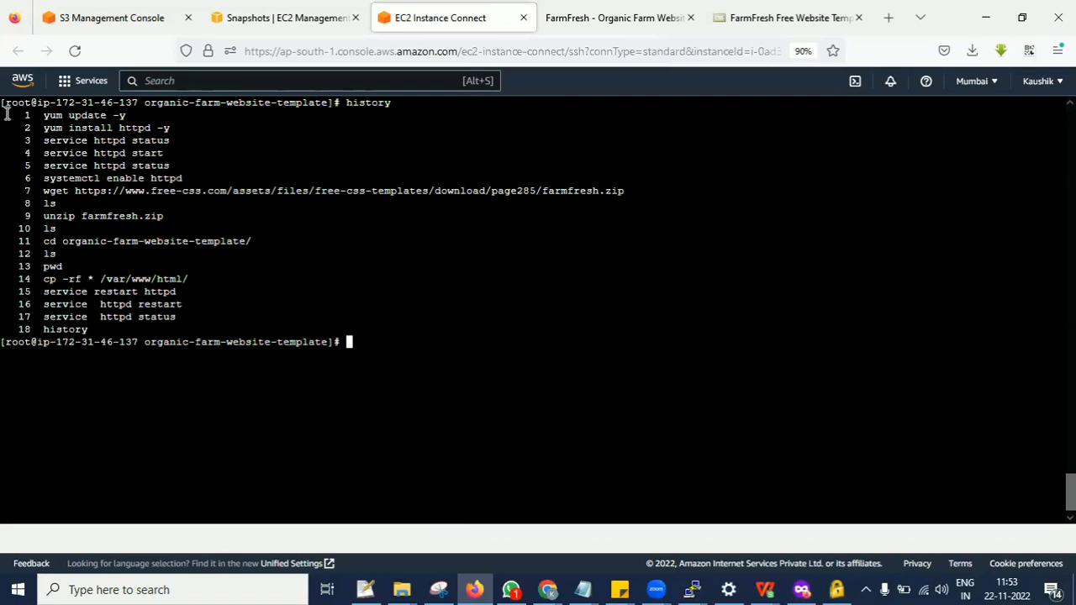
pyautogui.moveTo(6, 115); pyautogui.dragTo(209, 335)
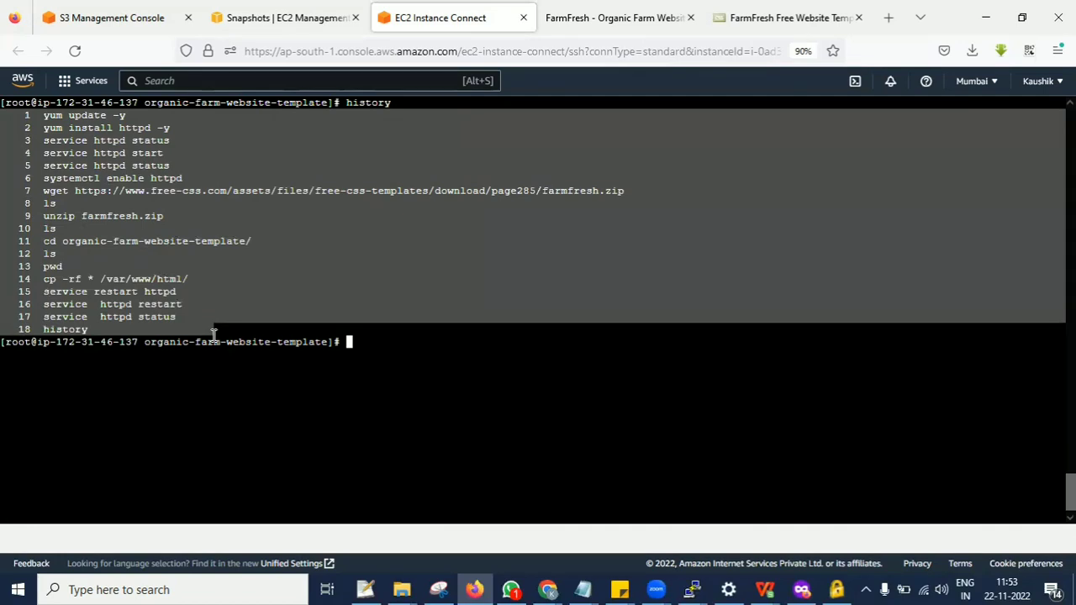
# Return to the EC2 console and open the Elastic Block Store volumes list, refreshing it.
pyautogui.click(273, 8)
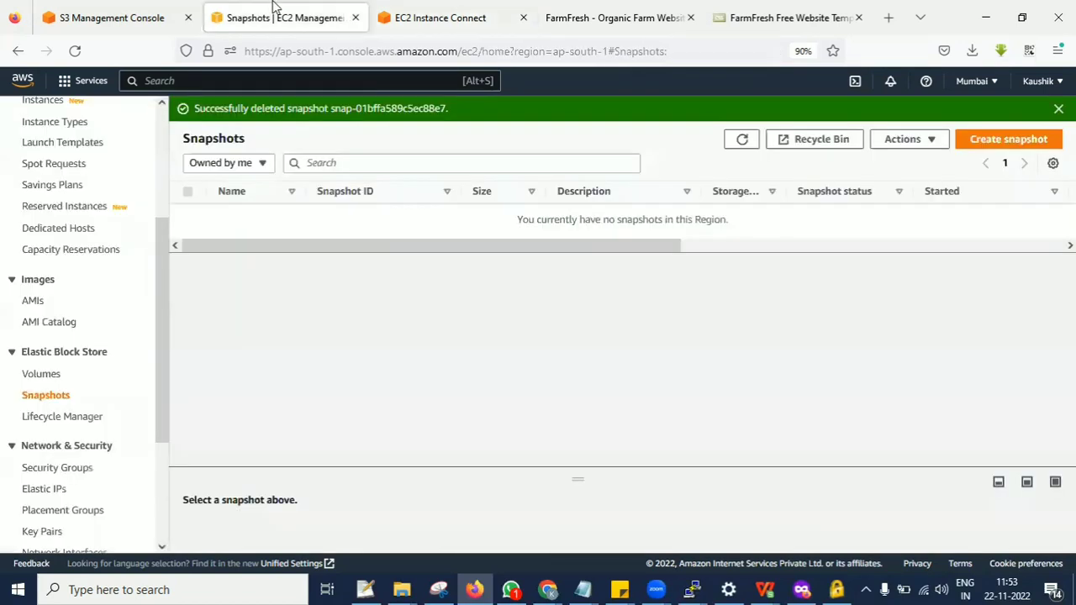
pyautogui.click(163, 184)
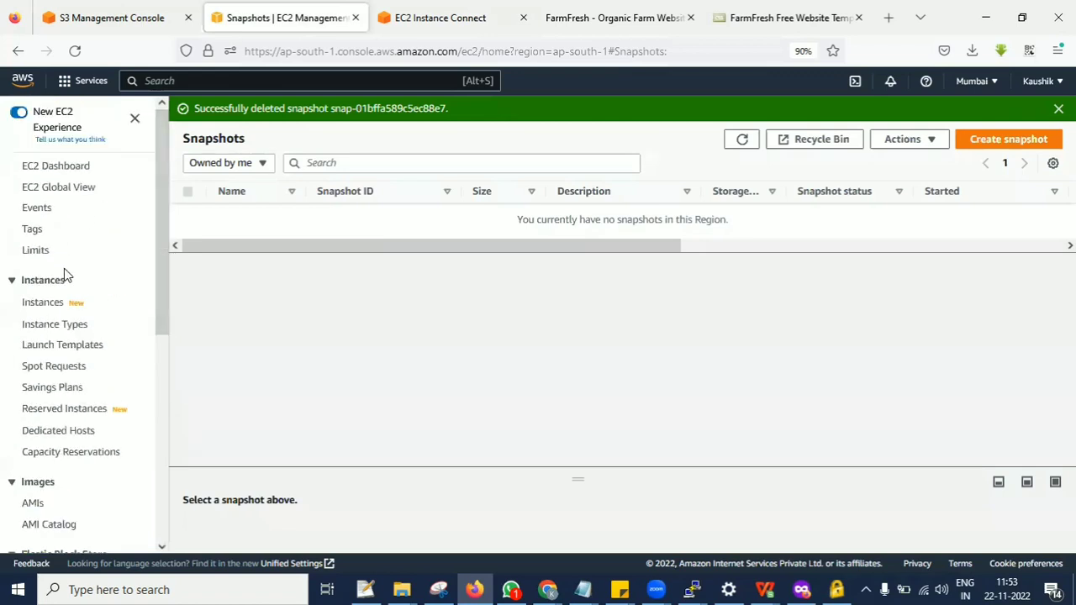
pyautogui.scroll(-5, 71, 379)
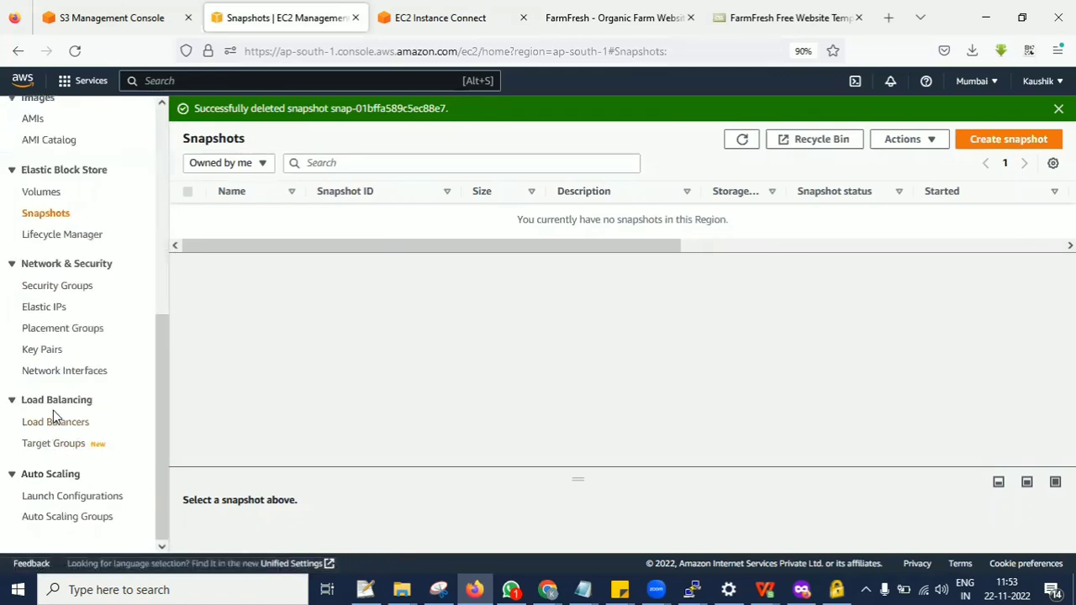
pyautogui.click(46, 195)
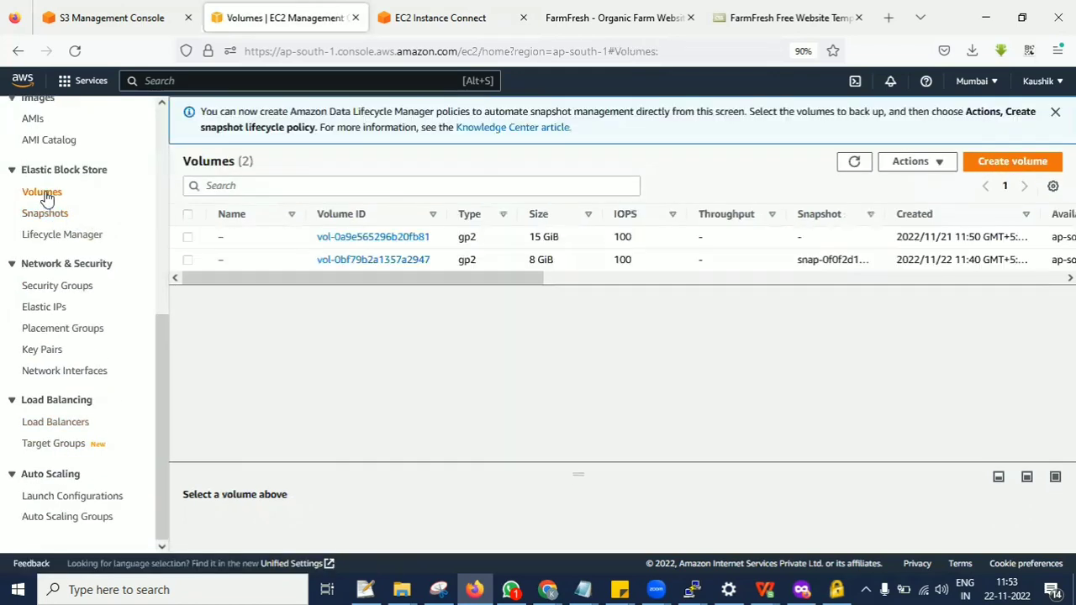
pyautogui.click(854, 161)
pyautogui.moveTo(221, 280); pyautogui.dragTo(202, 269)
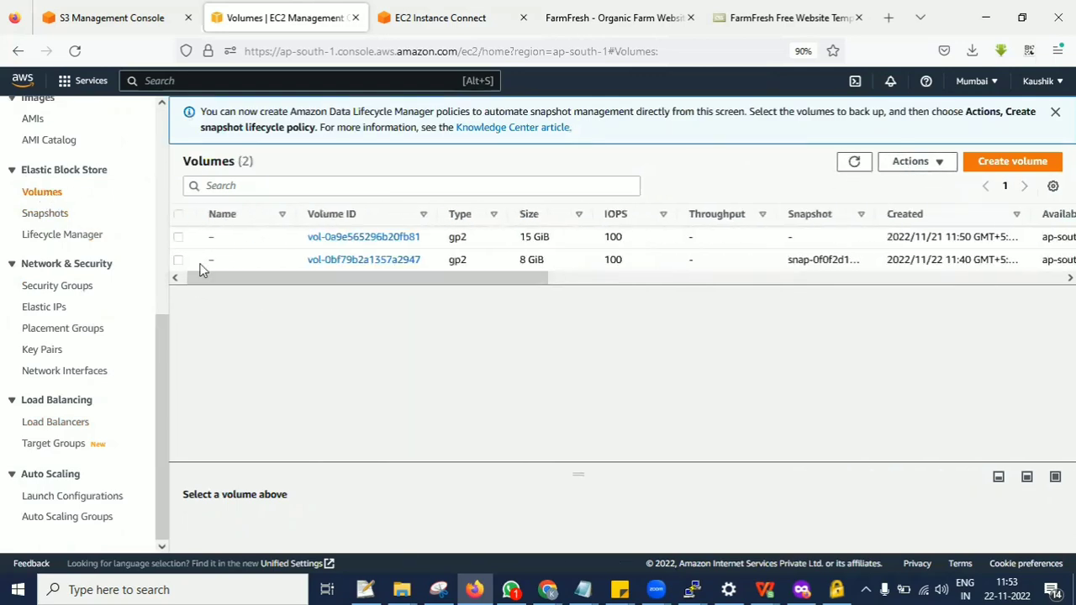
# Try to create a snapshot lifecycle policy for the 15 GiB volume and dismiss the Data Lifecycle Manager notice.
pyautogui.click(179, 237)
pyautogui.click(913, 162)
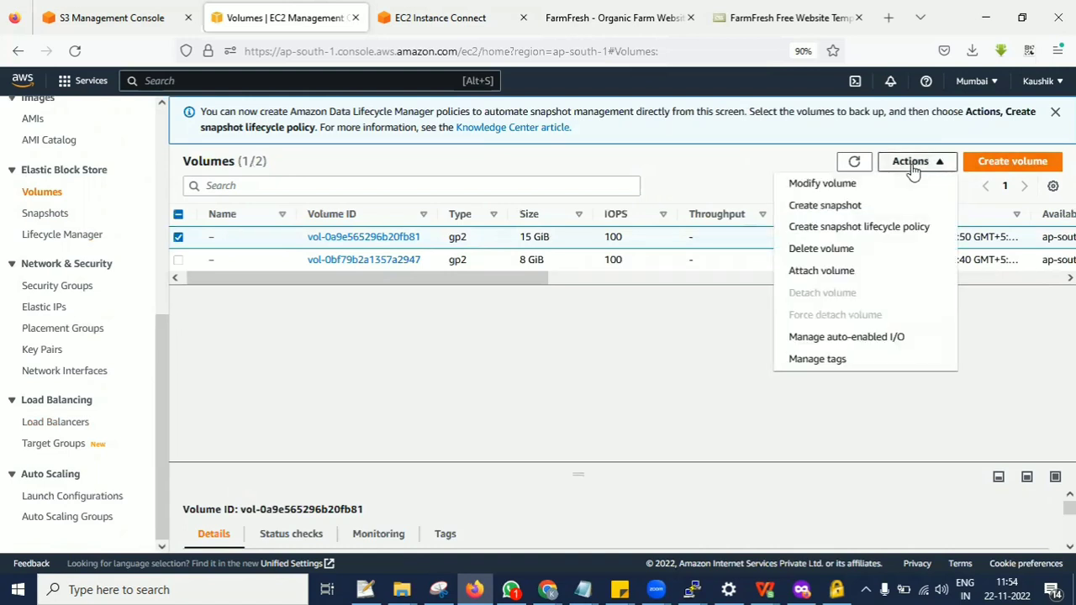
pyautogui.click(859, 227)
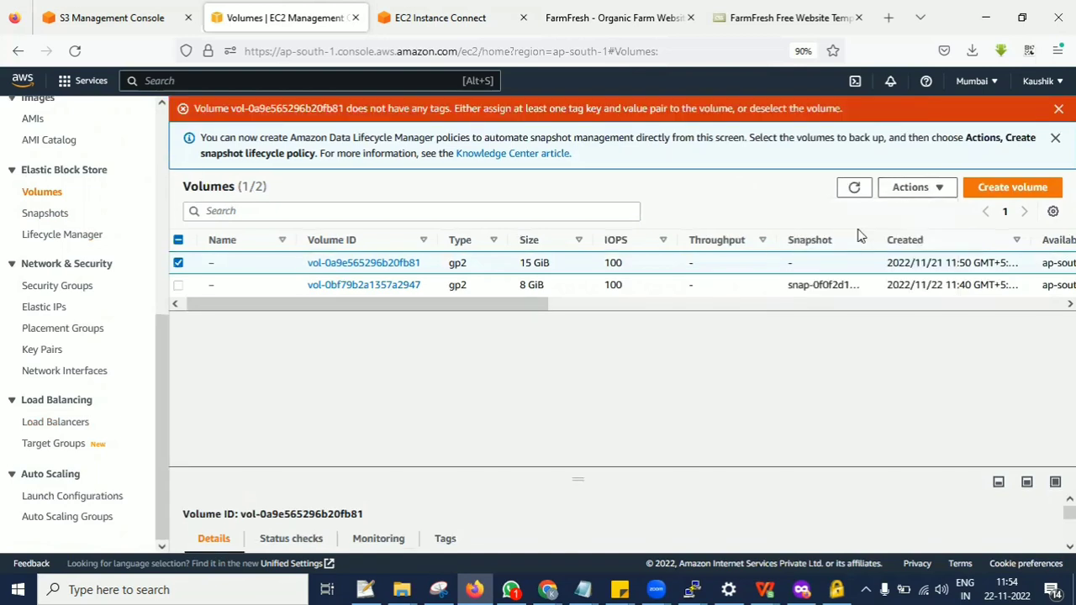
pyautogui.click(1054, 138)
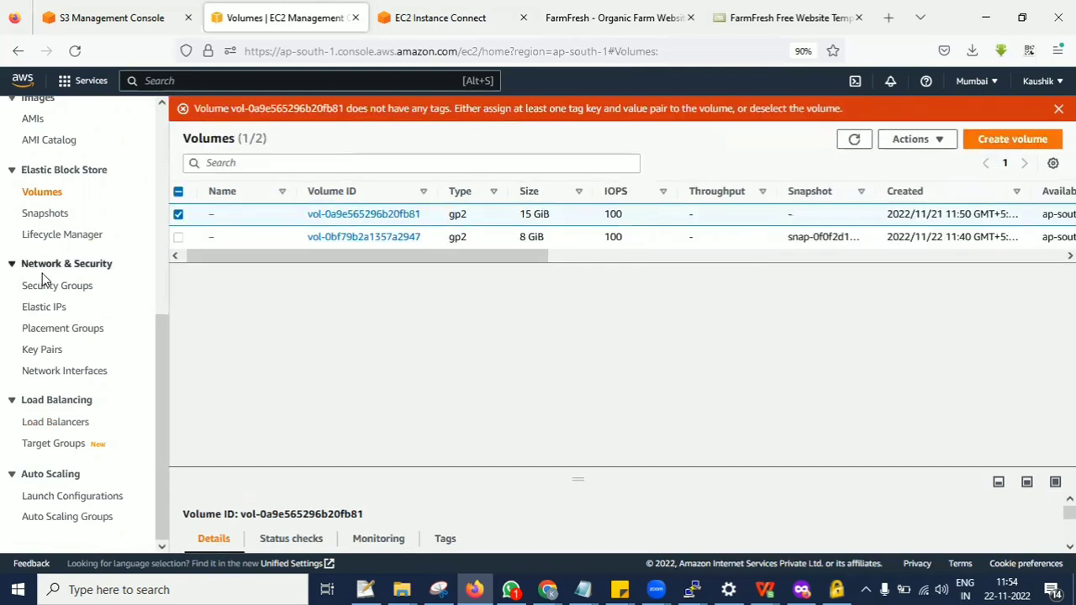
# Try to create a snapshot lifecycle policy for the 8 GiB volume instead of the 15 GiB one.
pyautogui.click(178, 214)
pyautogui.click(178, 236)
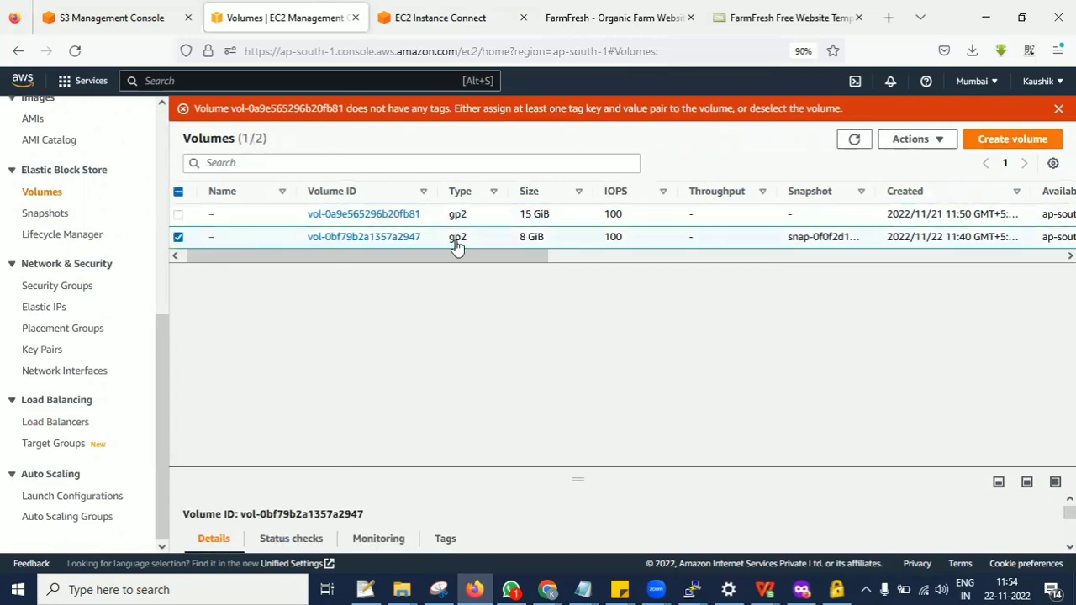
pyautogui.click(916, 139)
pyautogui.click(875, 206)
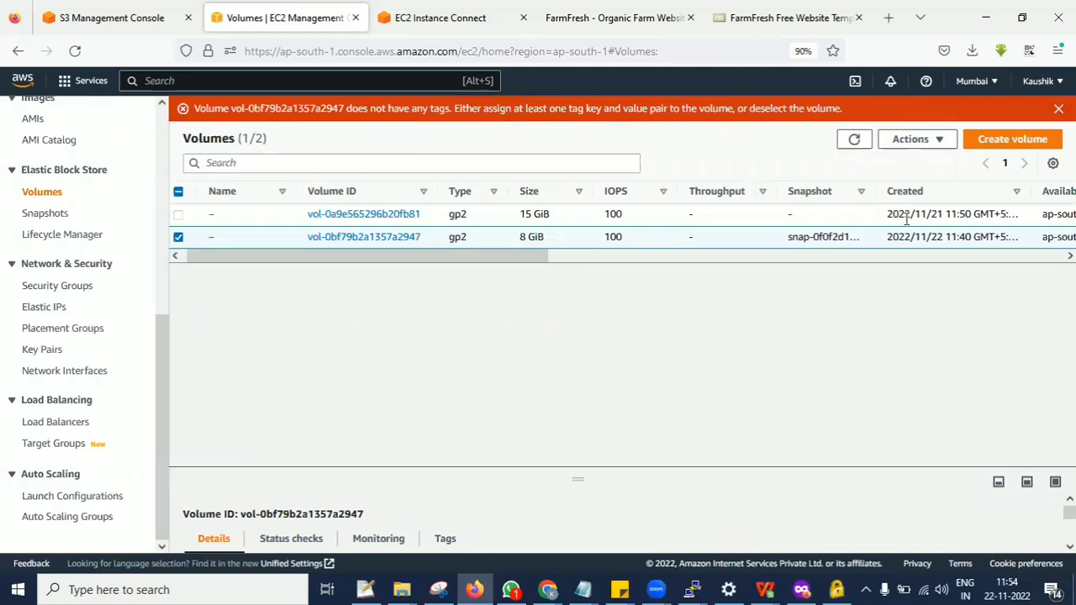
# Refresh the volumes list and retry creating a snapshot lifecycle policy for the 8 GiB volume.
pyautogui.click(853, 139)
pyautogui.click(179, 237)
pyautogui.click(851, 138)
pyautogui.moveTo(521, 260); pyautogui.dragTo(177, 237)
pyautogui.click(200, 238)
pyautogui.click(913, 138)
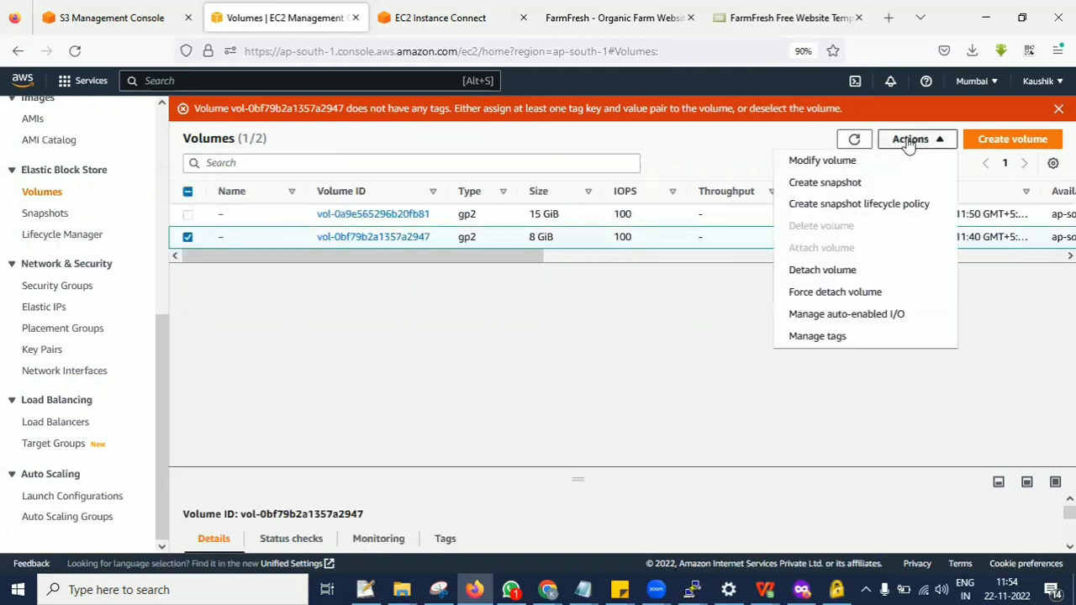
pyautogui.click(842, 205)
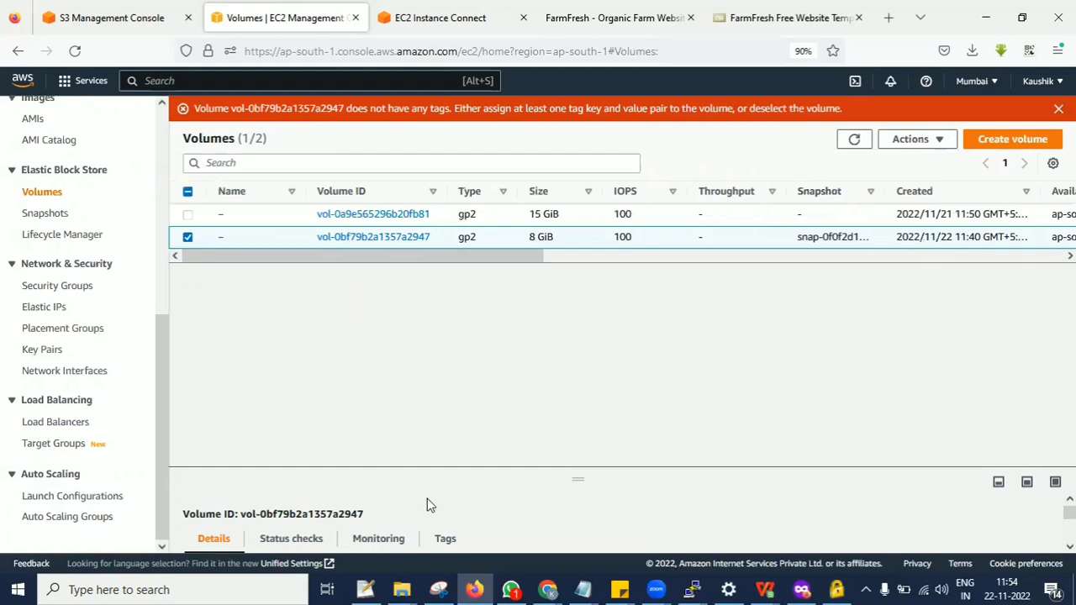
# Add a tag with key "Name" and value "MYdrive" to the 8 GiB volume and save it.
pyautogui.moveTo(556, 488); pyautogui.dragTo(615, 281)
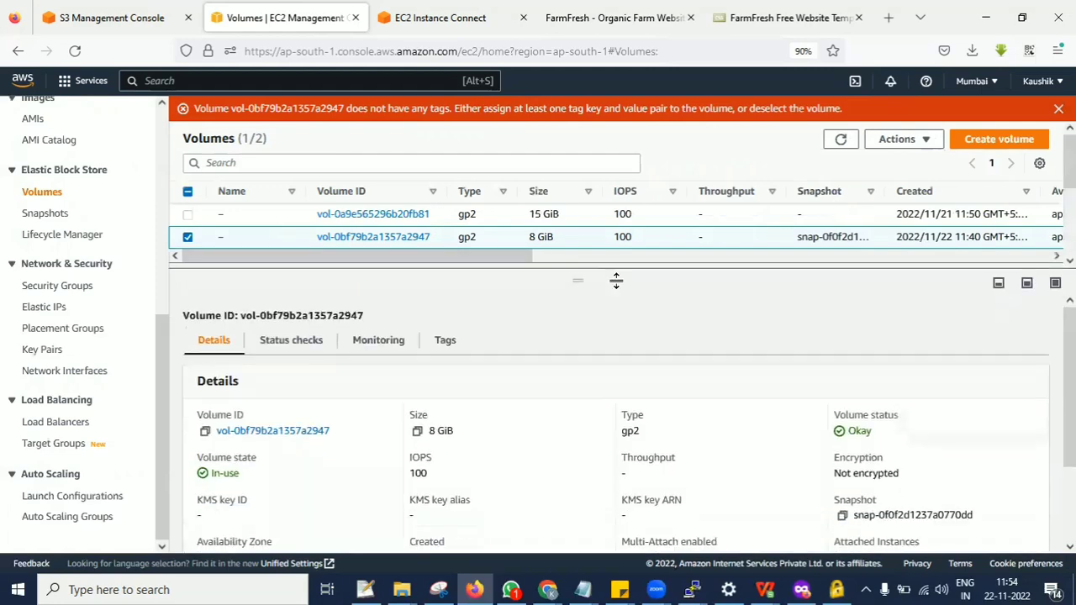
pyautogui.click(444, 339)
pyautogui.click(618, 502)
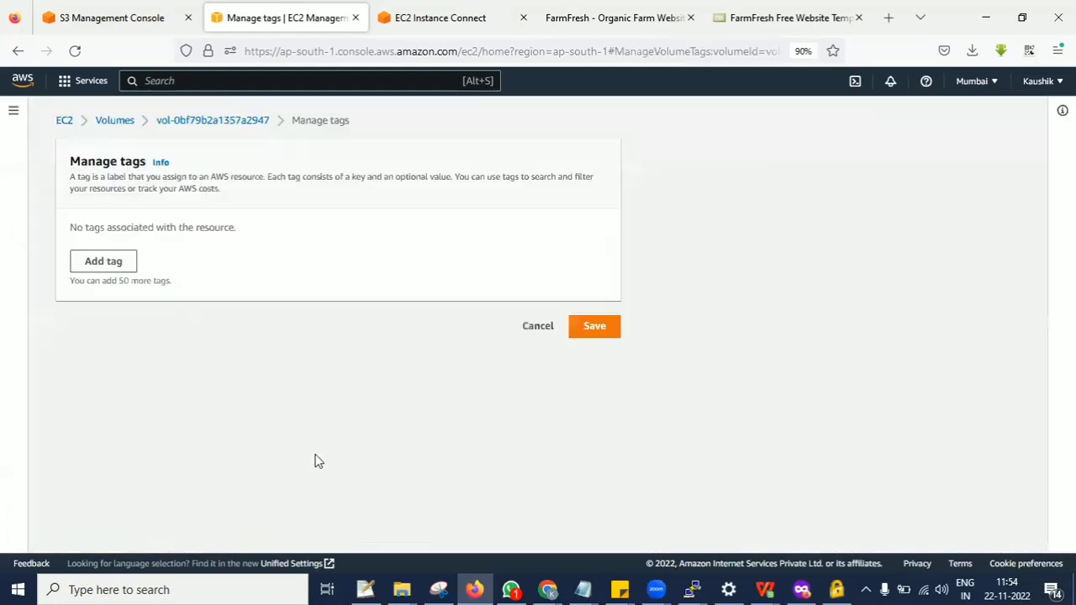
pyautogui.click(111, 268)
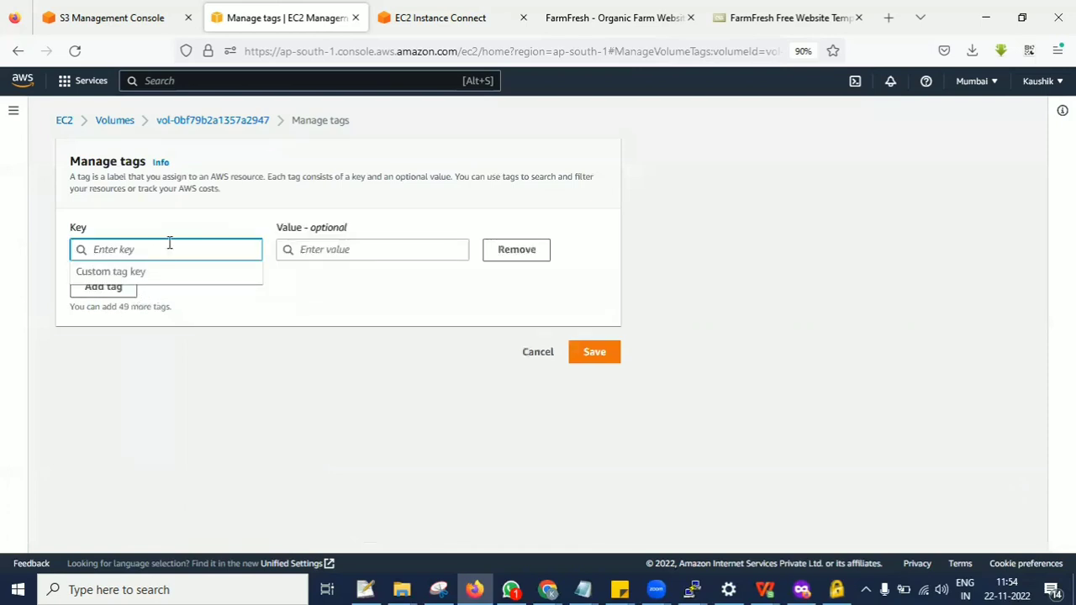
pyautogui.write('Name')
pyautogui.click(342, 250)
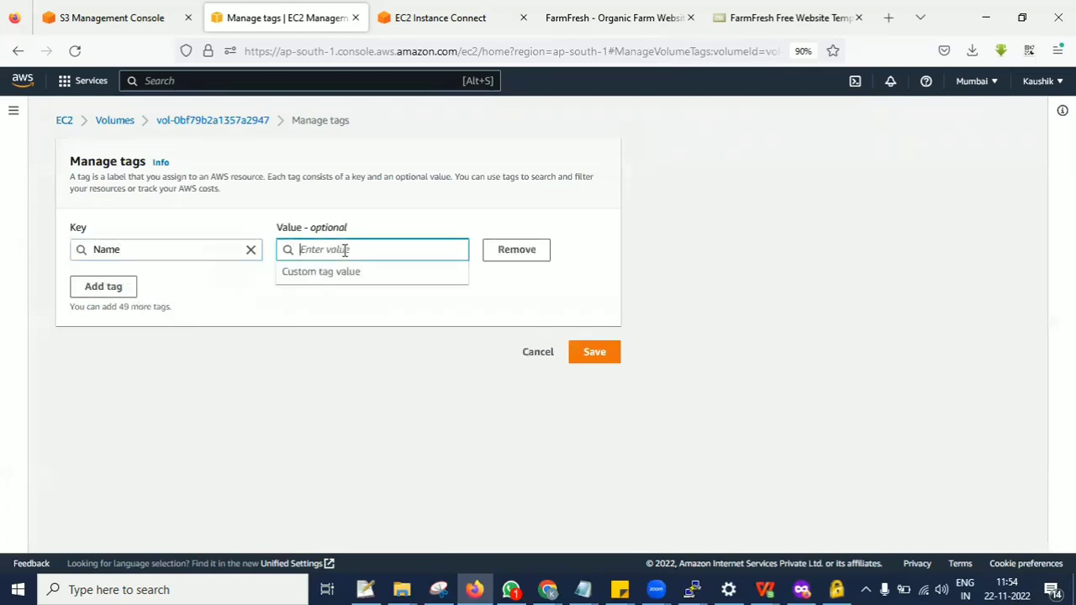
pyautogui.write('MYdrive')
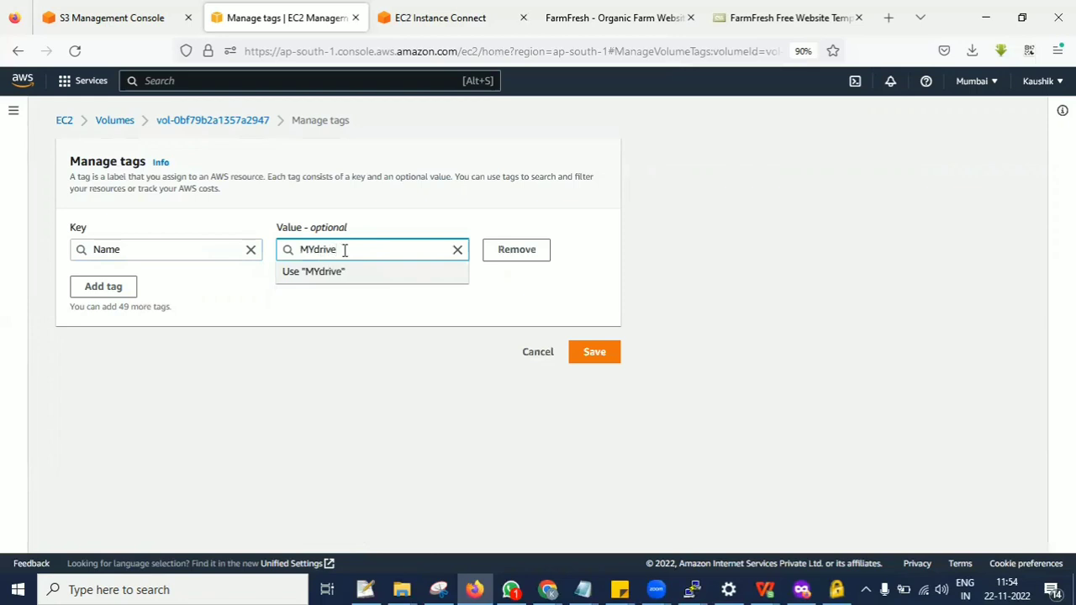
pyautogui.click(605, 357)
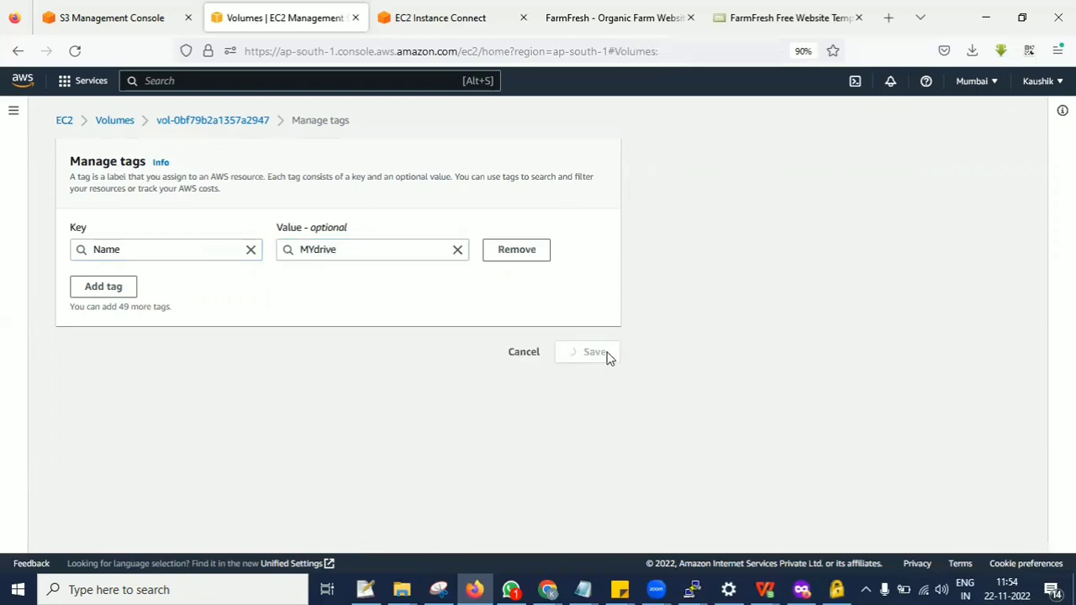
pyautogui.moveTo(578, 280); pyautogui.dragTo(580, 362)
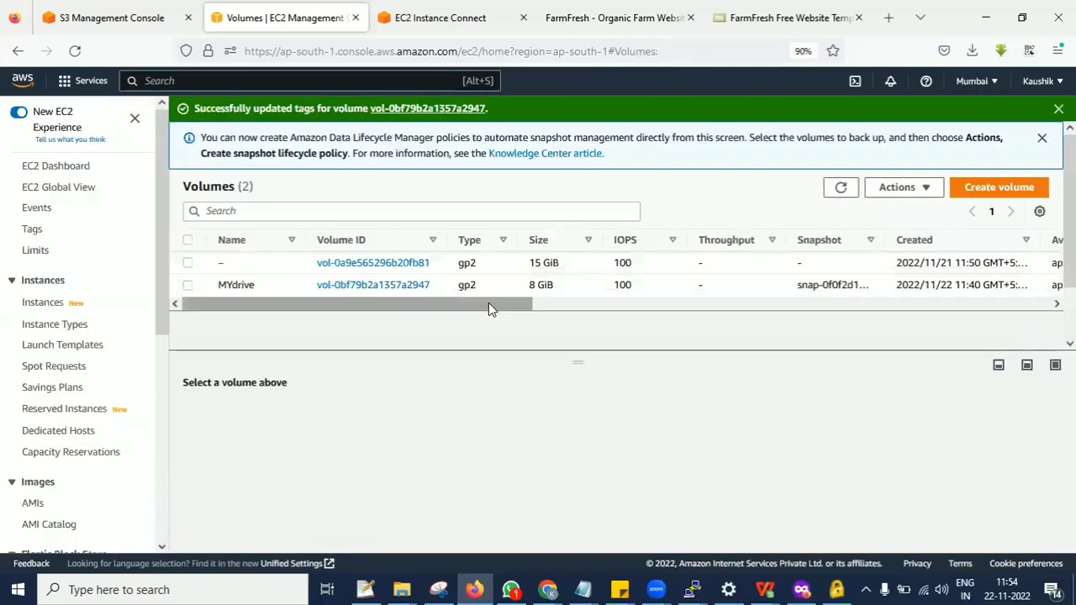
# Start a snapshot lifecycle policy for the MYdrive volume and enter "Daily" as the policy description.
pyautogui.click(189, 285)
pyautogui.click(909, 188)
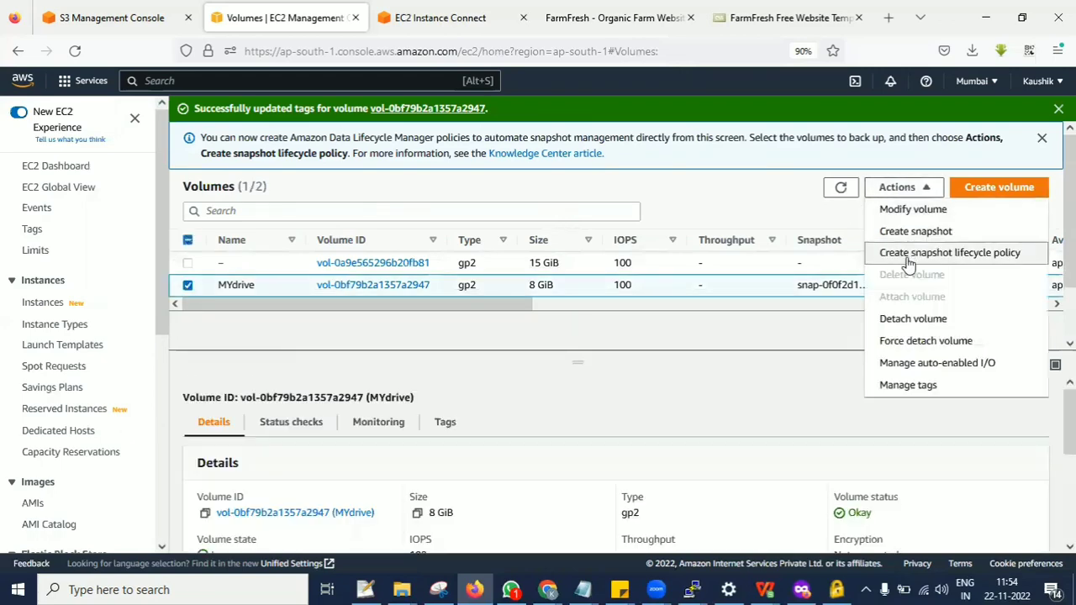
pyautogui.click(907, 250)
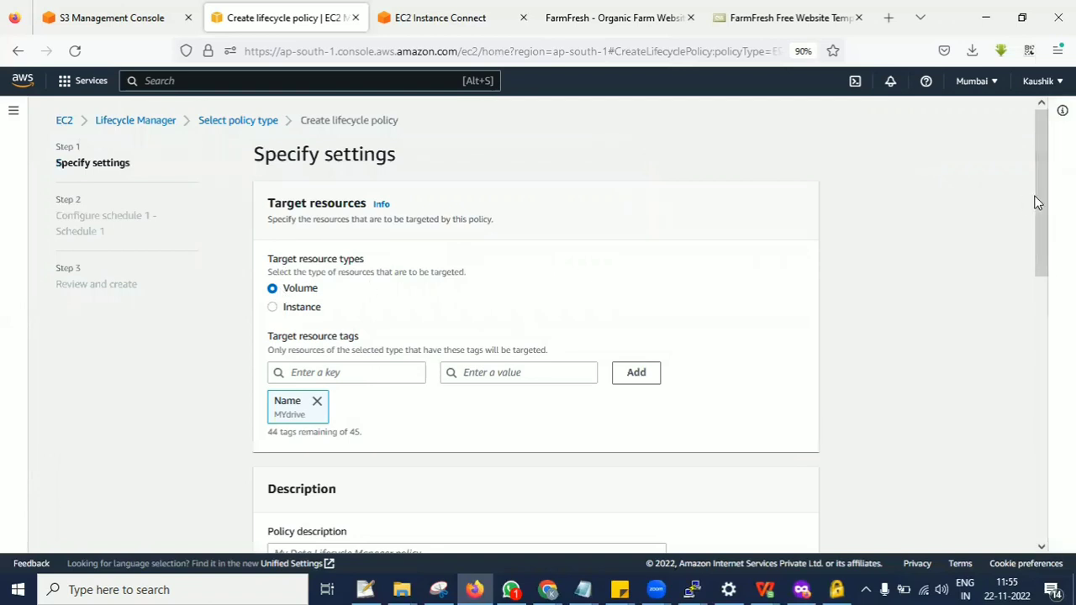
pyautogui.moveTo(1037, 203); pyautogui.dragTo(1042, 286)
pyautogui.click(768, 285)
pyautogui.moveTo(1040, 214); pyautogui.dragTo(1041, 349)
pyautogui.click(464, 202)
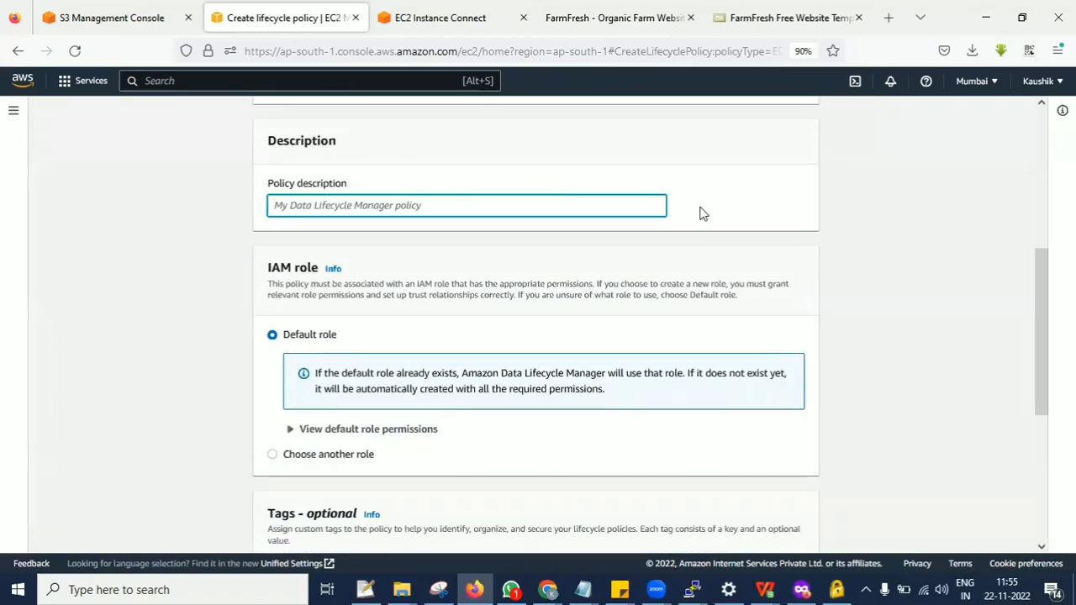
pyautogui.write('Daily')
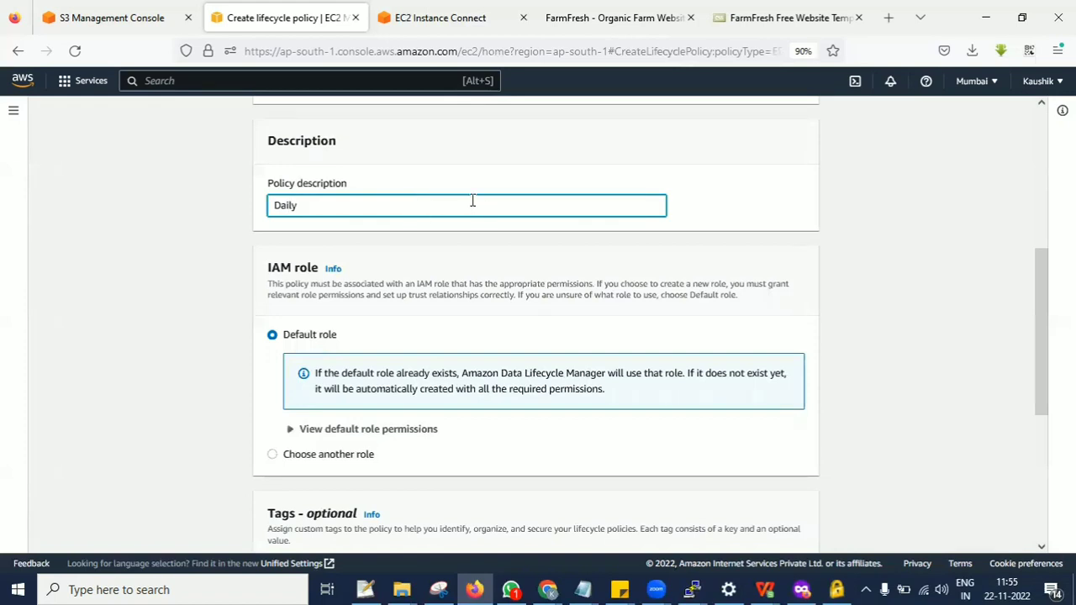
pyautogui.click(883, 232)
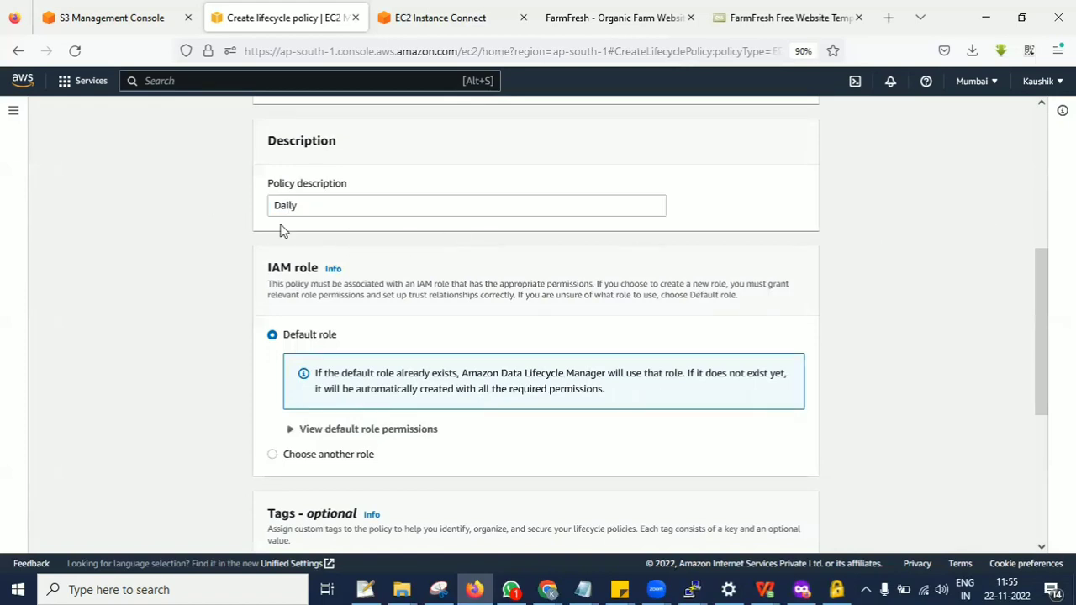
# Review the policy's target tag and default IAM role settings, and continue to the schedule configuration.
pyautogui.scroll(-2, 588, 286)
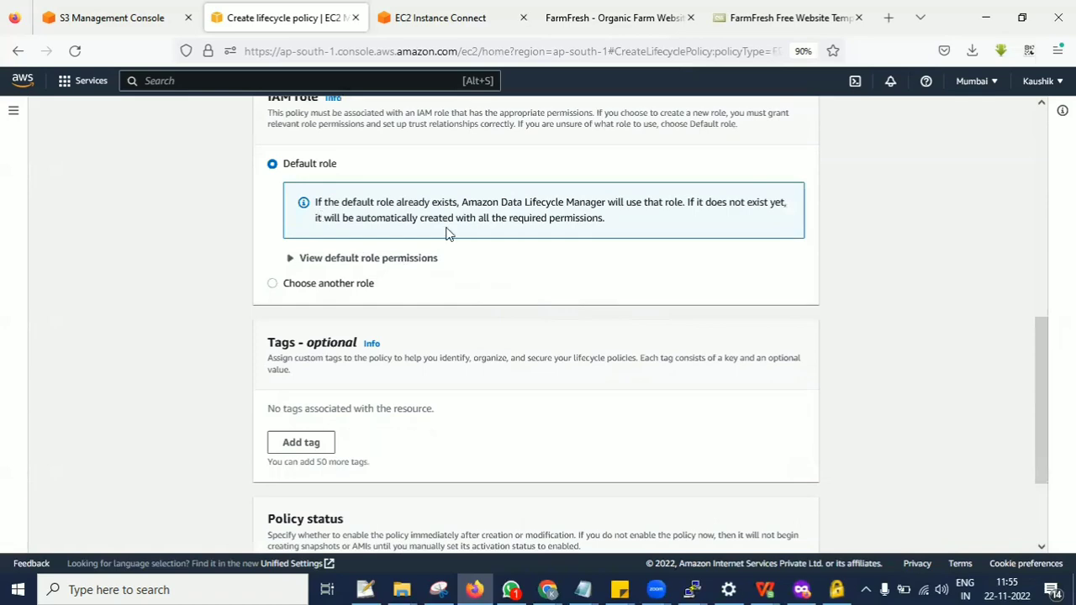
pyautogui.scroll(2, 463, 205)
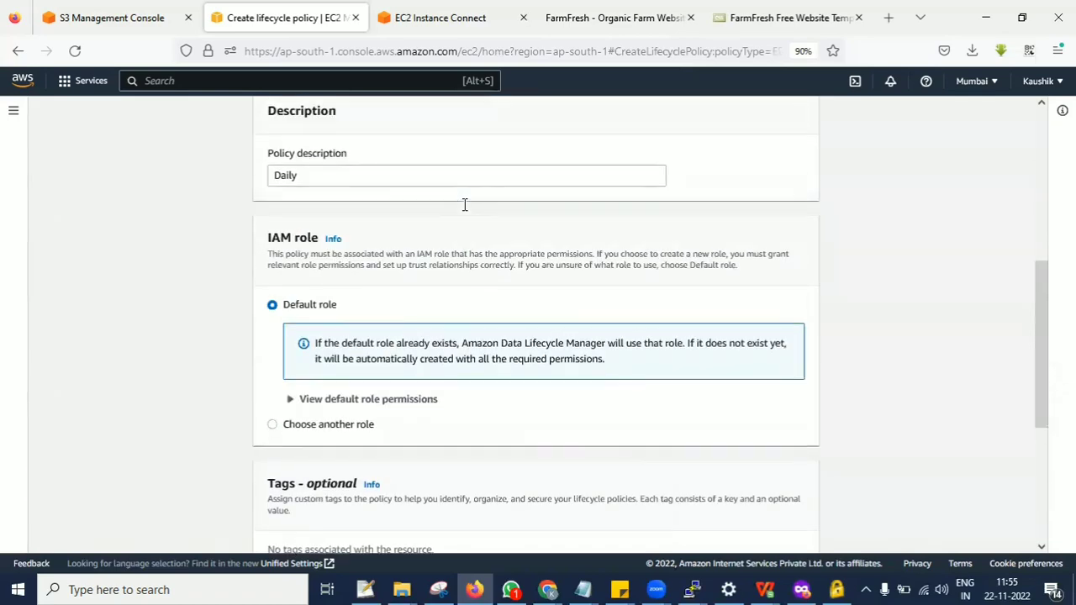
pyautogui.scroll(3, 463, 205)
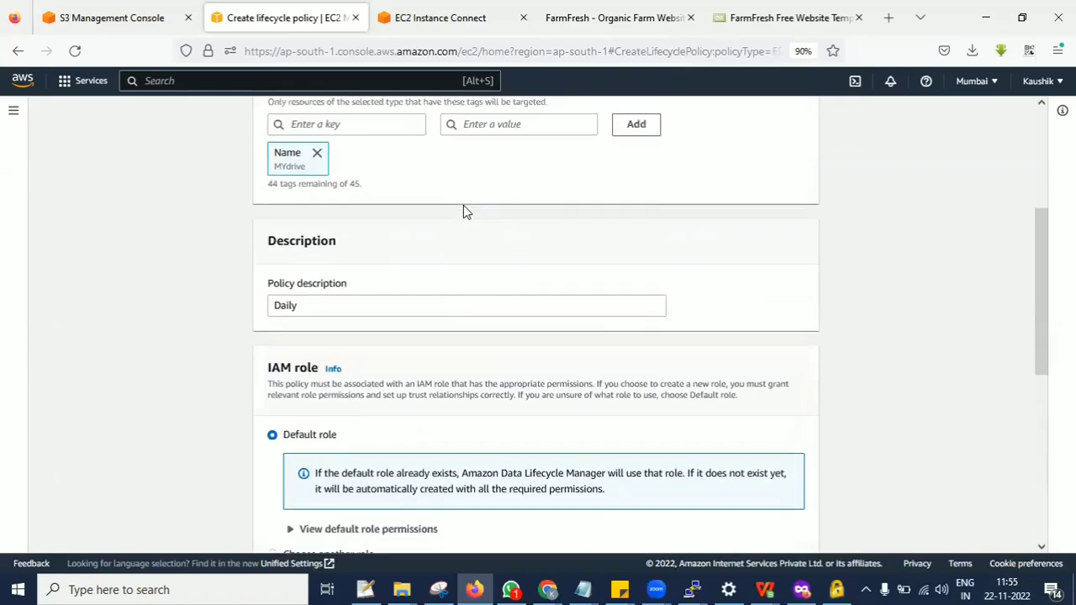
pyautogui.scroll(-2, 463, 205)
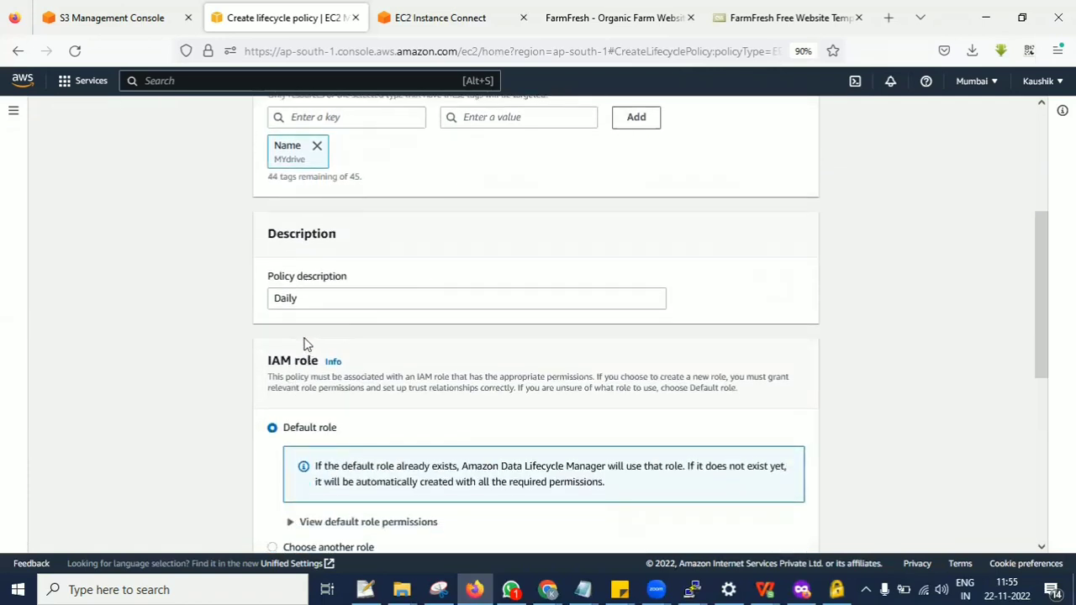
pyautogui.scroll(-5, 670, 364)
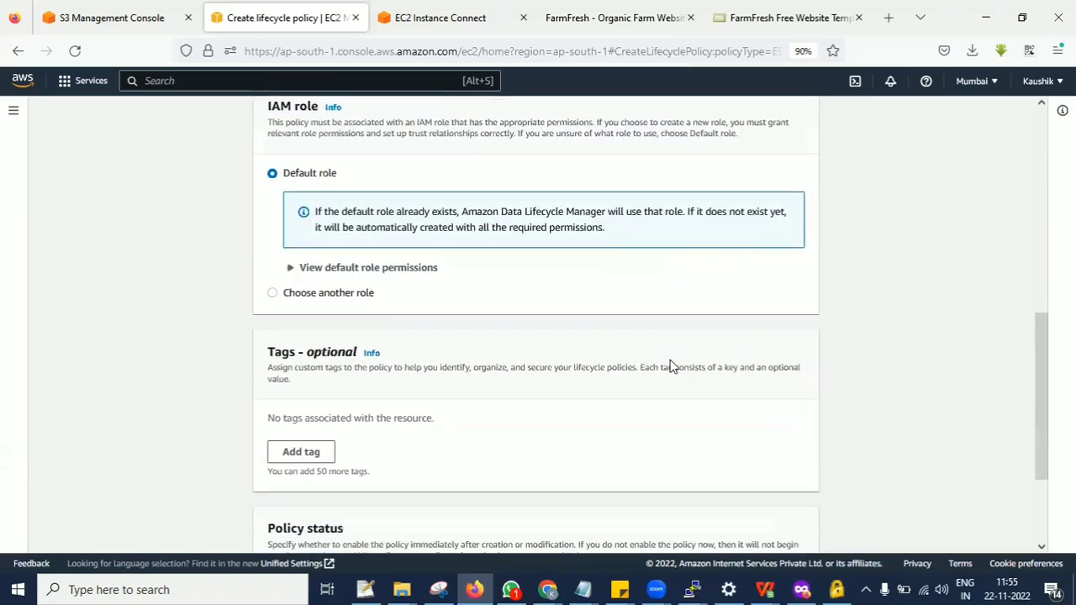
pyautogui.click(788, 530)
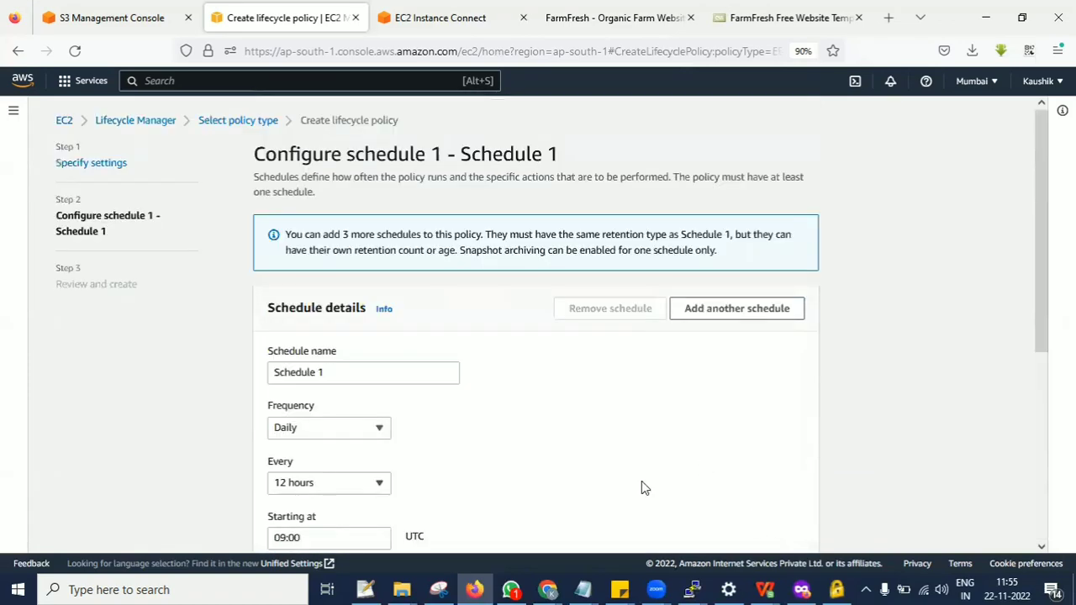
# Check the frequency options and start time of Schedule 1, and set its count-based retention to keep 30 snapshots.
pyautogui.scroll(-3, 372, 351)
pyautogui.click(287, 290)
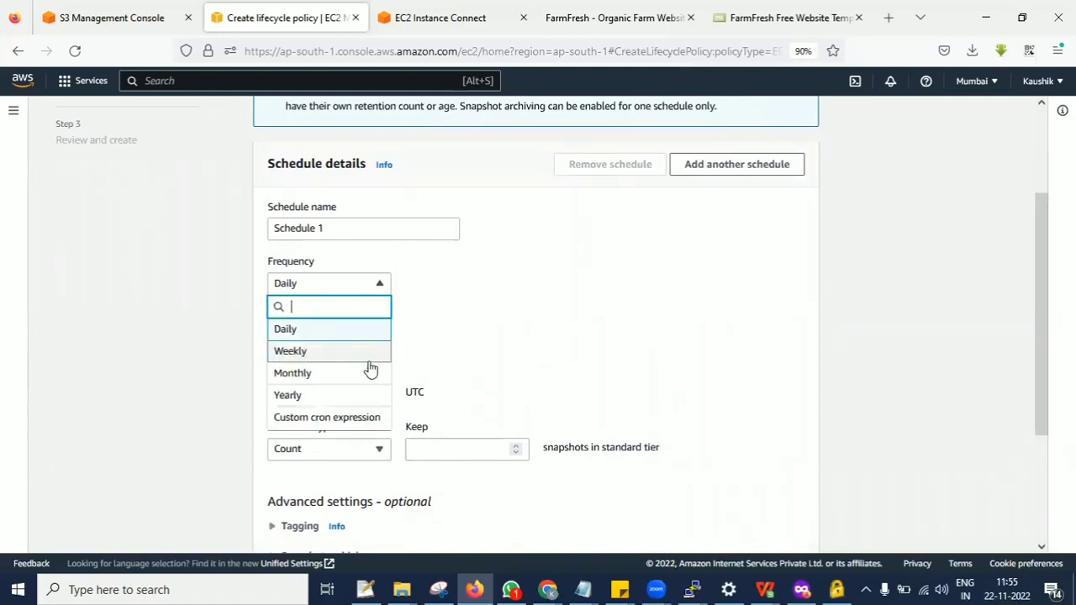
pyautogui.click(600, 355)
pyautogui.click(321, 393)
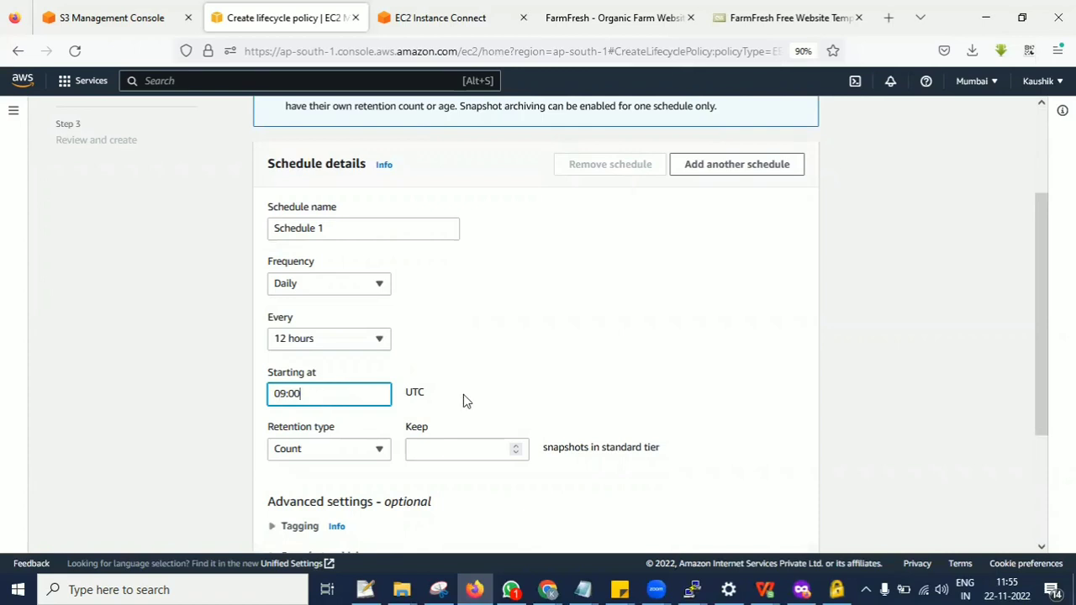
pyautogui.scroll(-1, 403, 364)
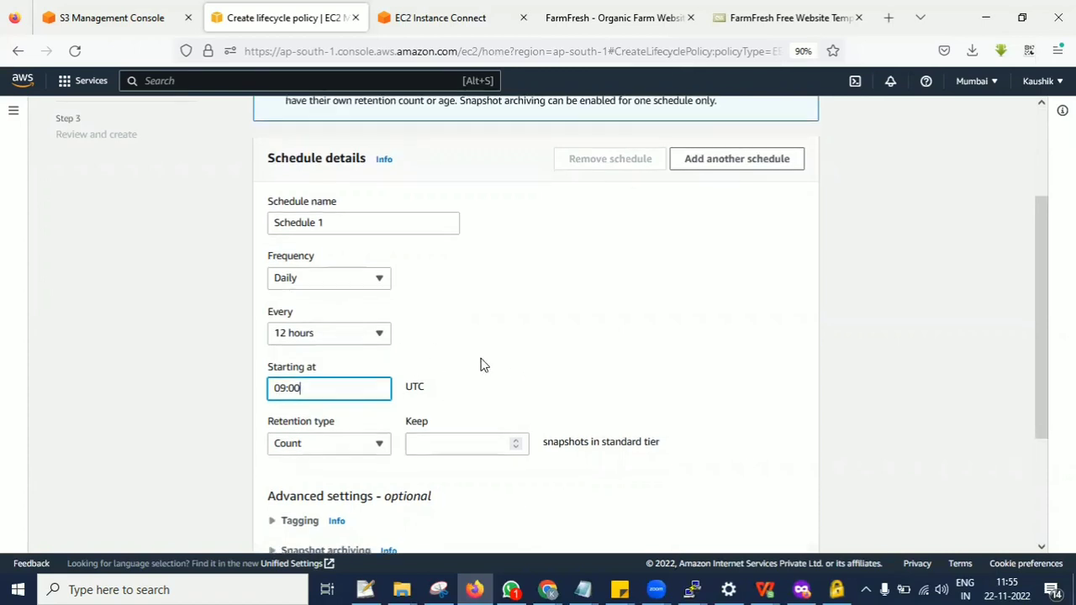
pyautogui.scroll(-3, 483, 364)
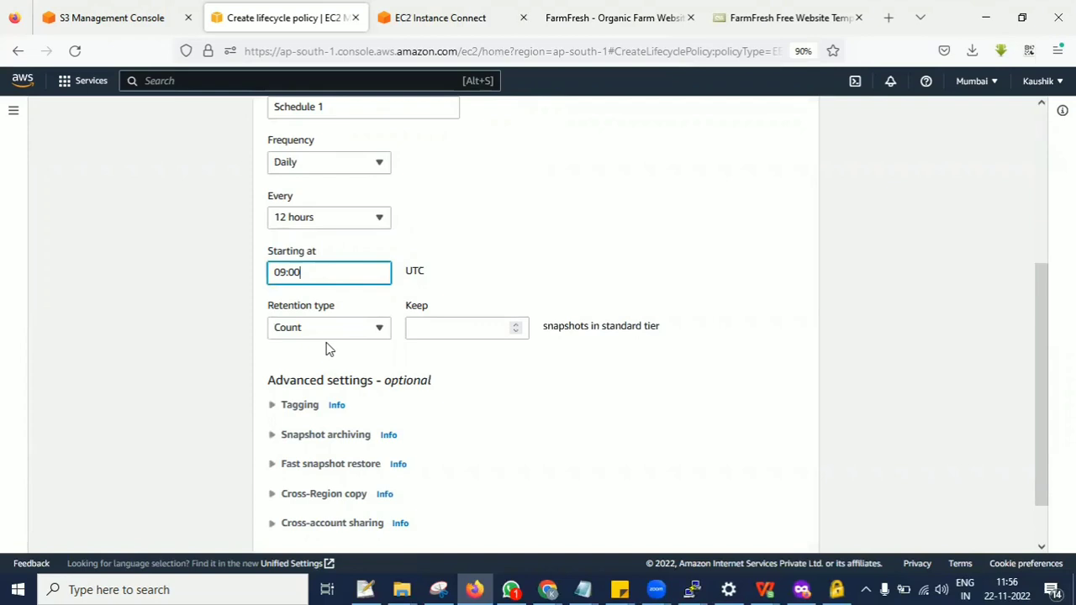
pyautogui.click(428, 329)
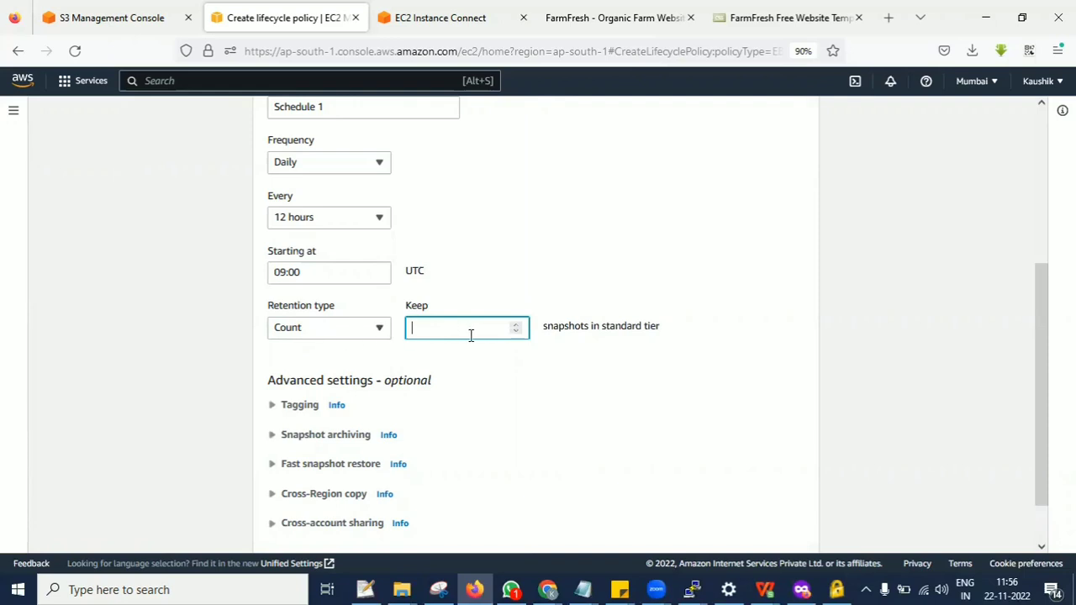
pyautogui.write('9')
pyautogui.click(570, 425)
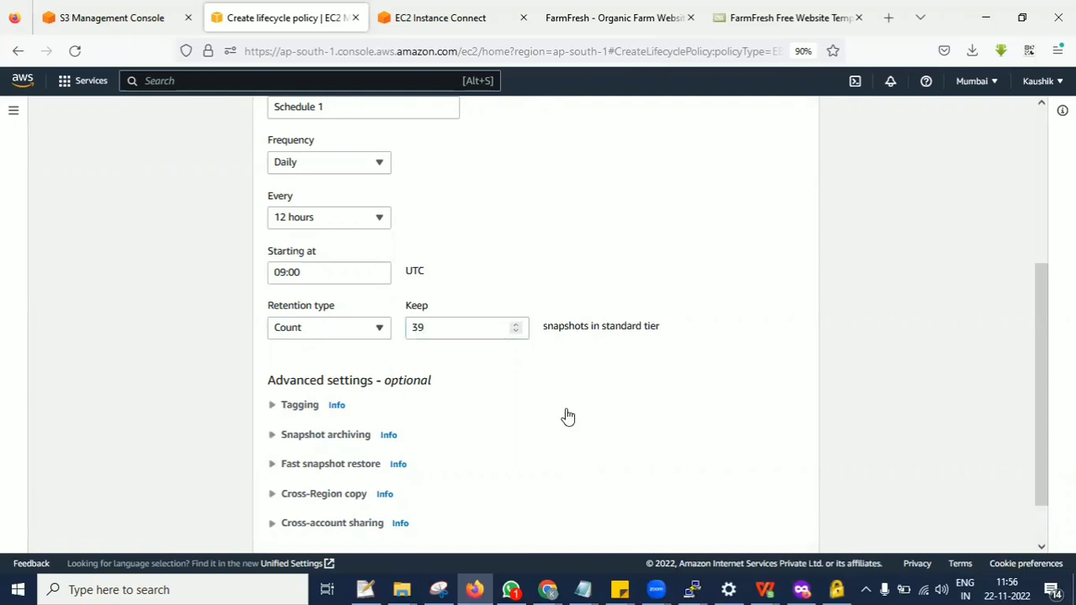
pyautogui.click(458, 334)
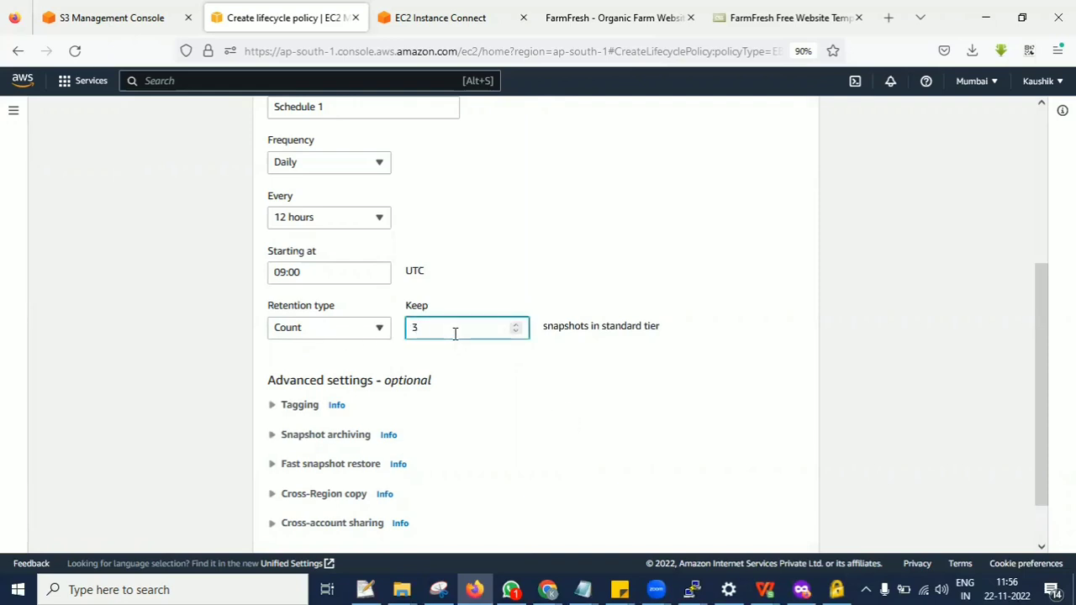
pyautogui.write('0')
pyautogui.click(536, 435)
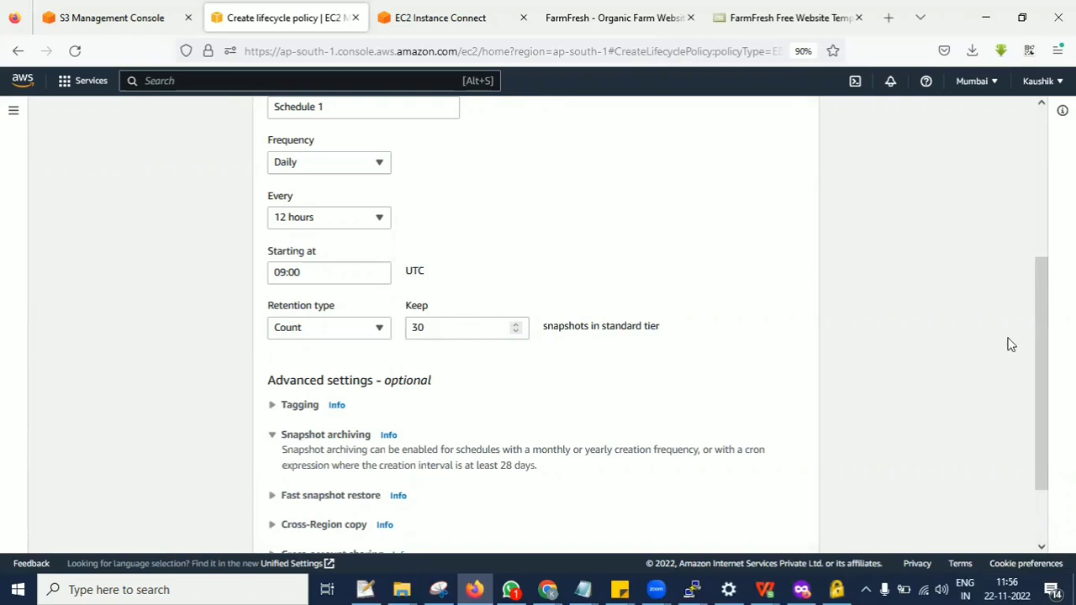
# Cancel creating the lifecycle policy, discard its settings and dismiss the Lifecycle Manager notice.
pyautogui.moveTo(1033, 319); pyautogui.dragTo(1025, 469)
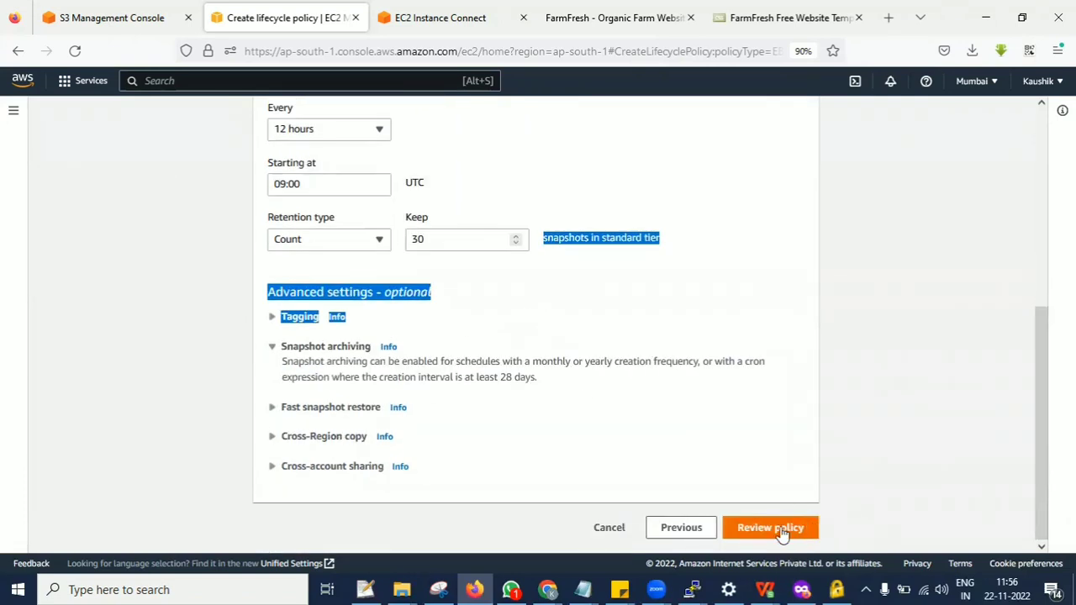
pyautogui.click(612, 529)
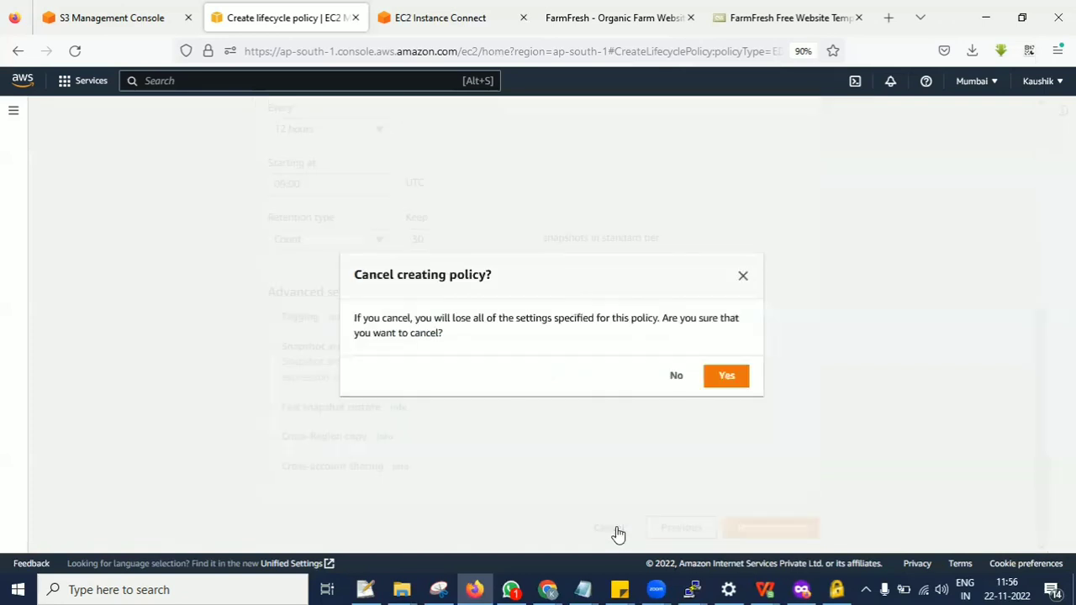
pyautogui.click(713, 379)
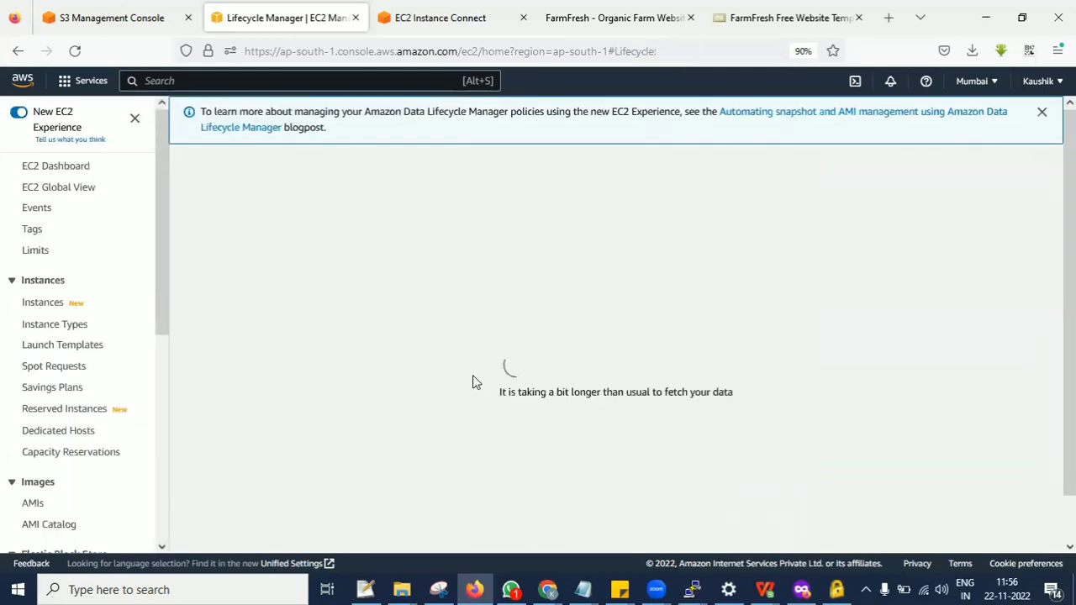
pyautogui.click(1042, 112)
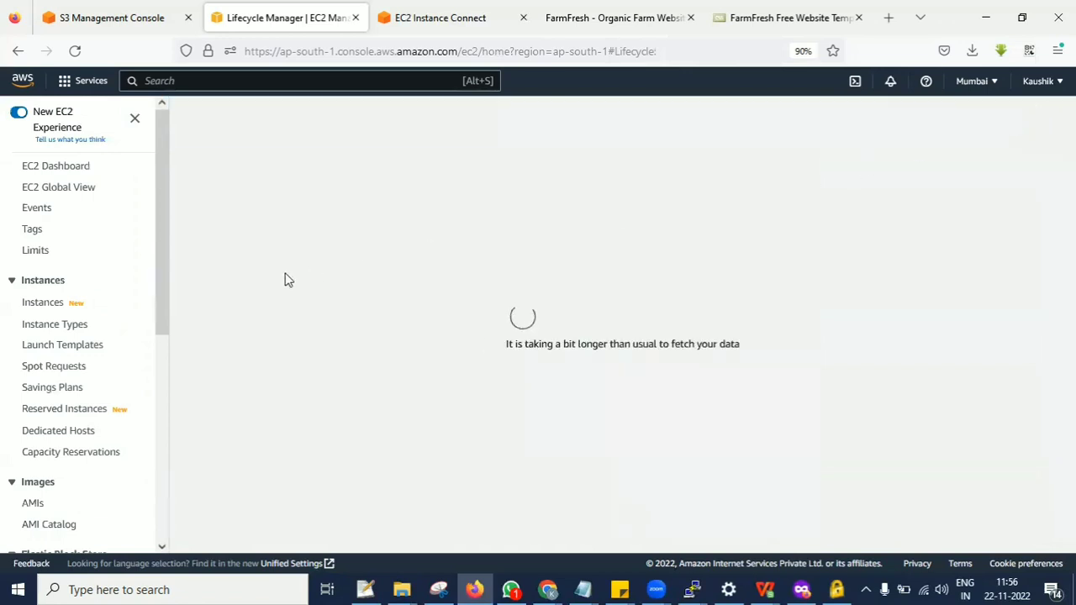
# Open the EC2 instances list and refresh it to show Application-1.
pyautogui.click(43, 304)
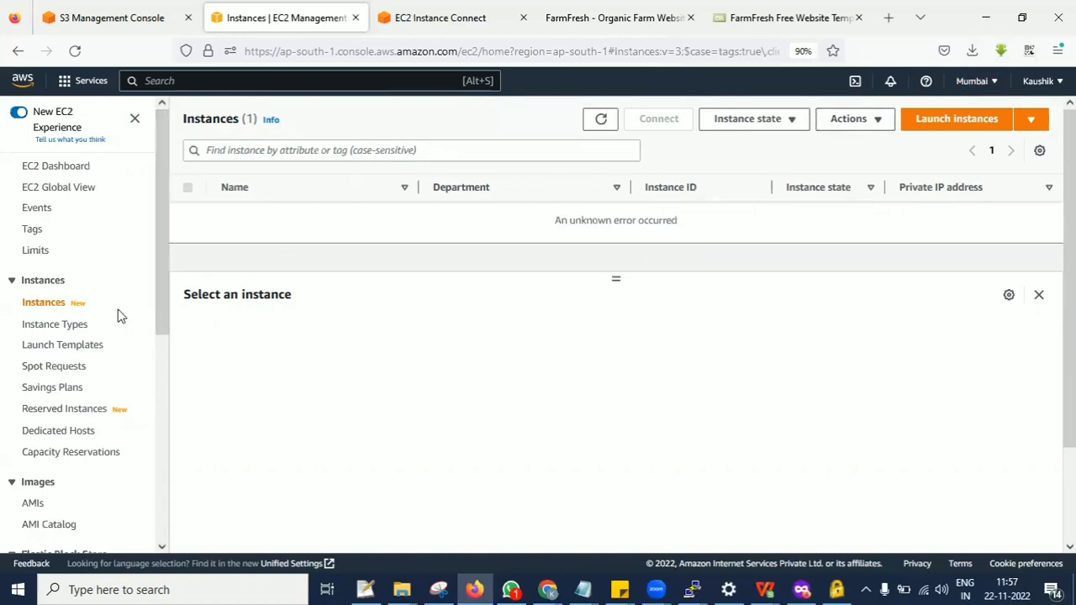
pyautogui.click(600, 122)
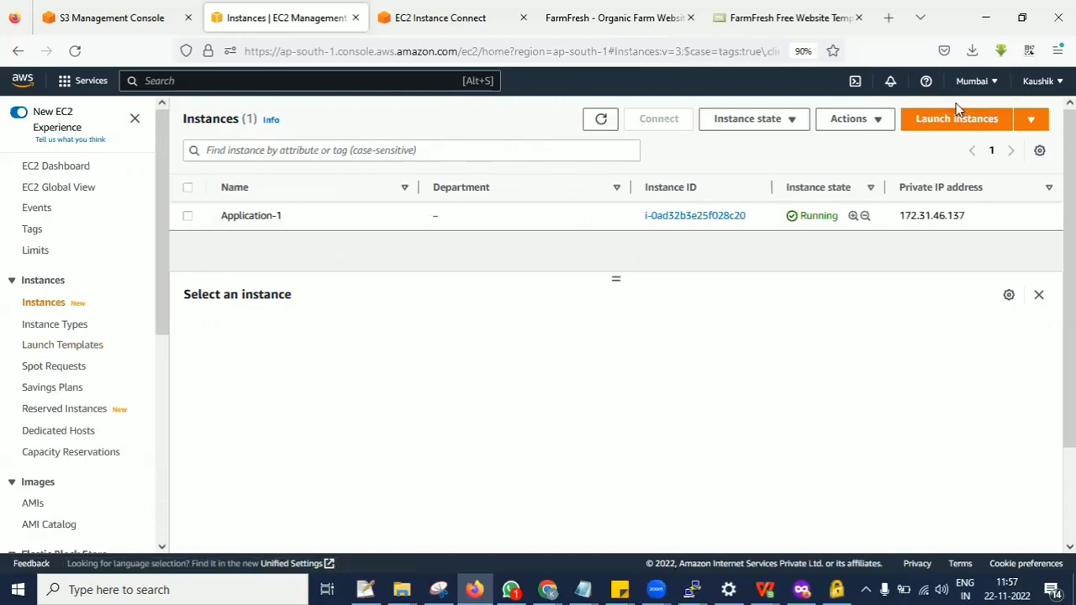
pyautogui.click(47, 301)
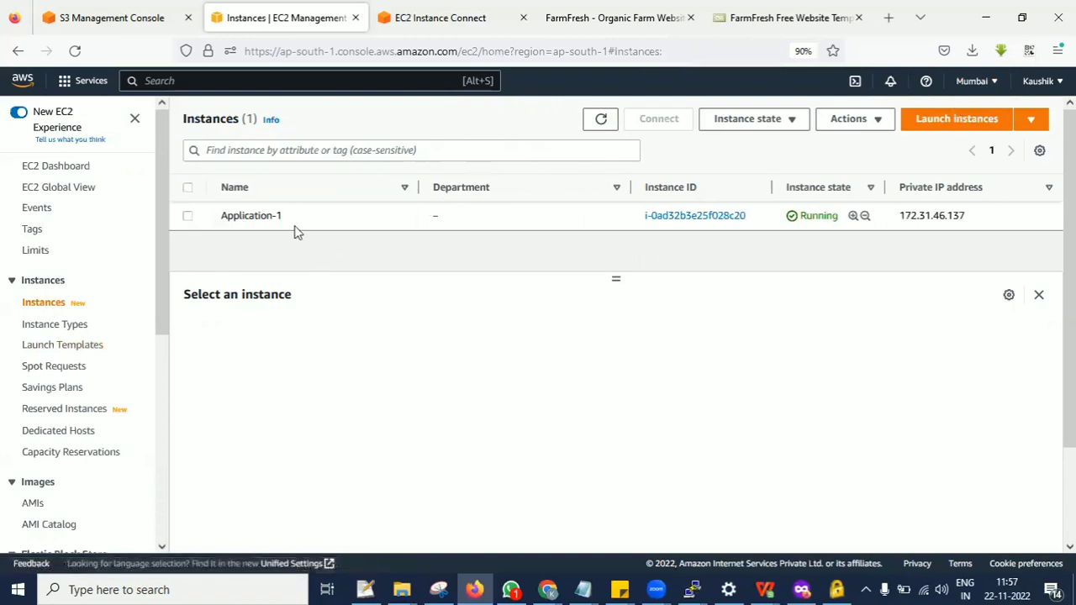
pyautogui.rightClick(975, 84)
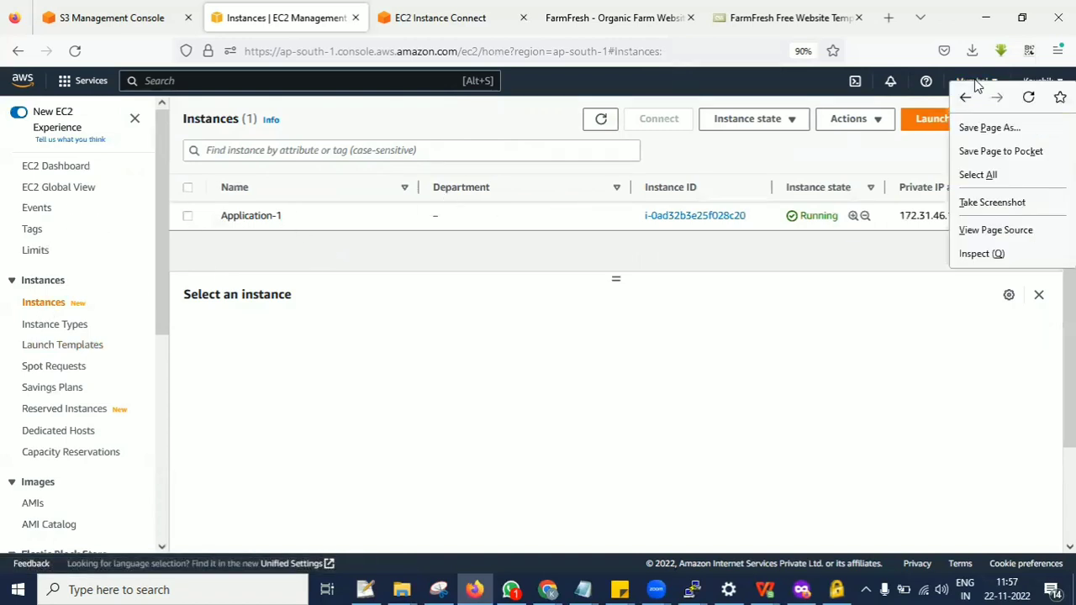
pyautogui.click(962, 122)
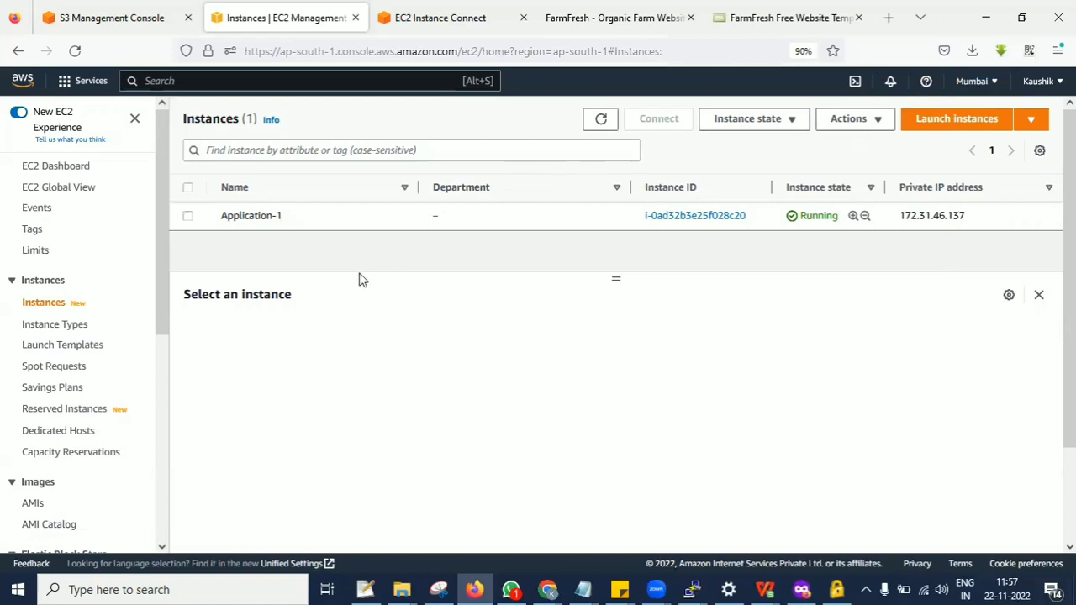
pyautogui.click(599, 119)
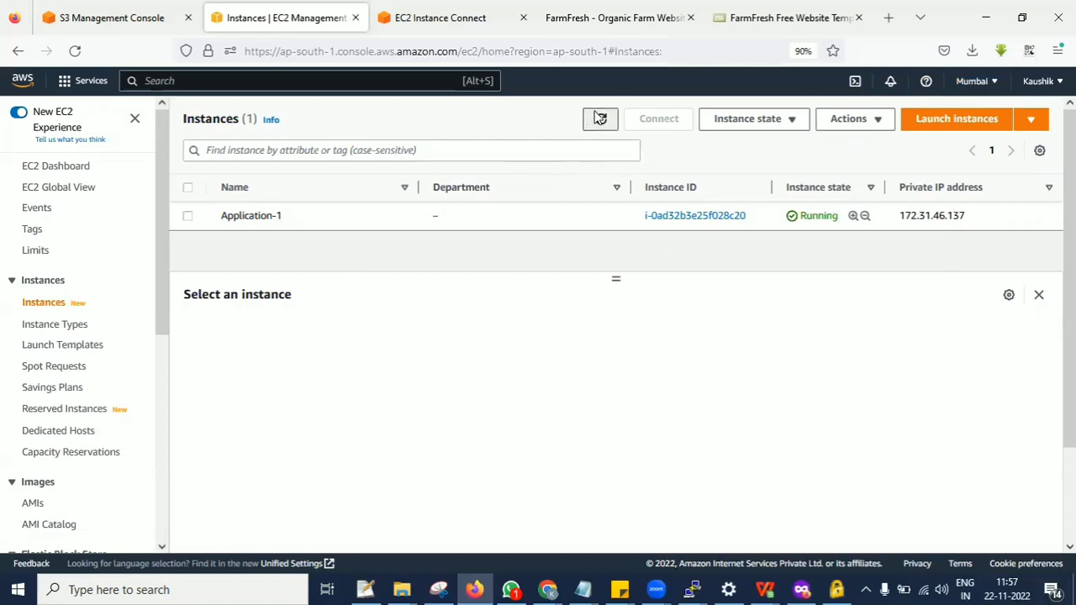
# Terminate the Application-1 instance and refresh the instances list.
pyautogui.click(188, 216)
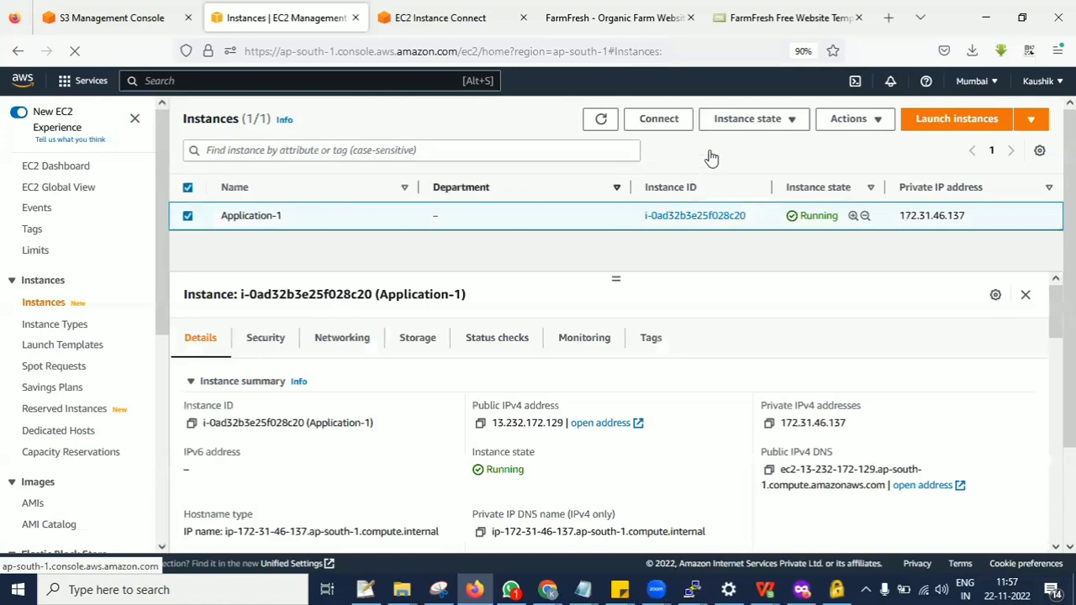
pyautogui.click(757, 119)
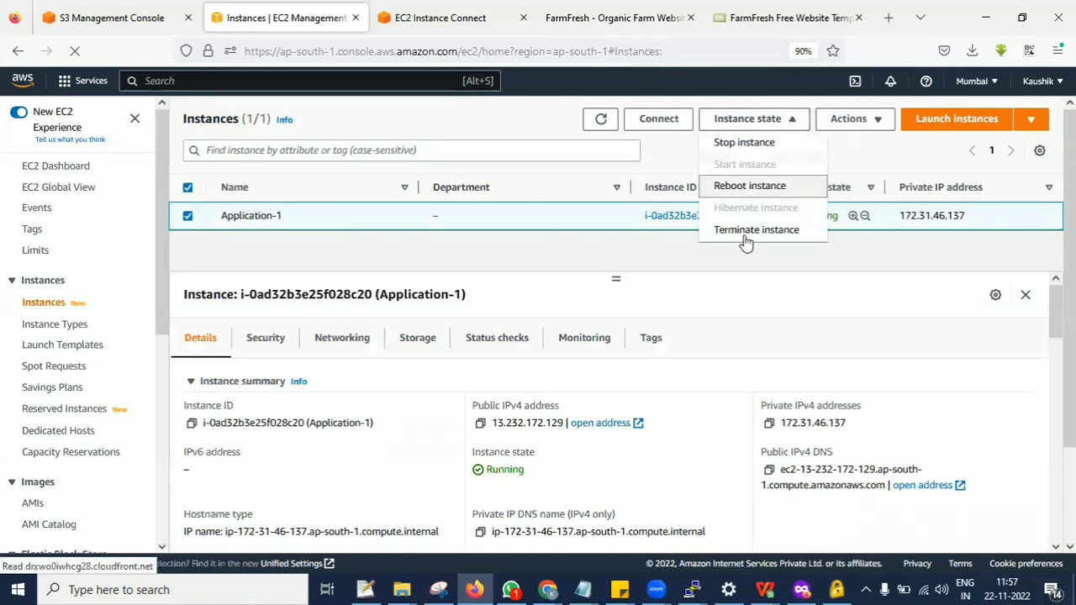
pyautogui.click(744, 232)
pyautogui.click(775, 438)
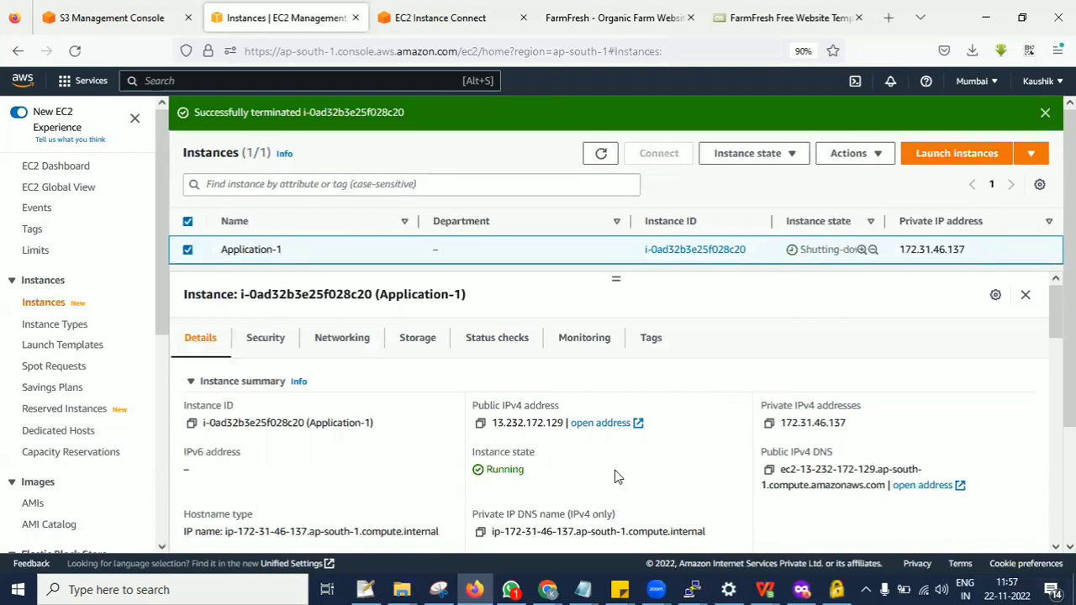
pyautogui.click(601, 153)
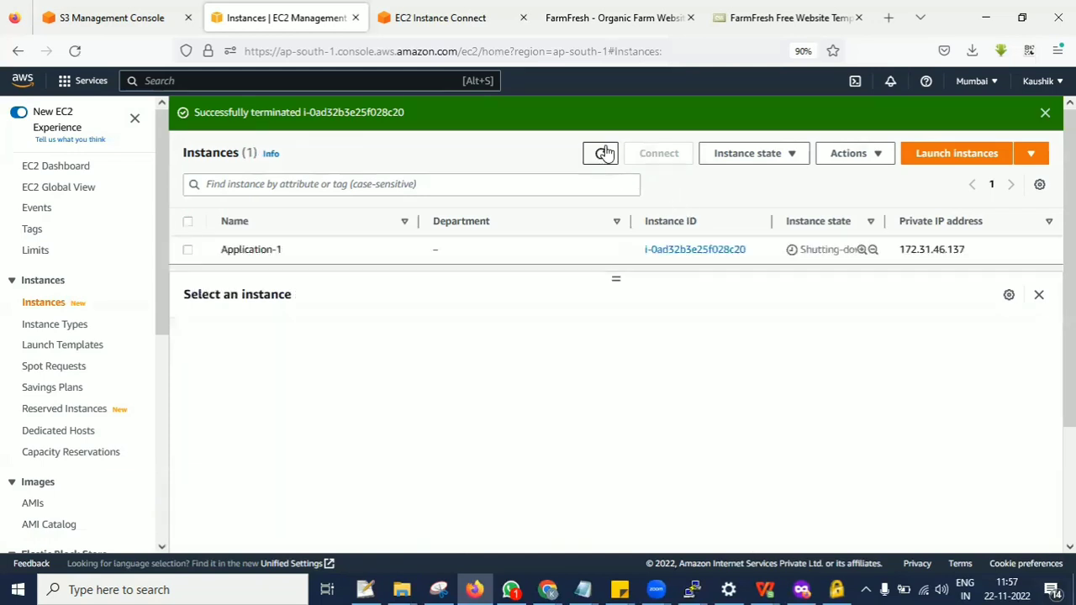